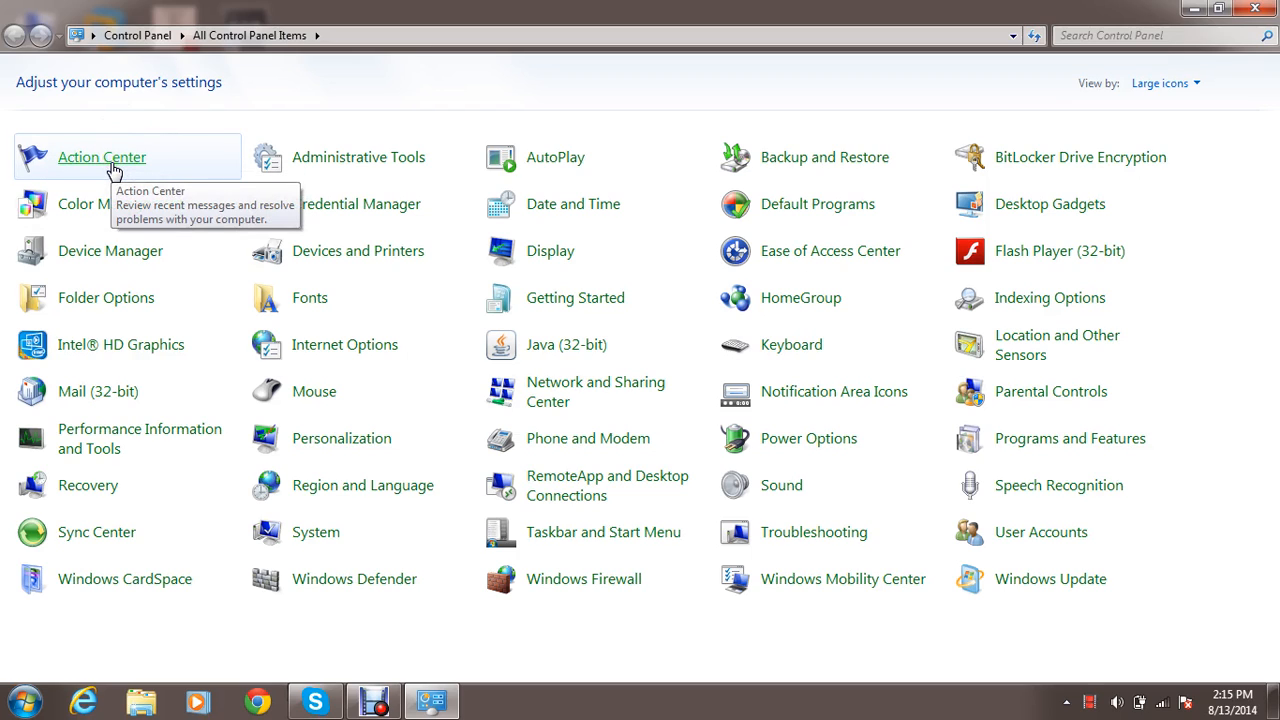
# Open Administrative Tools and look through its shortcuts, from Performance Monitor to Windows PowerShell Modules, closing the window when done.
pyautogui.click(326, 165)
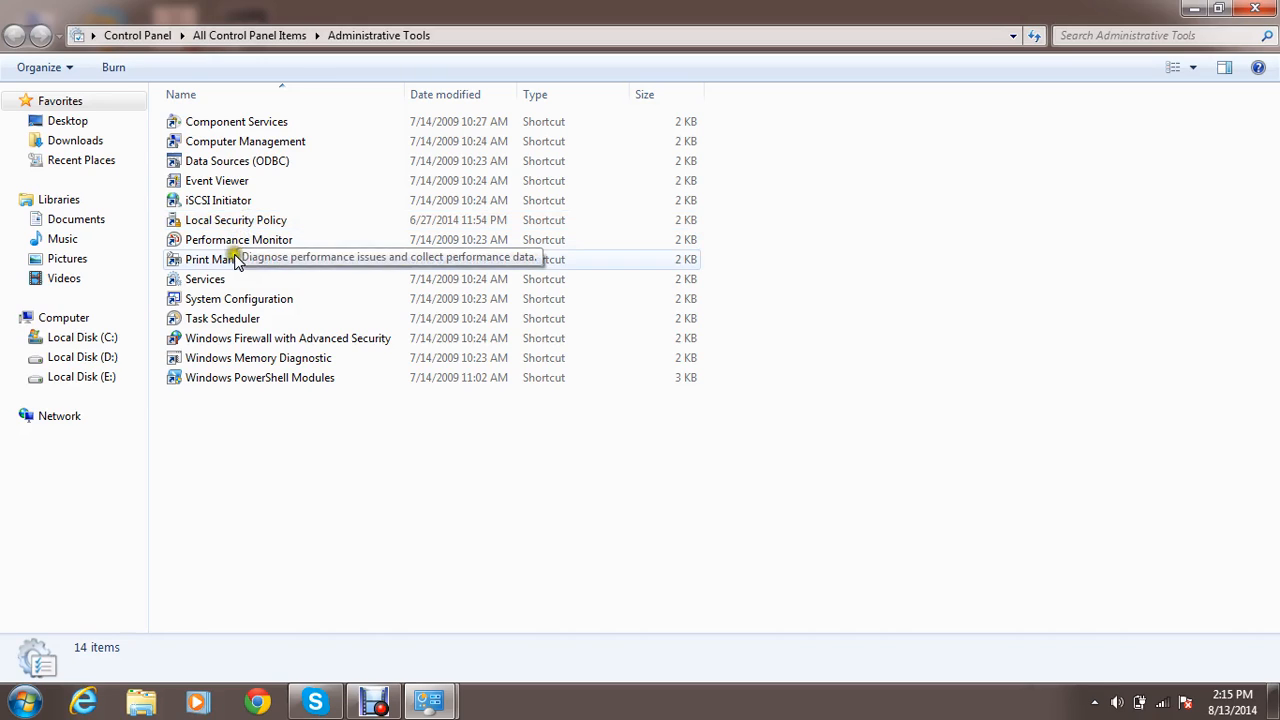
pyautogui.click(238, 258)
pyautogui.click(245, 244)
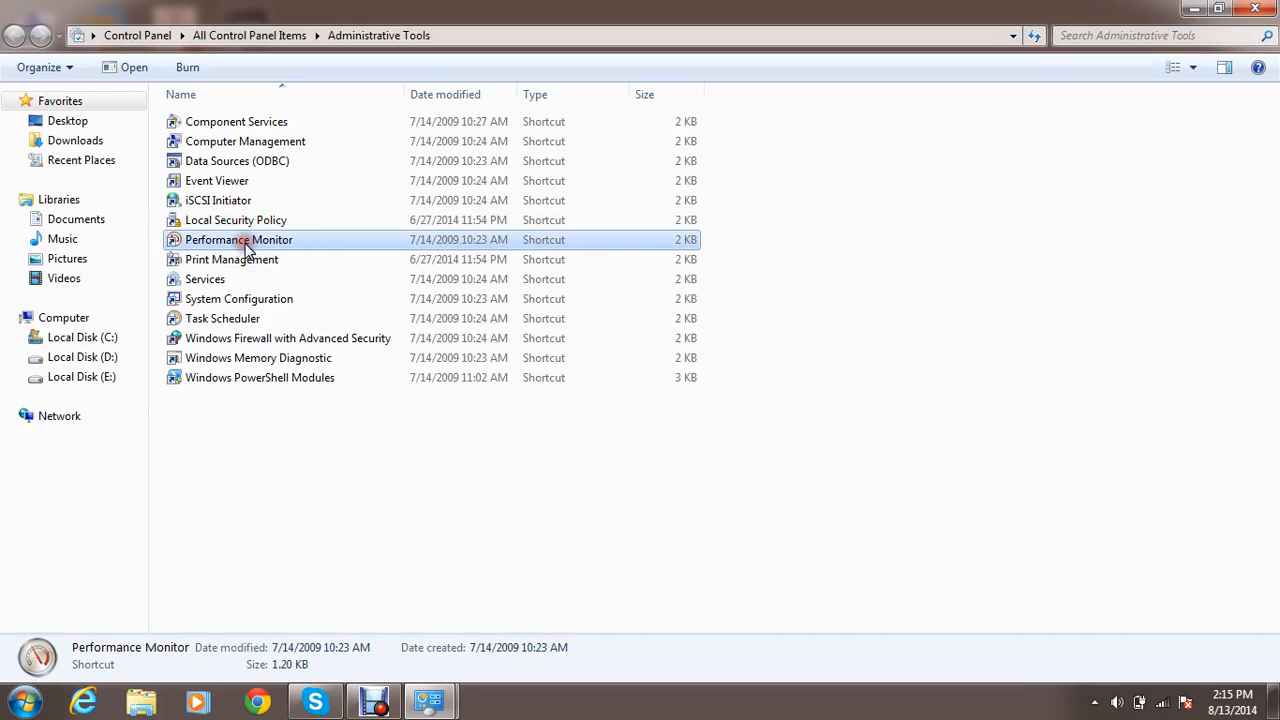
pyautogui.click(222, 320)
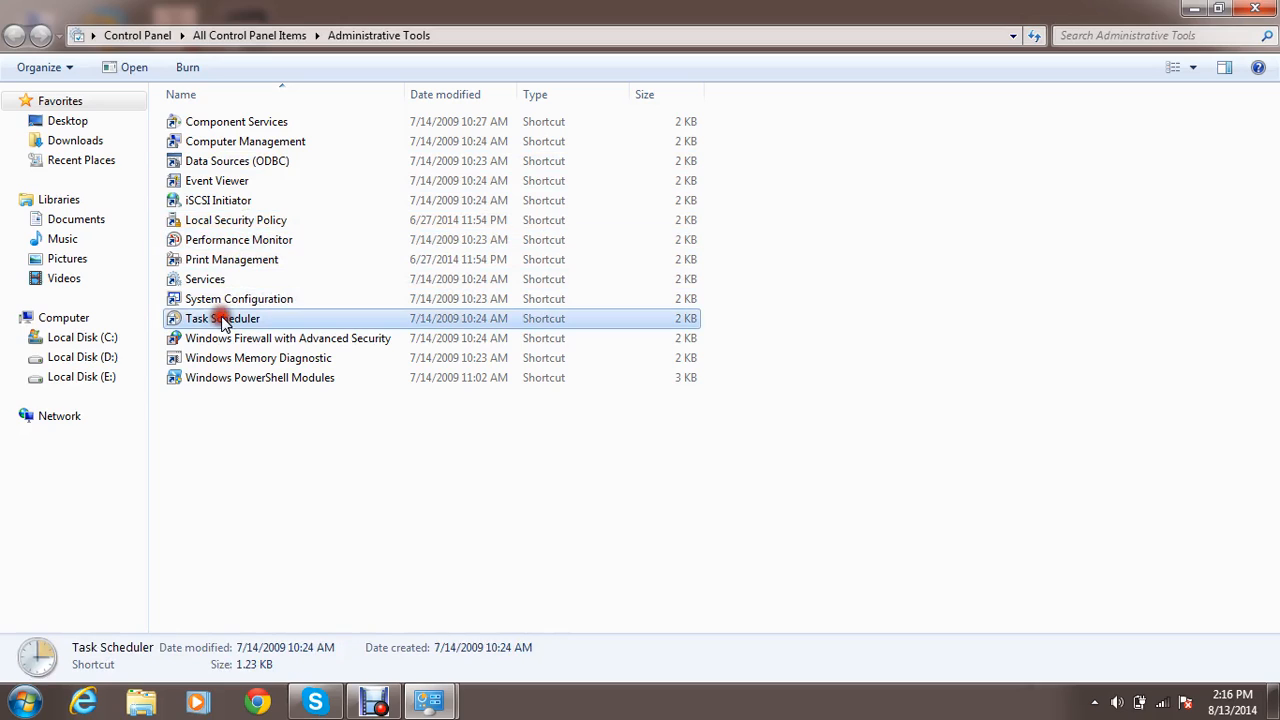
pyautogui.click(263, 380)
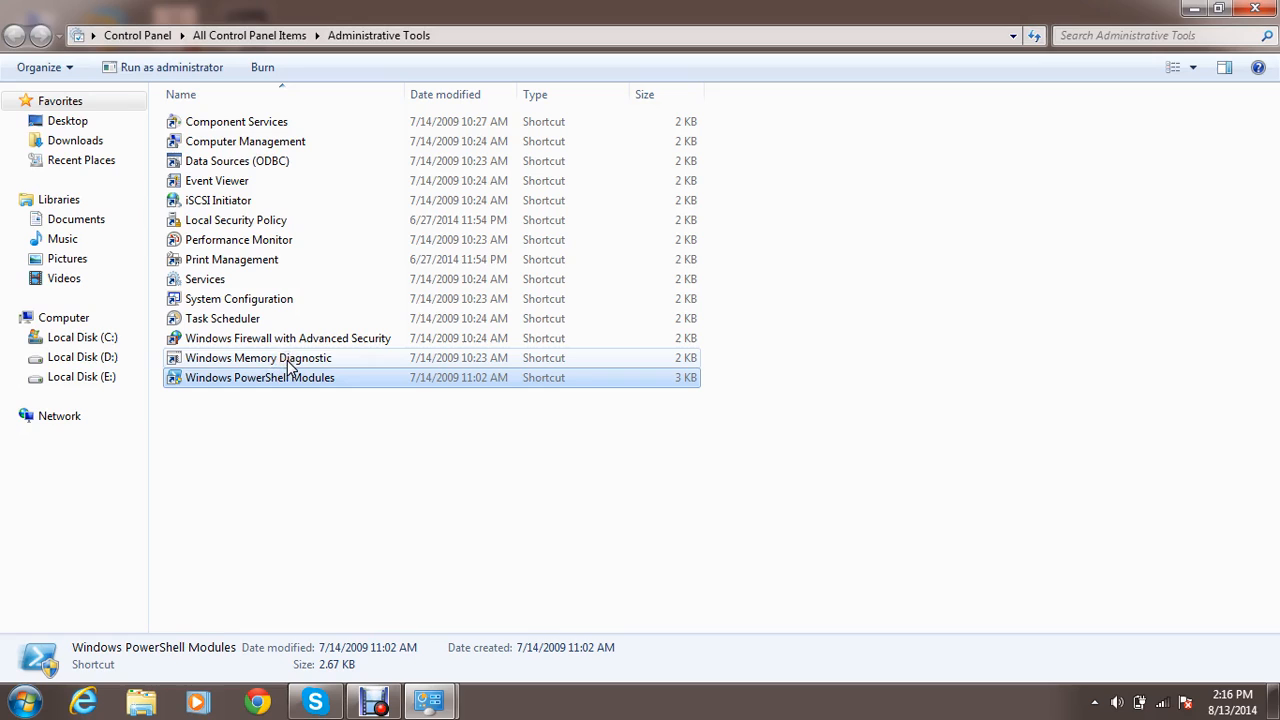
pyautogui.click(287, 360)
pyautogui.click(316, 339)
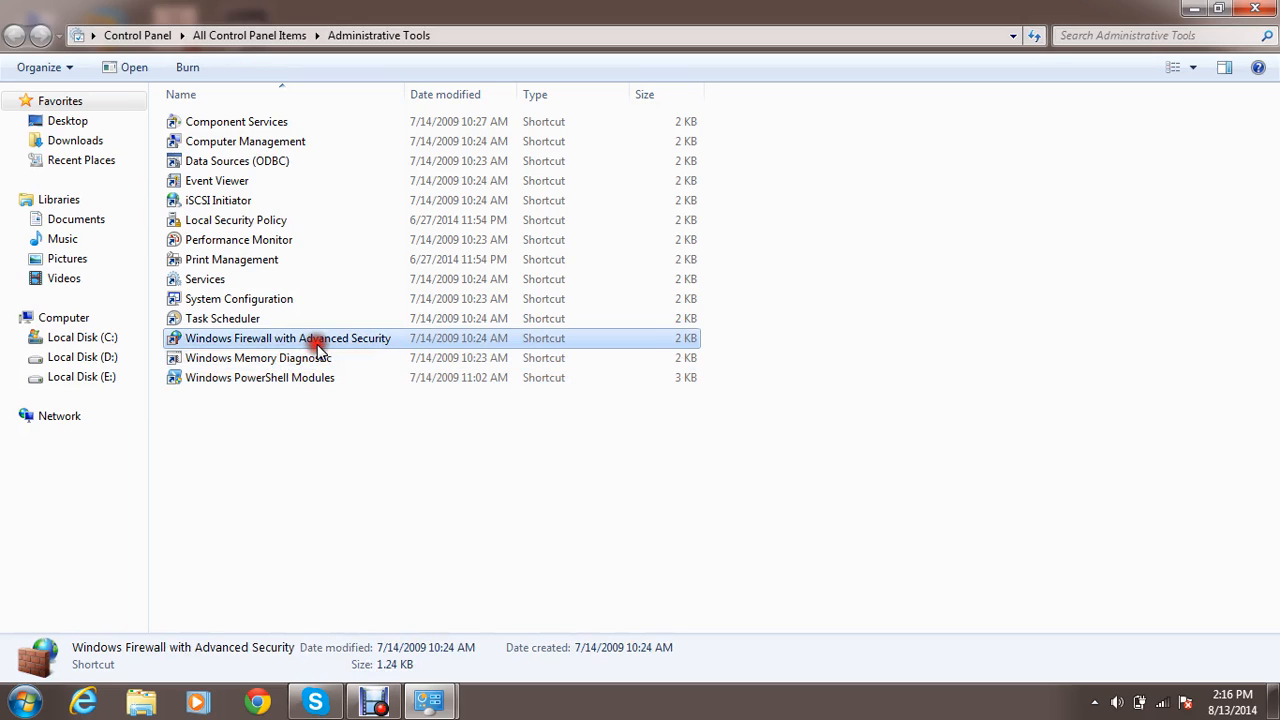
pyautogui.click(1255, 9)
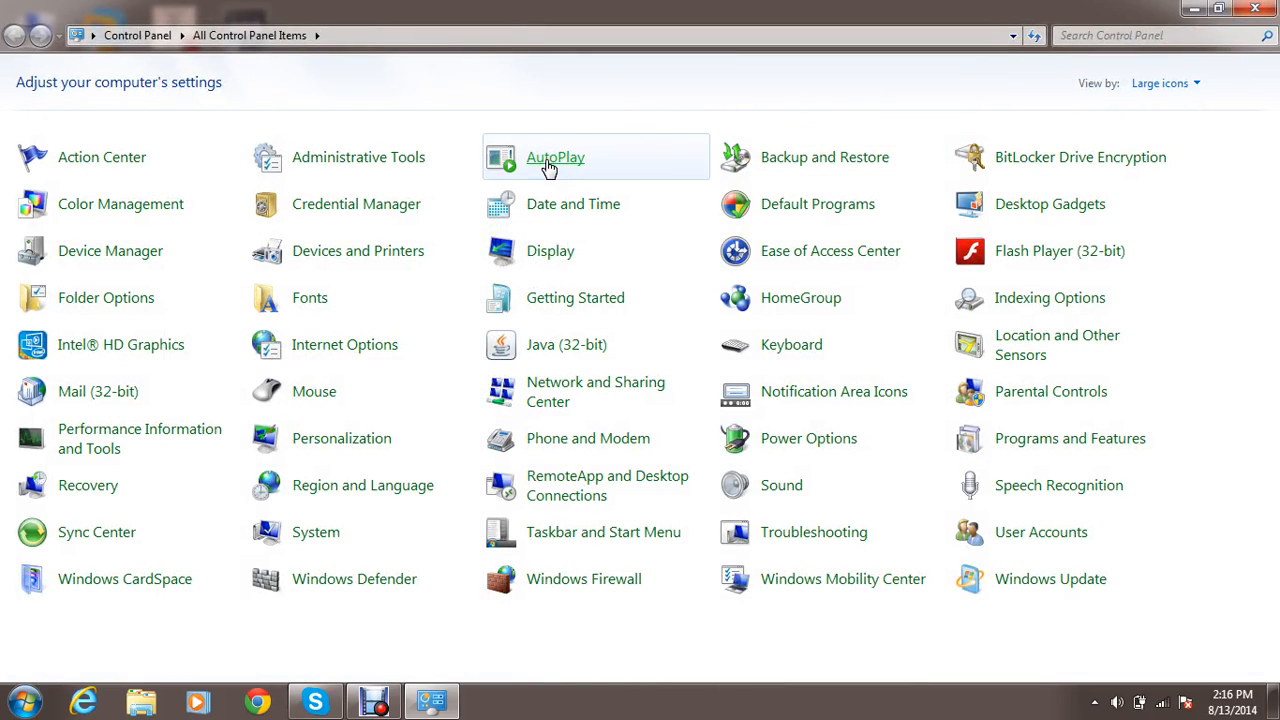
# View the AutoPlay settings, refusing the Java Auto Updater's permission request, and close the window.
pyautogui.click(540, 162)
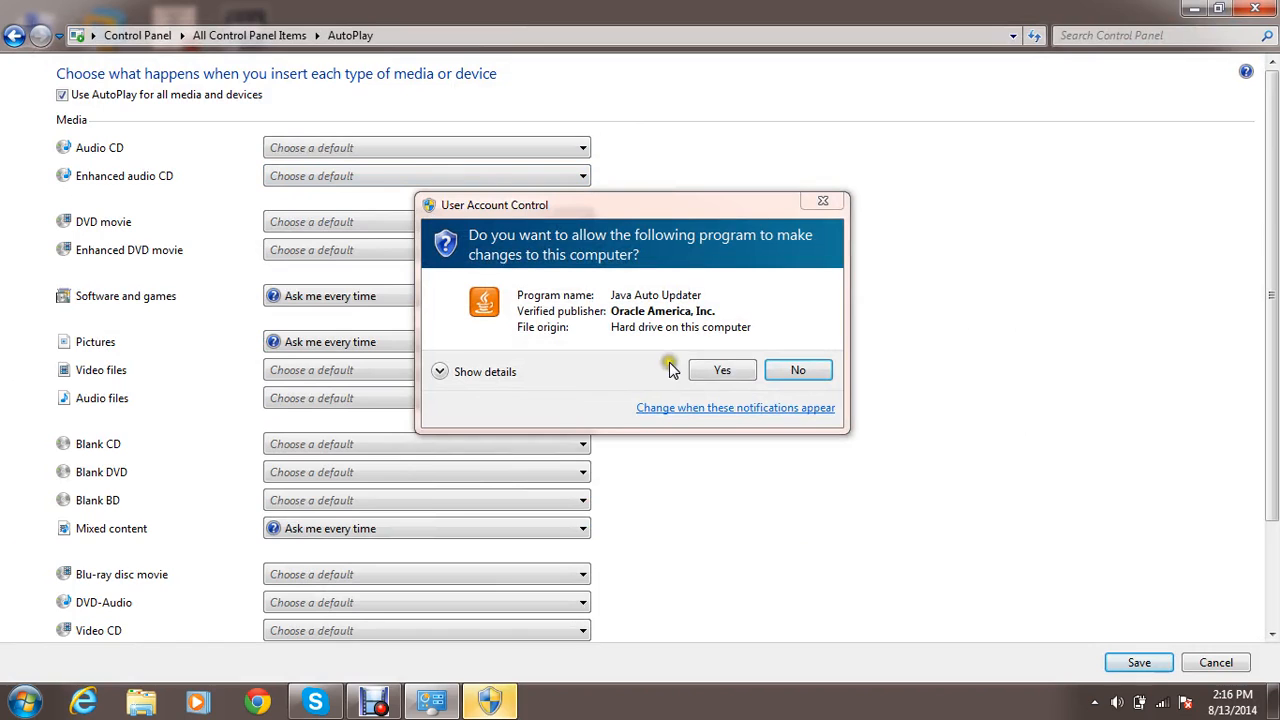
pyautogui.click(797, 370)
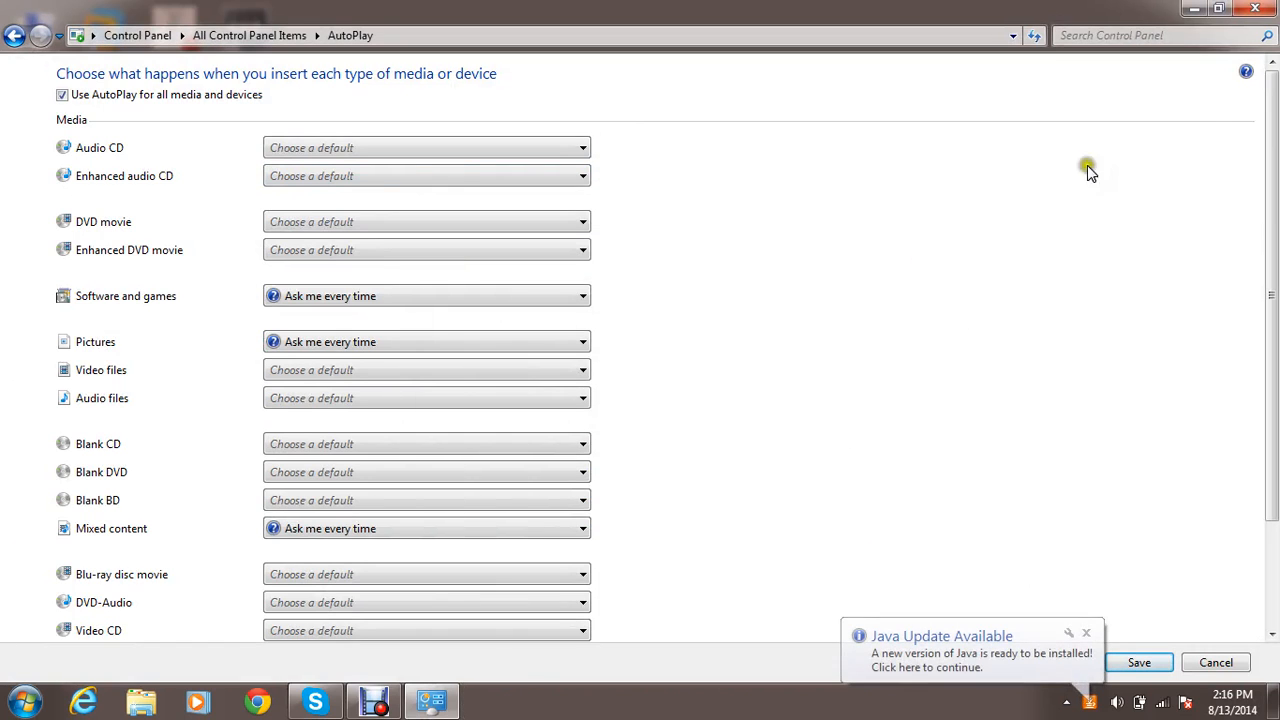
pyautogui.click(1255, 8)
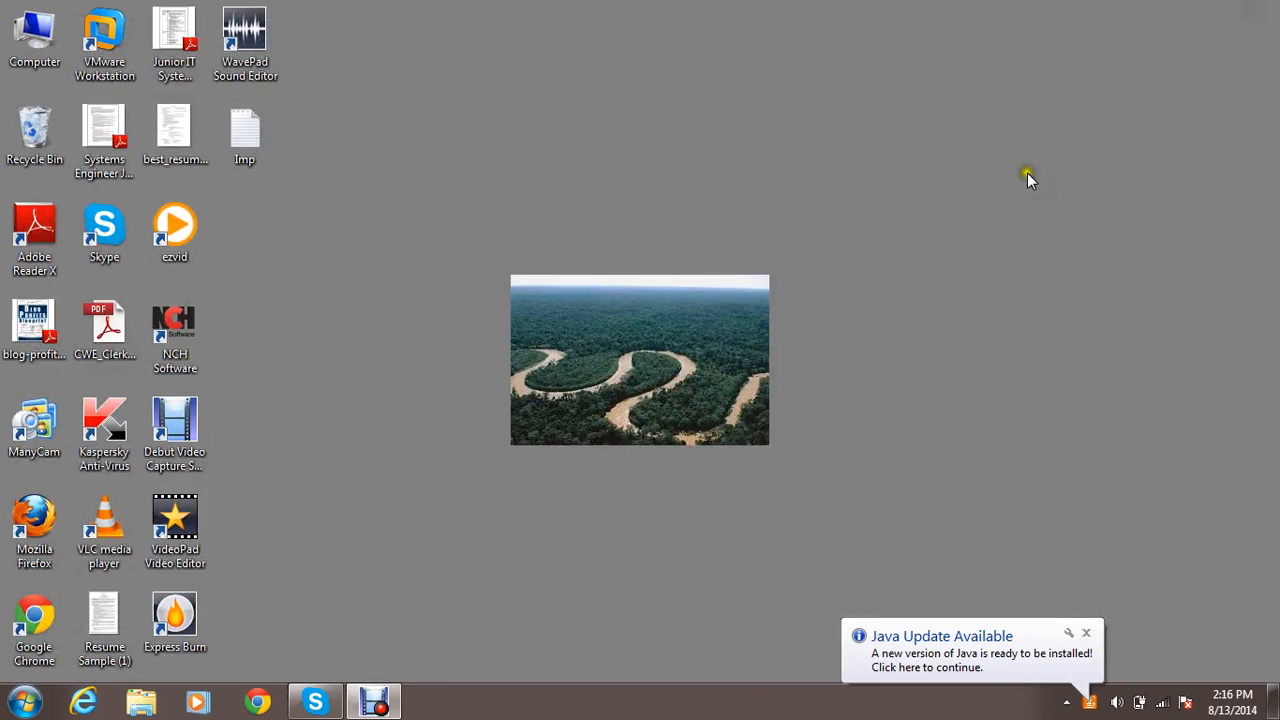
# Reopen the Control Panel from the desktop.
pyautogui.click(684, 297)
pyautogui.click(315, 701)
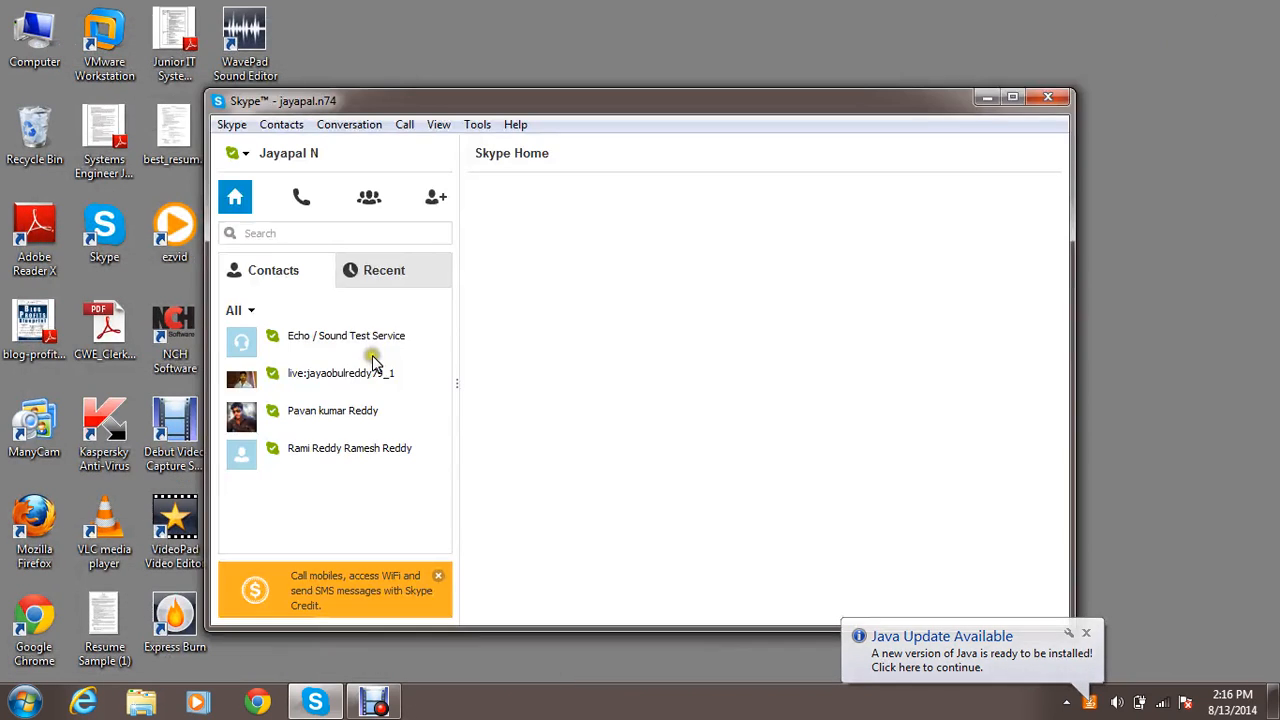
pyautogui.press('super')
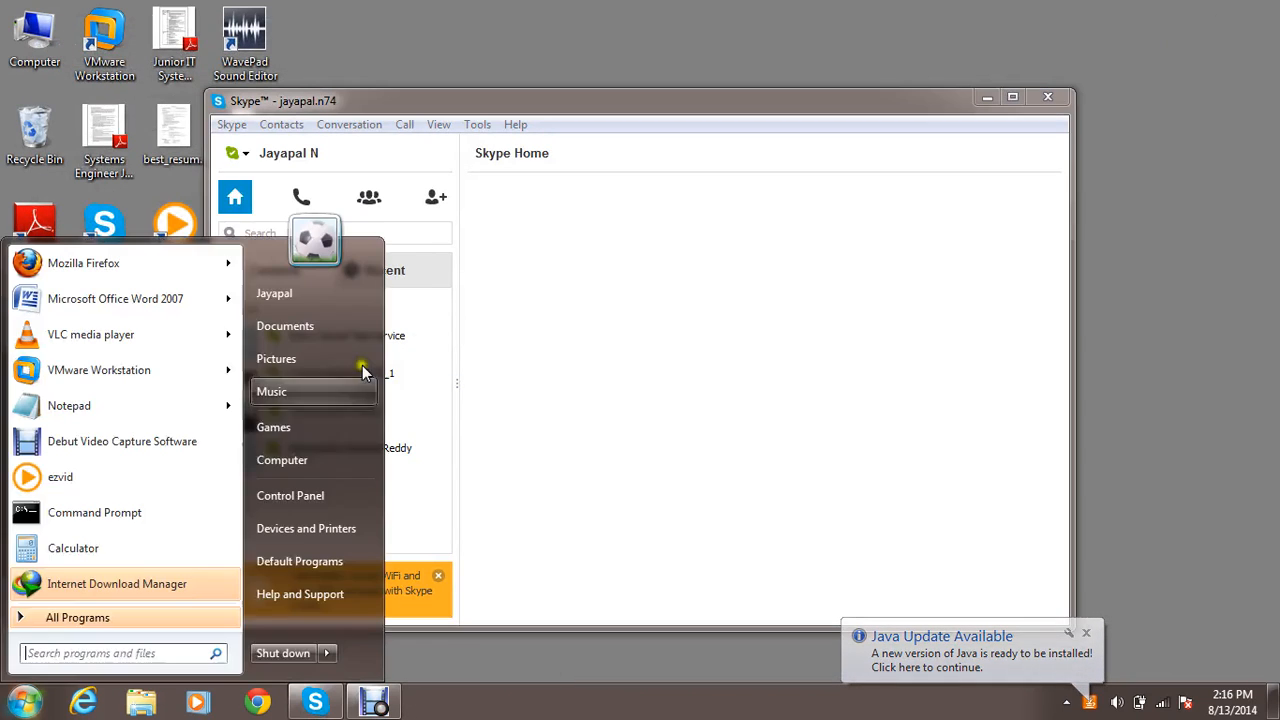
pyautogui.click(320, 496)
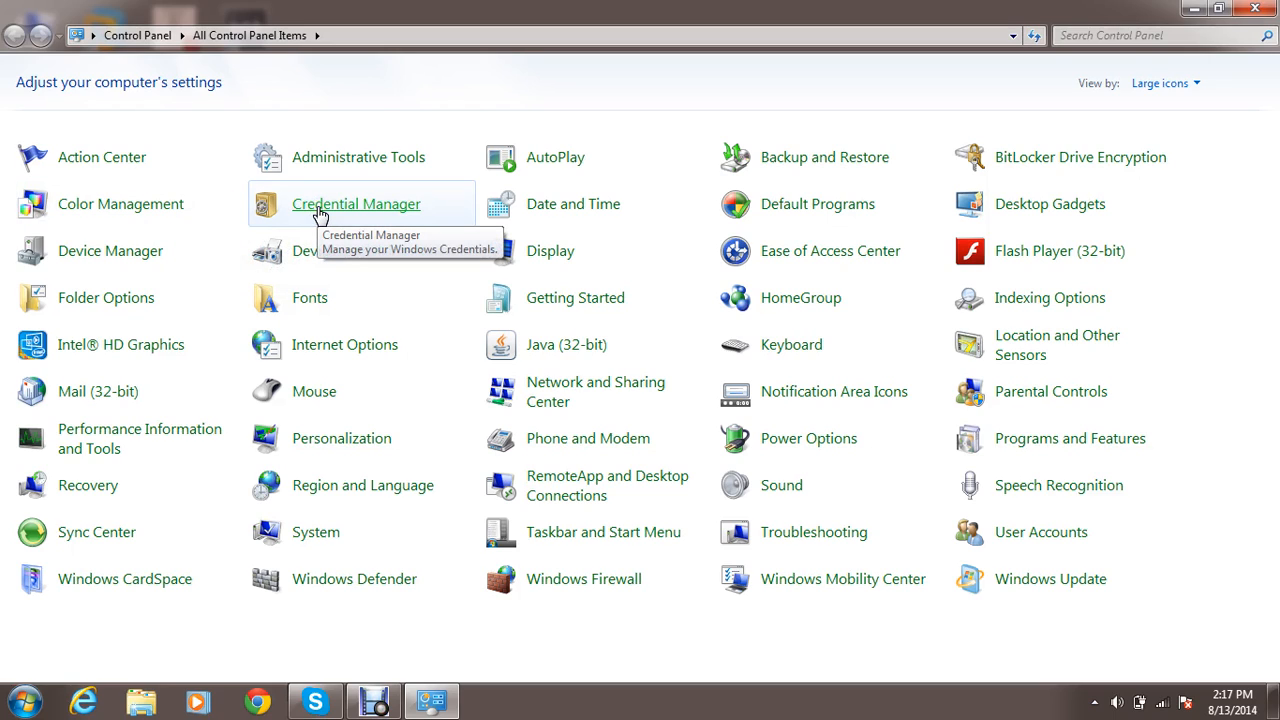
# View the Date and Time and Default Programs items, returning to All Control Panel Items.
pyautogui.click(535, 206)
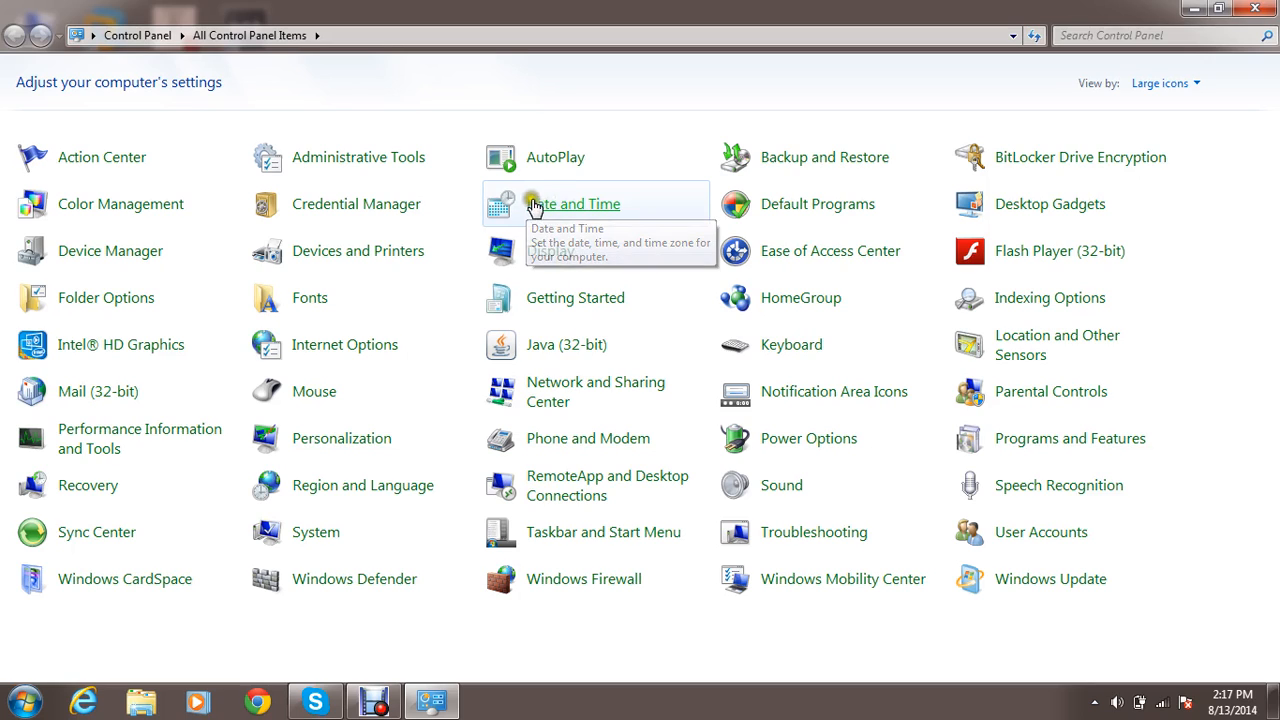
pyautogui.click(797, 207)
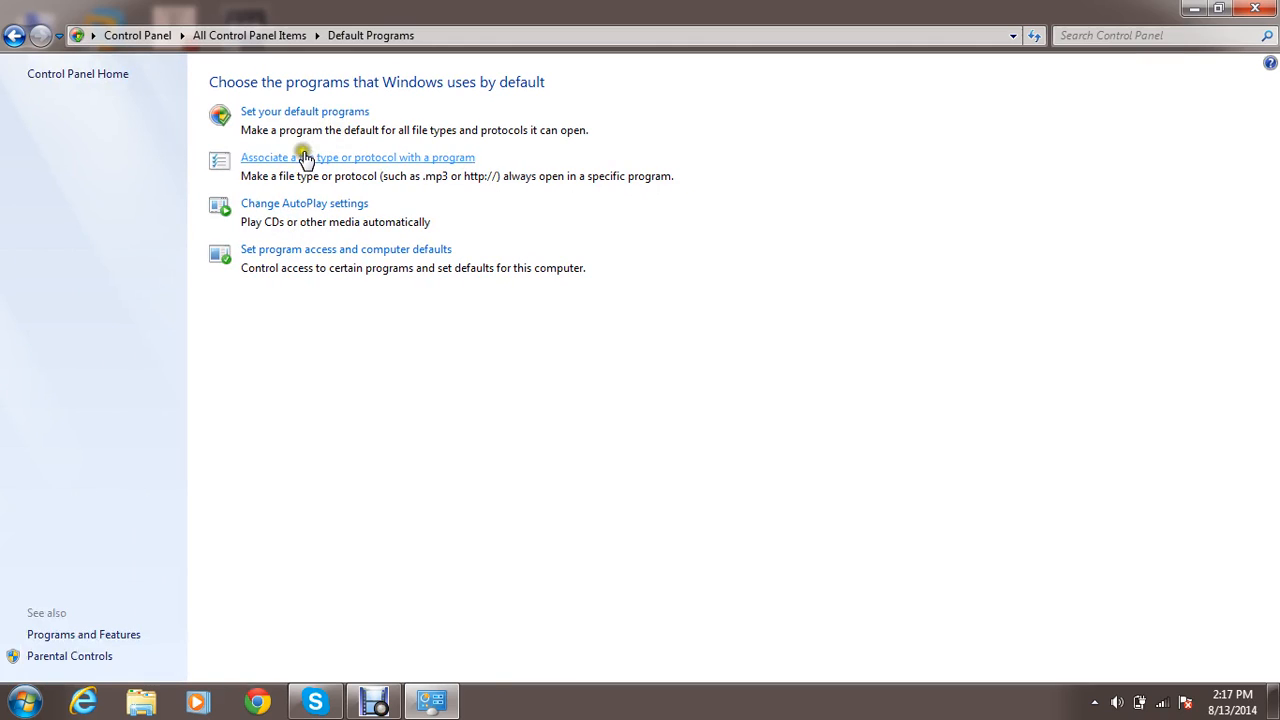
pyautogui.click(272, 339)
pyautogui.press('BackSpace')
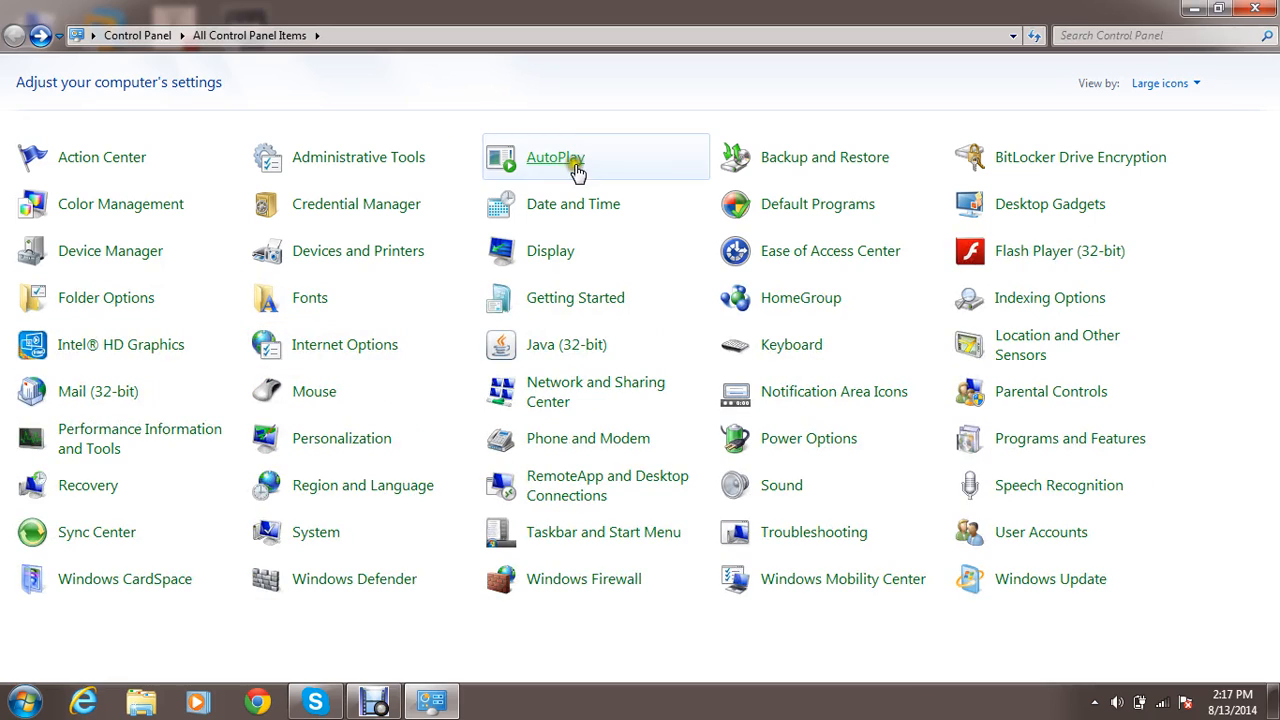
# Open Desktop Gadgets and look through the available gadgets, including Clock, CPU Meter, Currency, Feed Headlines and Slide Show.
pyautogui.click(1028, 206)
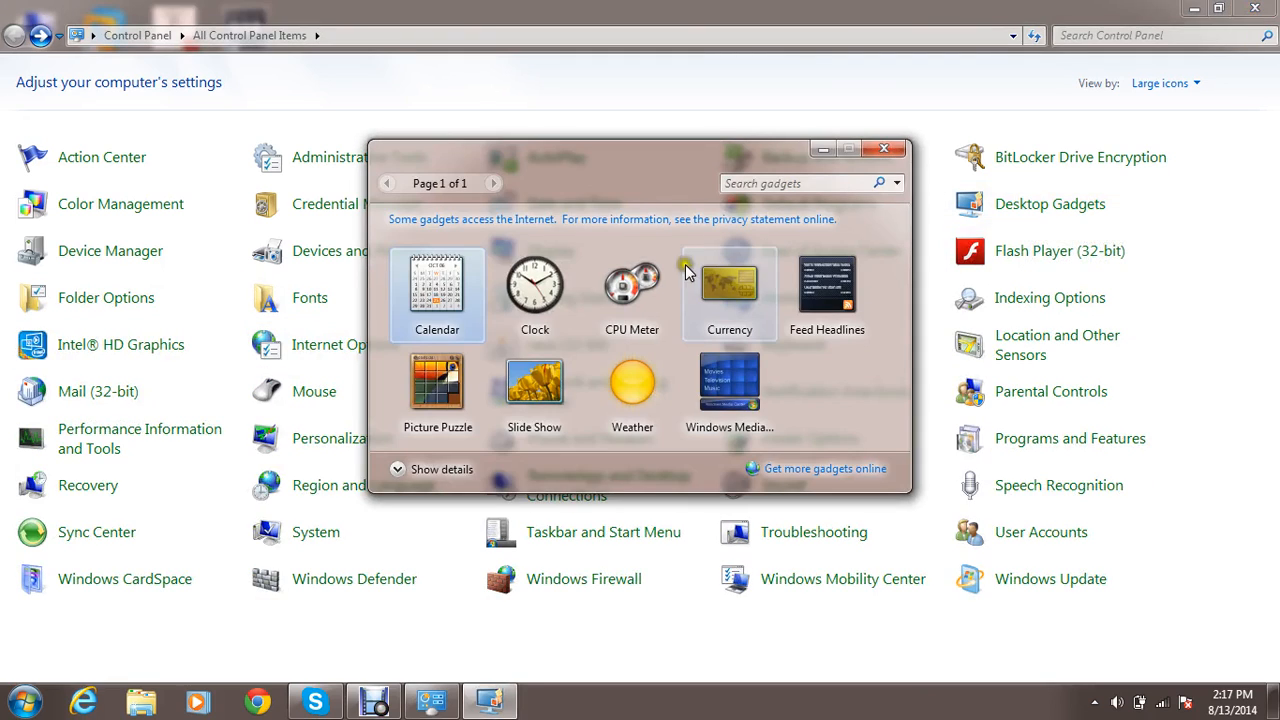
pyautogui.click(515, 315)
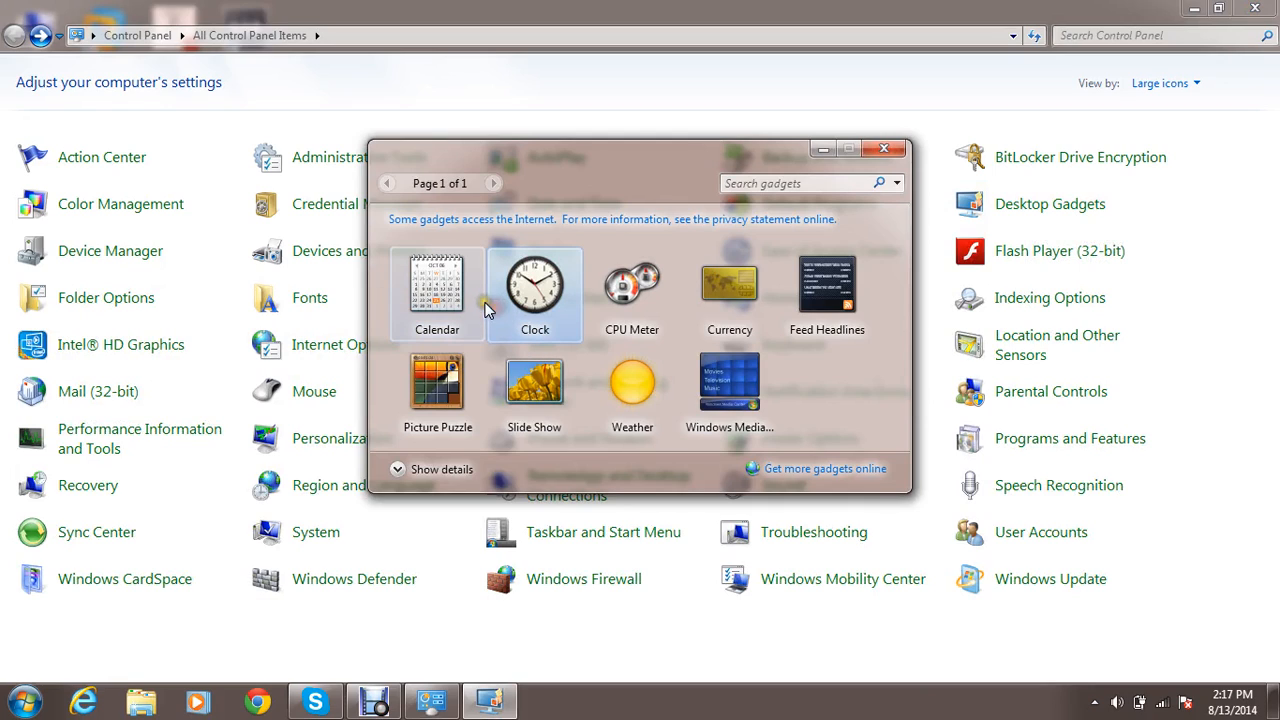
pyautogui.click(622, 322)
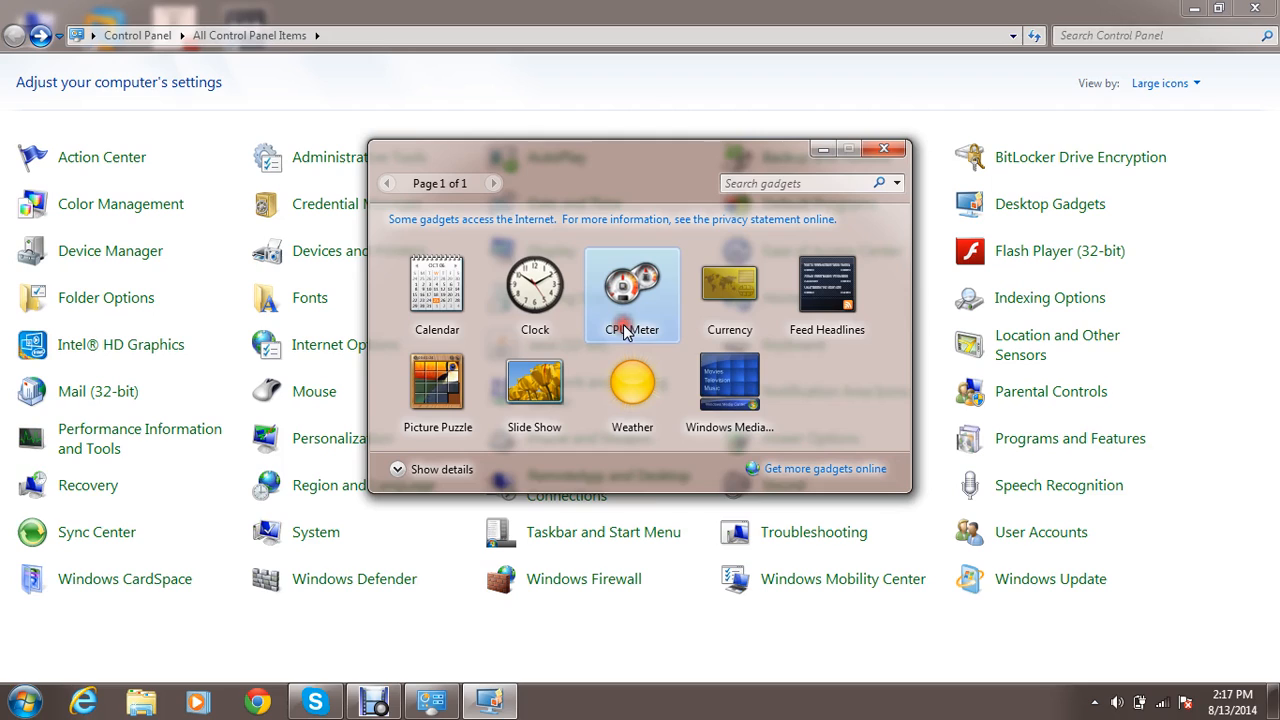
pyautogui.click(728, 320)
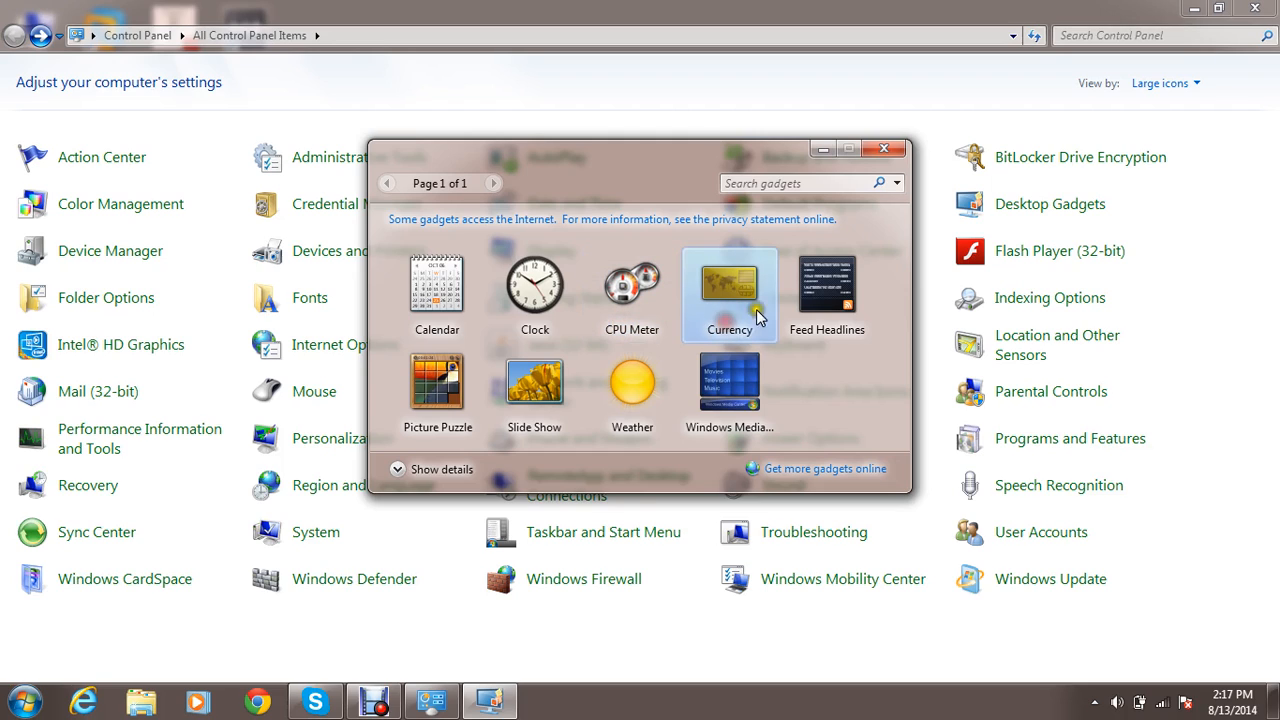
pyautogui.click(839, 318)
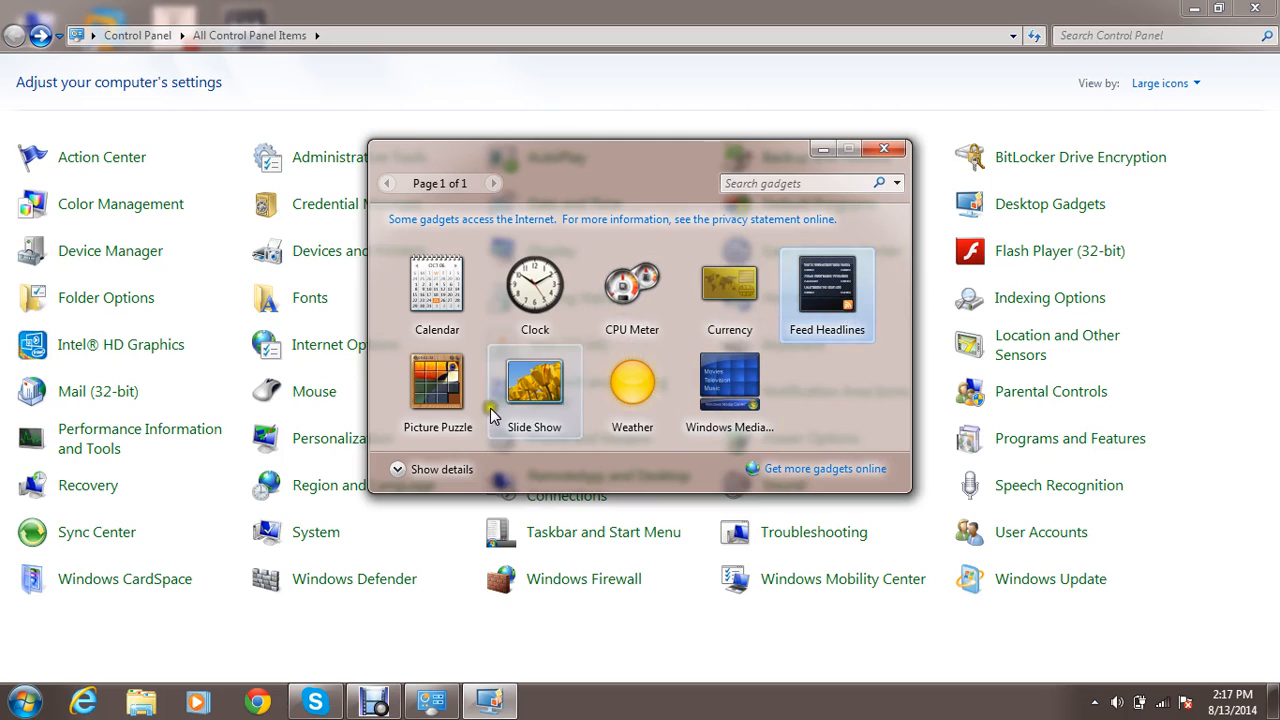
pyautogui.click(458, 404)
pyautogui.click(520, 388)
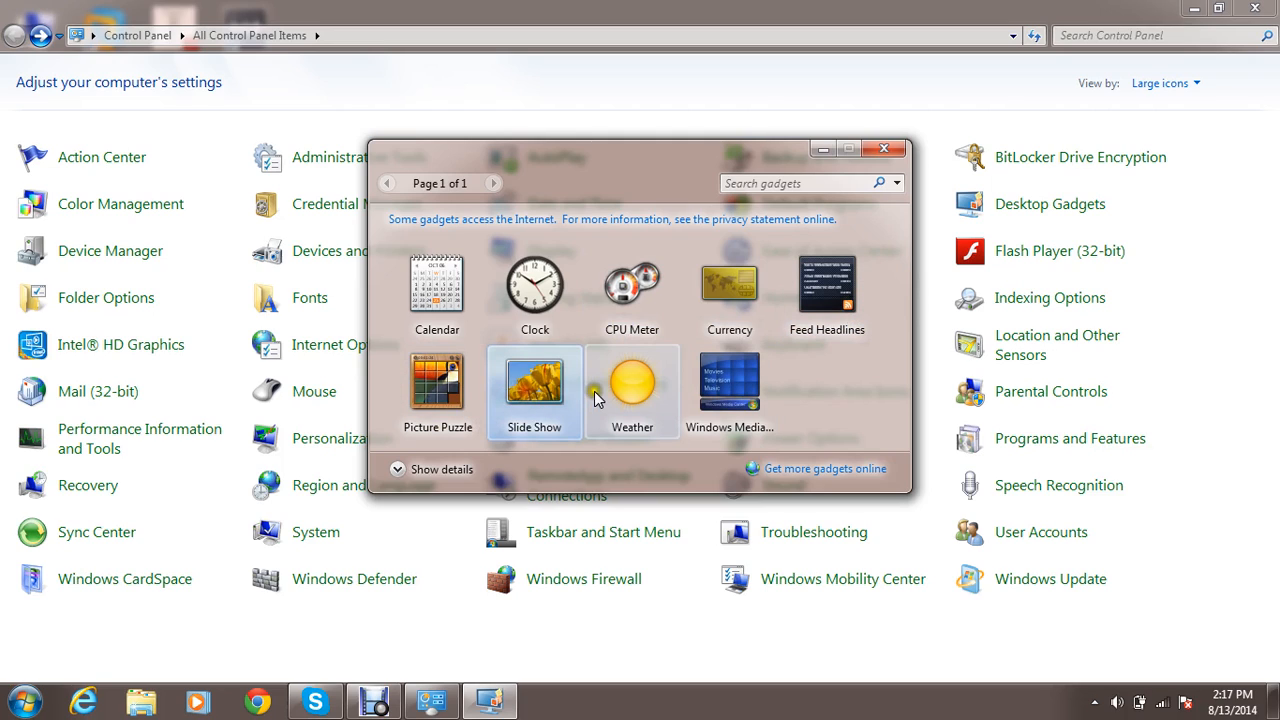
pyautogui.click(718, 393)
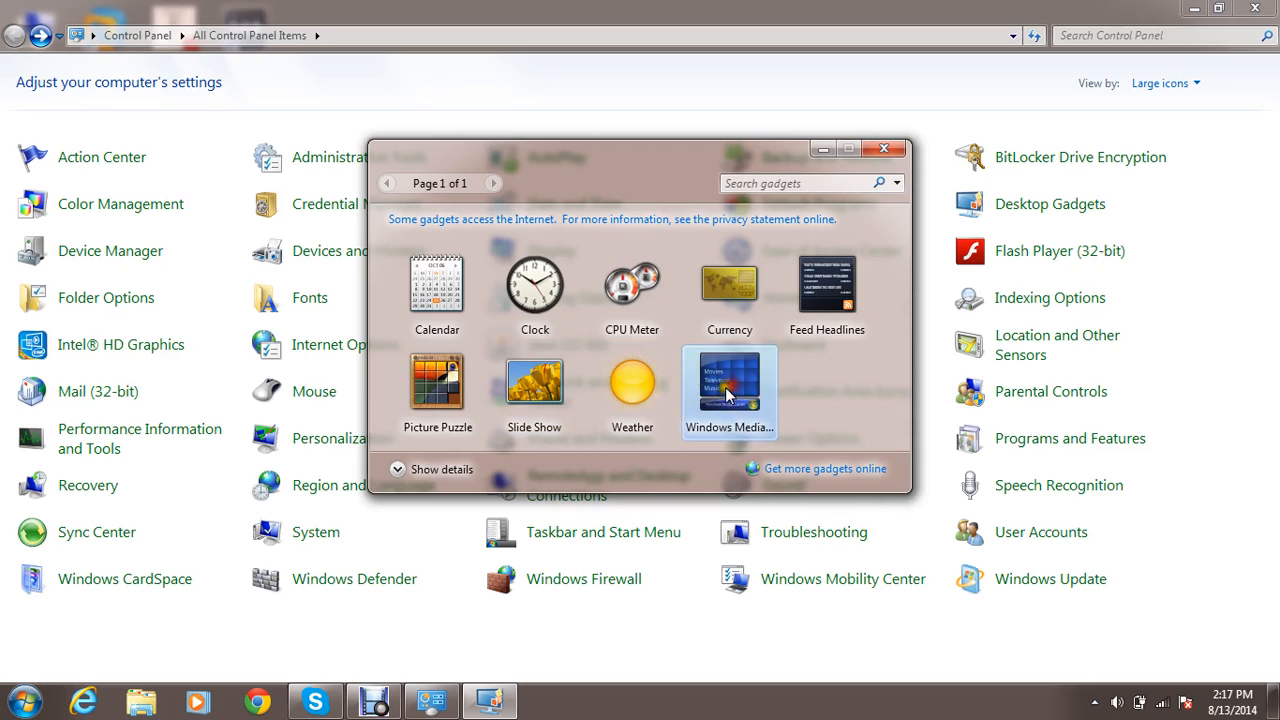
# Add the CPU Meter gadget to the desktop and show the desktop.
pyautogui.click(624, 305)
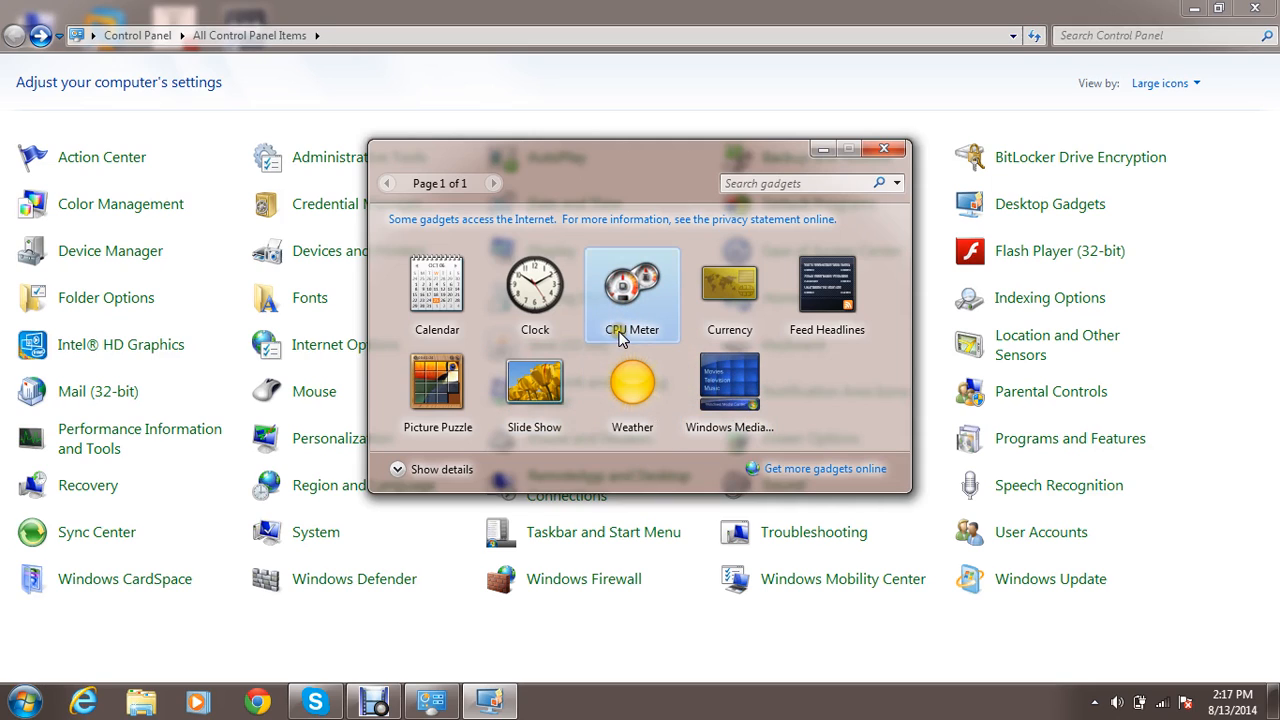
pyautogui.rightClick(620, 338)
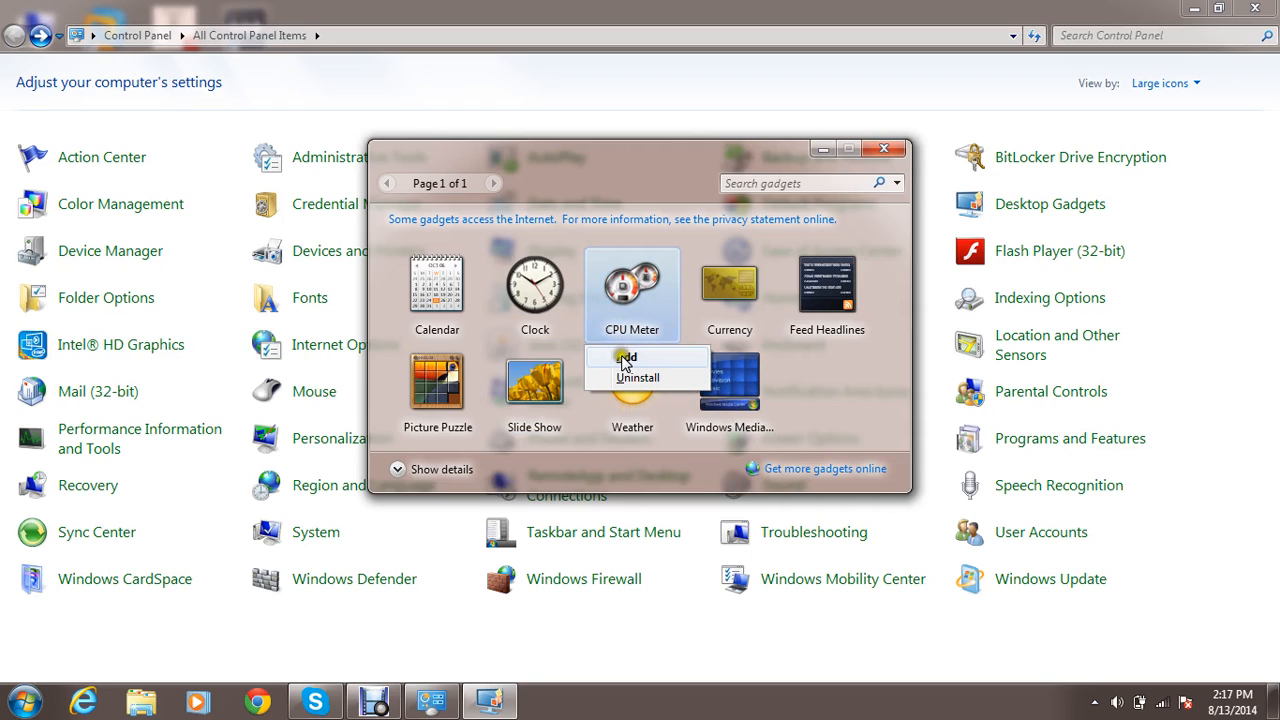
pyautogui.click(622, 357)
pyautogui.press('super+d')
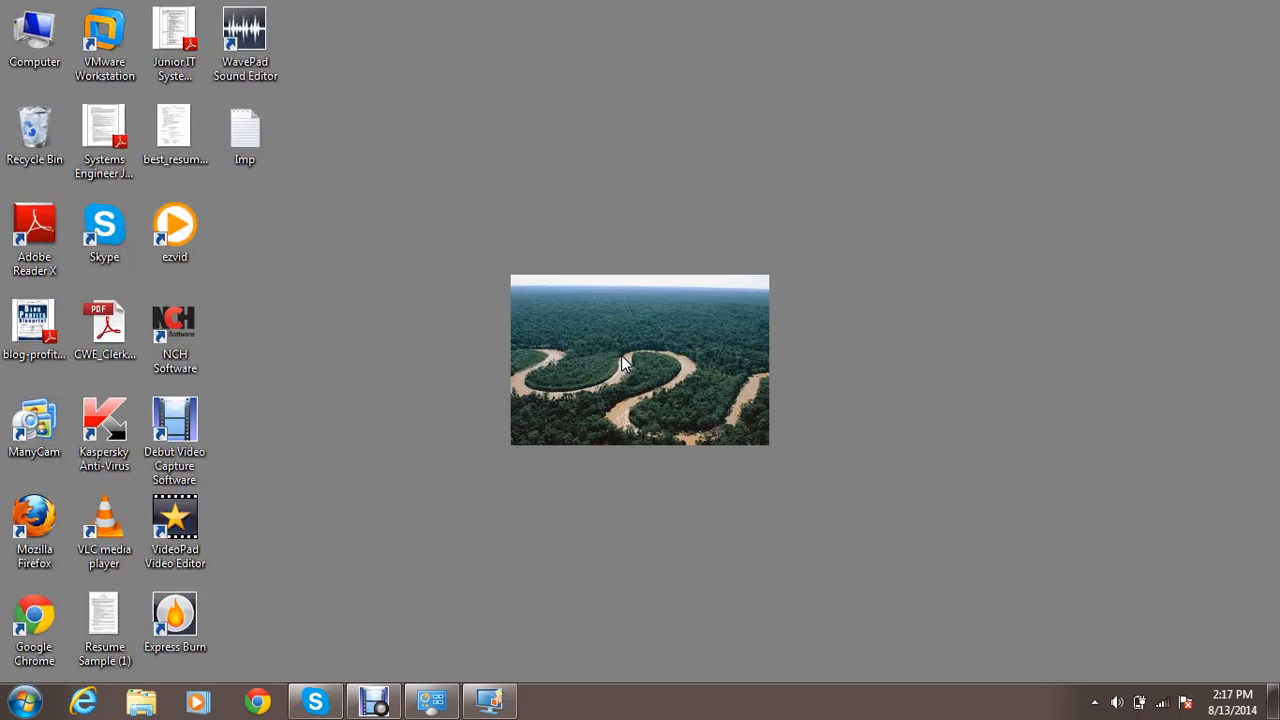
pyautogui.click(659, 280)
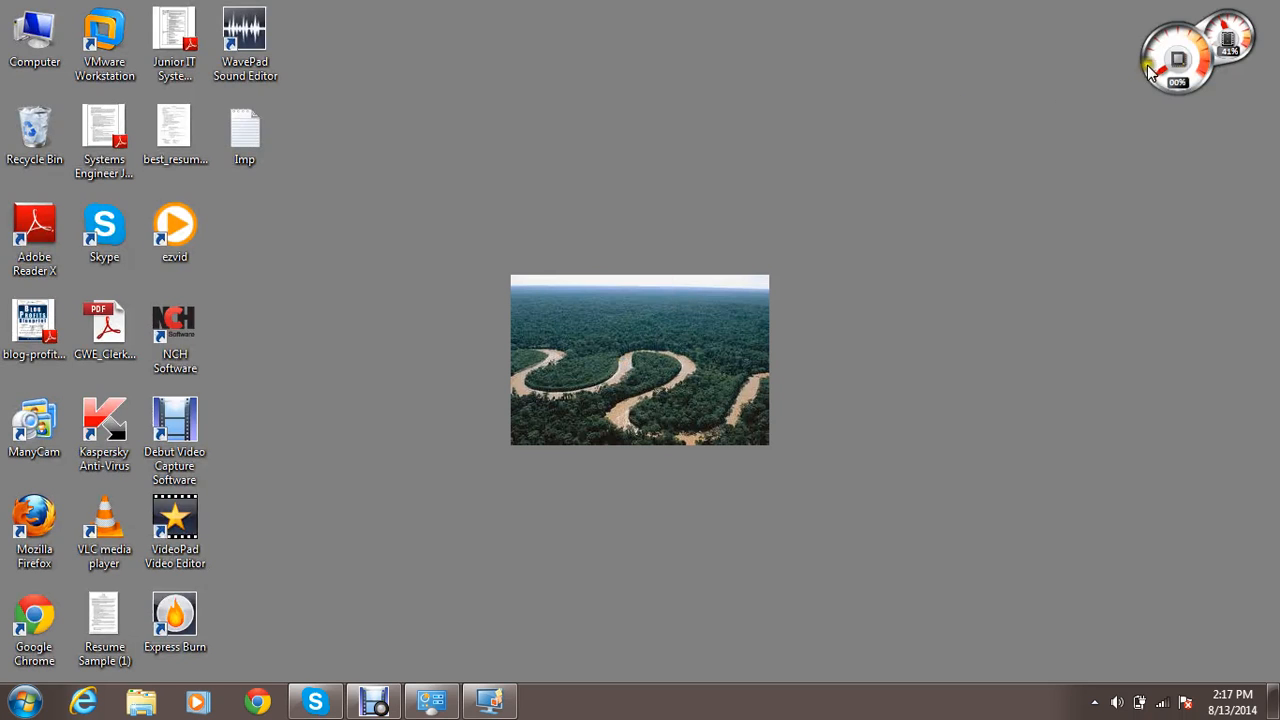
# Inspect the CPU Meter gadget, then close the gadget gallery and return to the Control Panel.
pyautogui.moveTo(1160, 70)
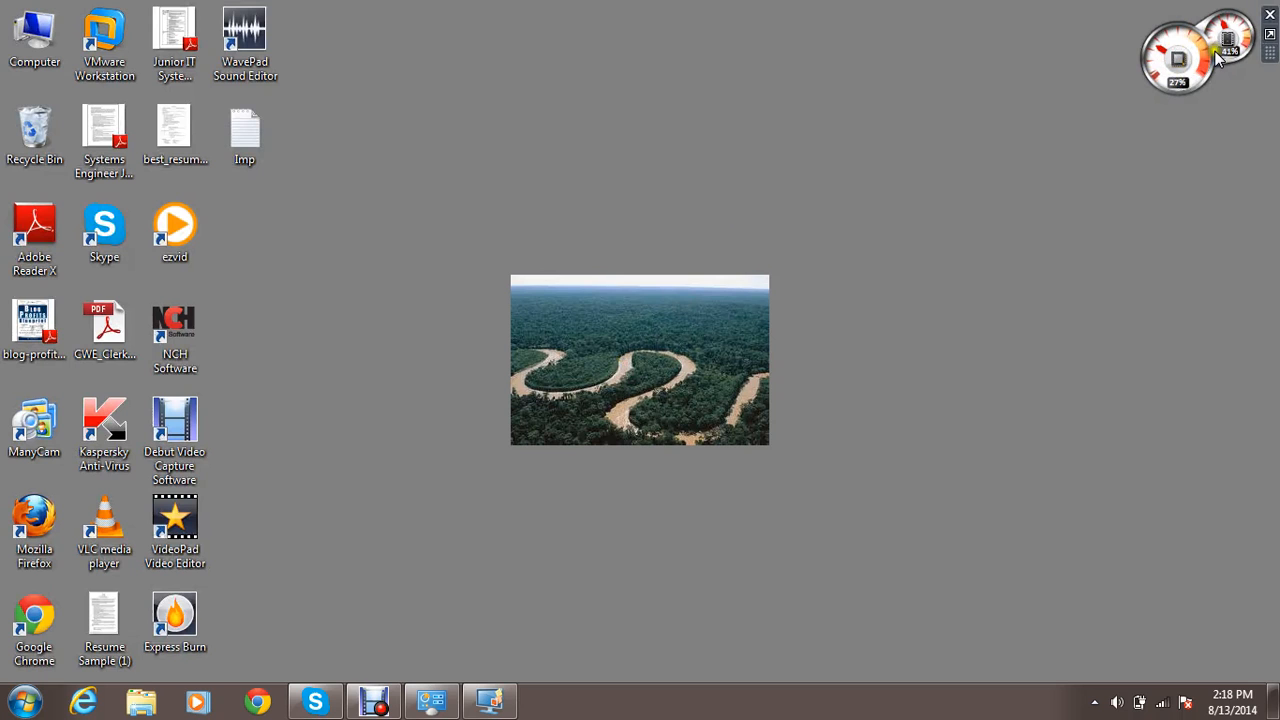
pyautogui.click(1190, 71)
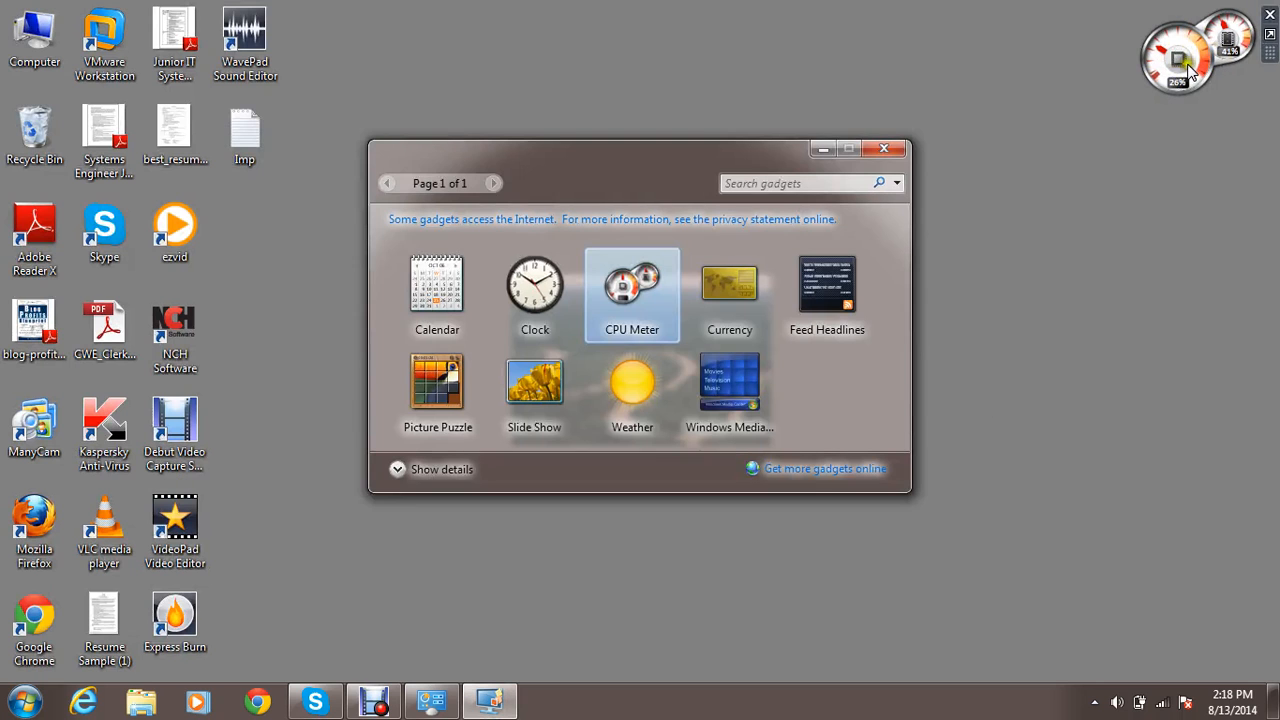
pyautogui.click(876, 149)
pyautogui.hotkey('alt', 'Tab')
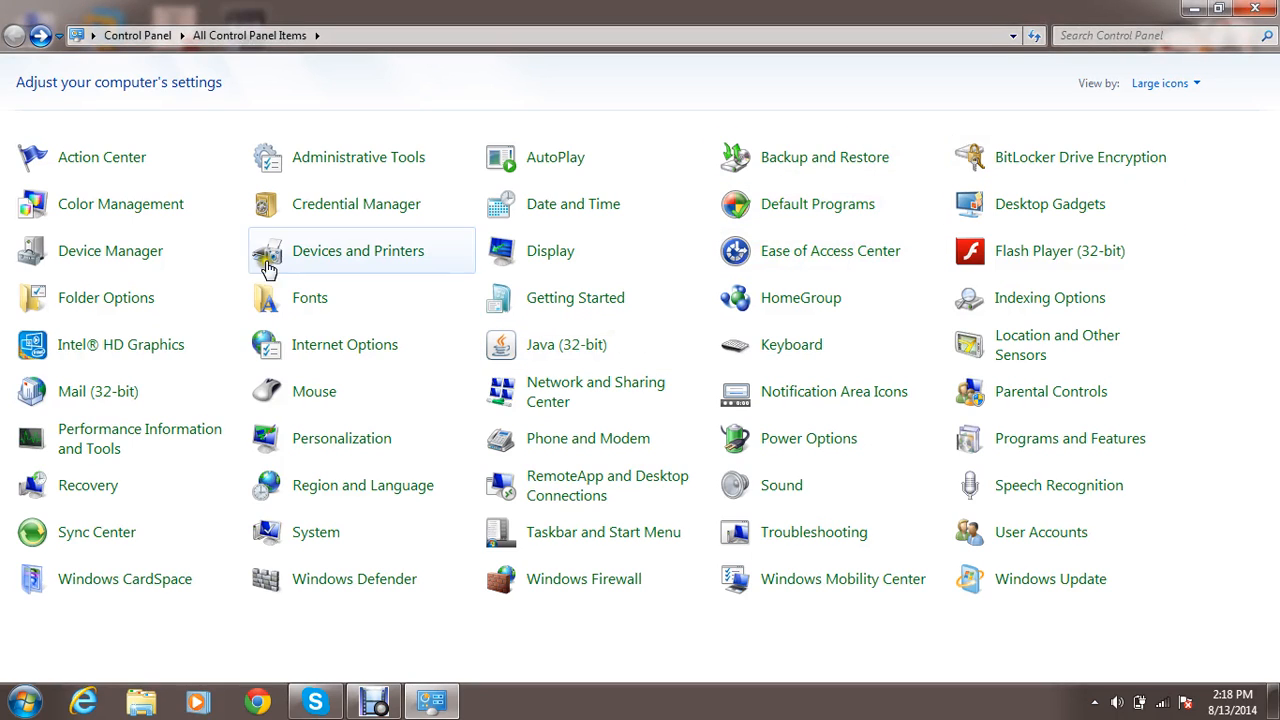
# Open Device Manager, collapse Bluetooth Radios and Other devices, examine the Universal Serial Bus controllers, and close it.
pyautogui.click(146, 263)
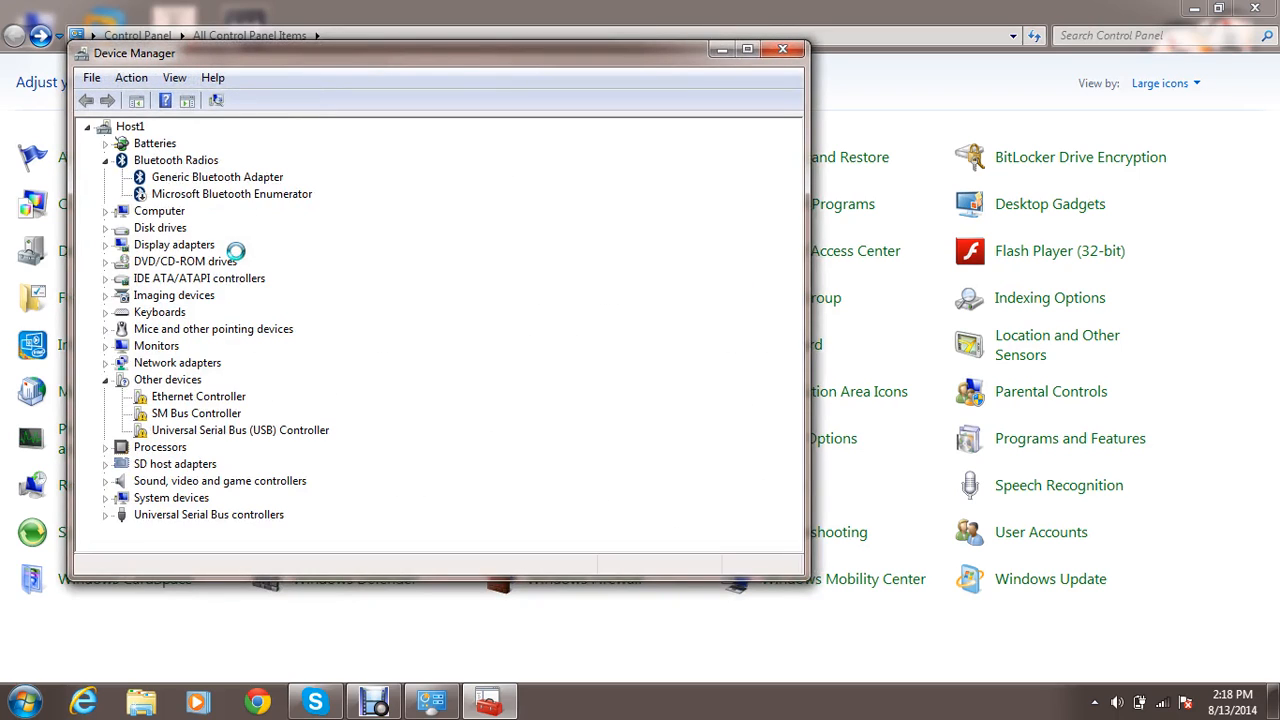
pyautogui.click(105, 160)
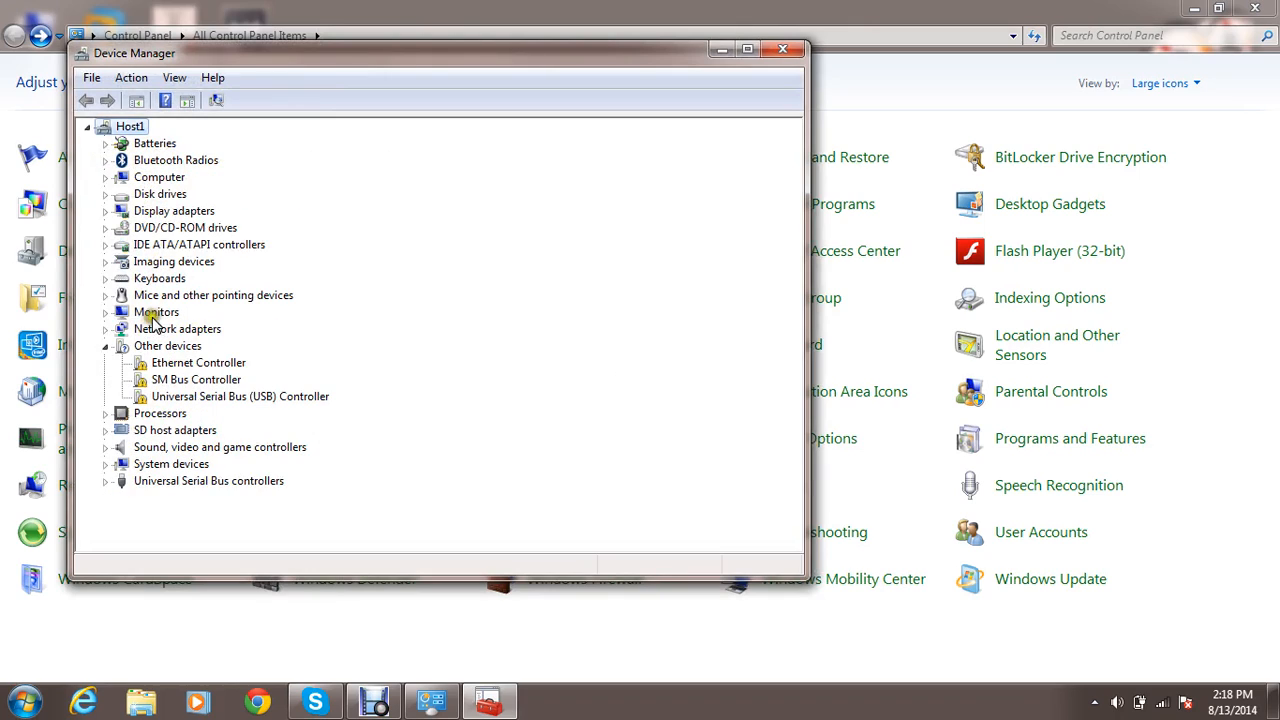
pyautogui.click(107, 346)
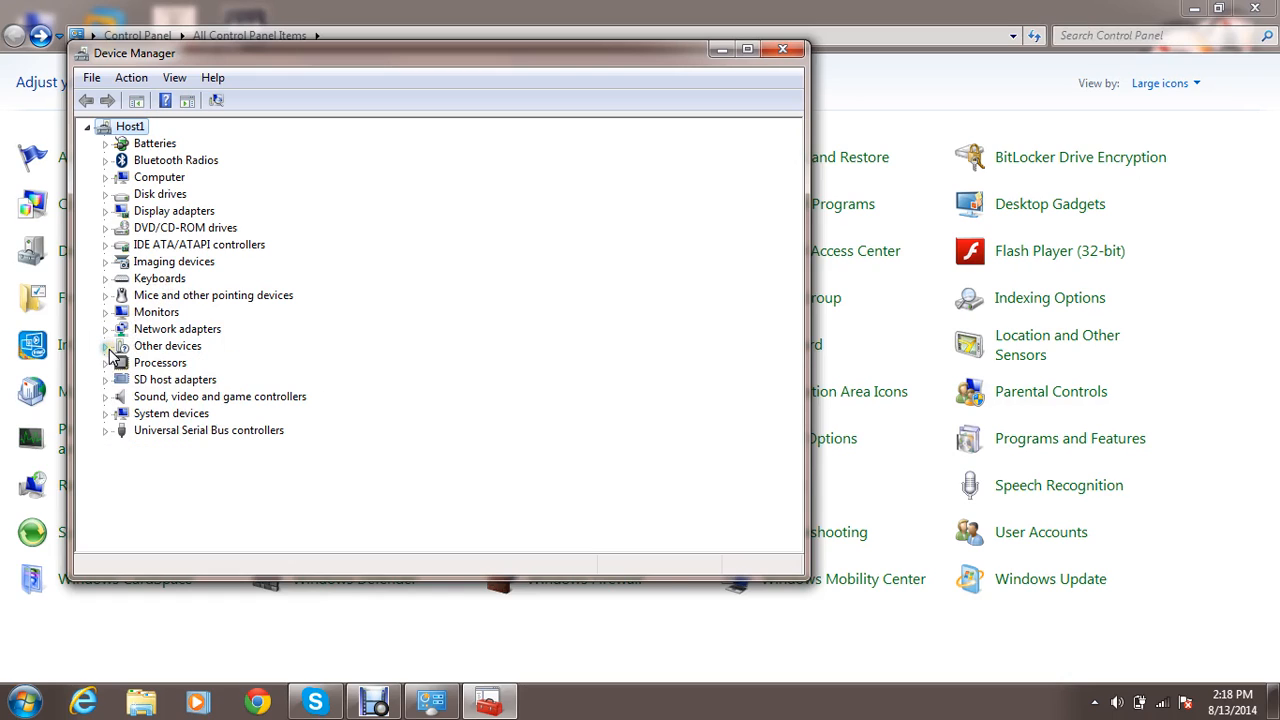
pyautogui.click(106, 430)
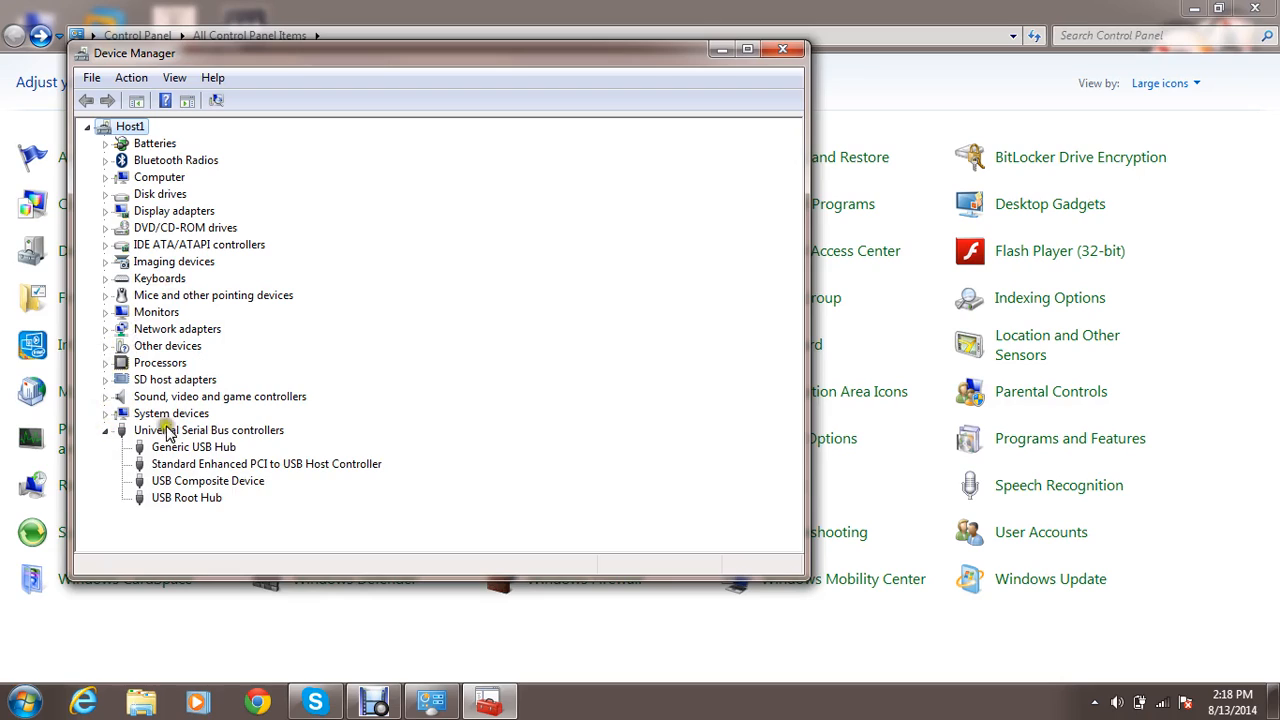
pyautogui.click(190, 448)
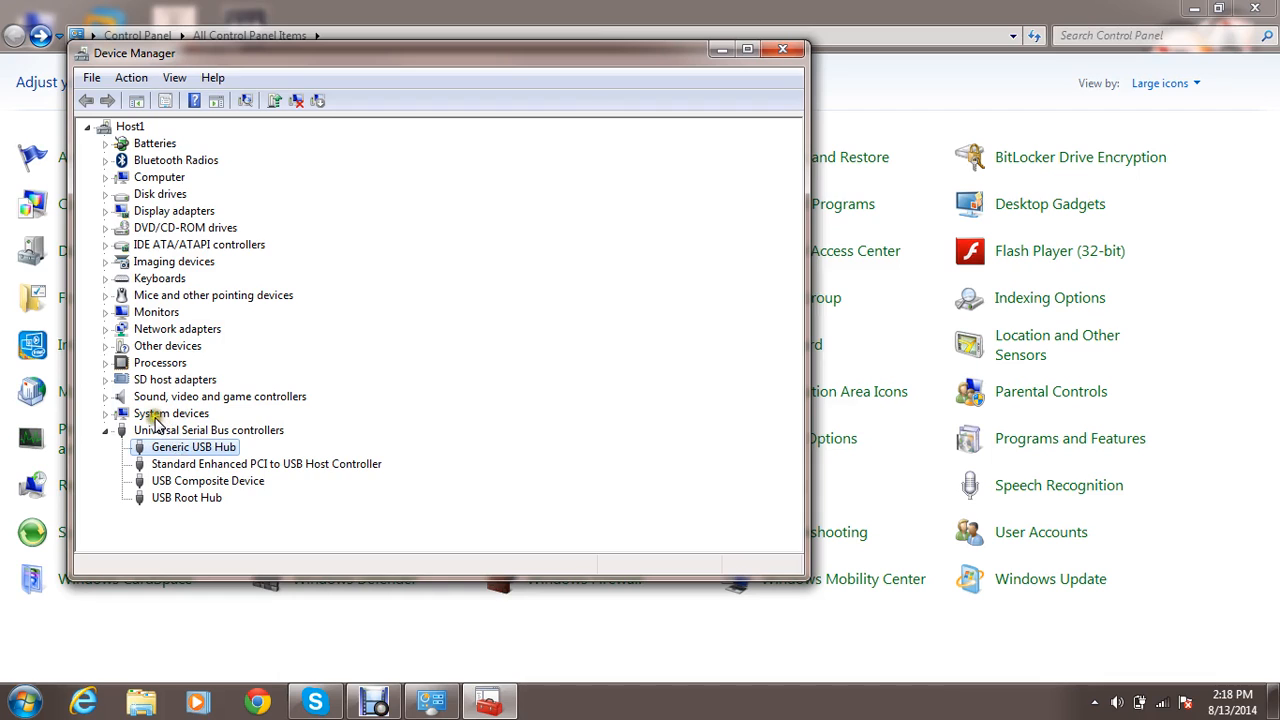
pyautogui.click(783, 49)
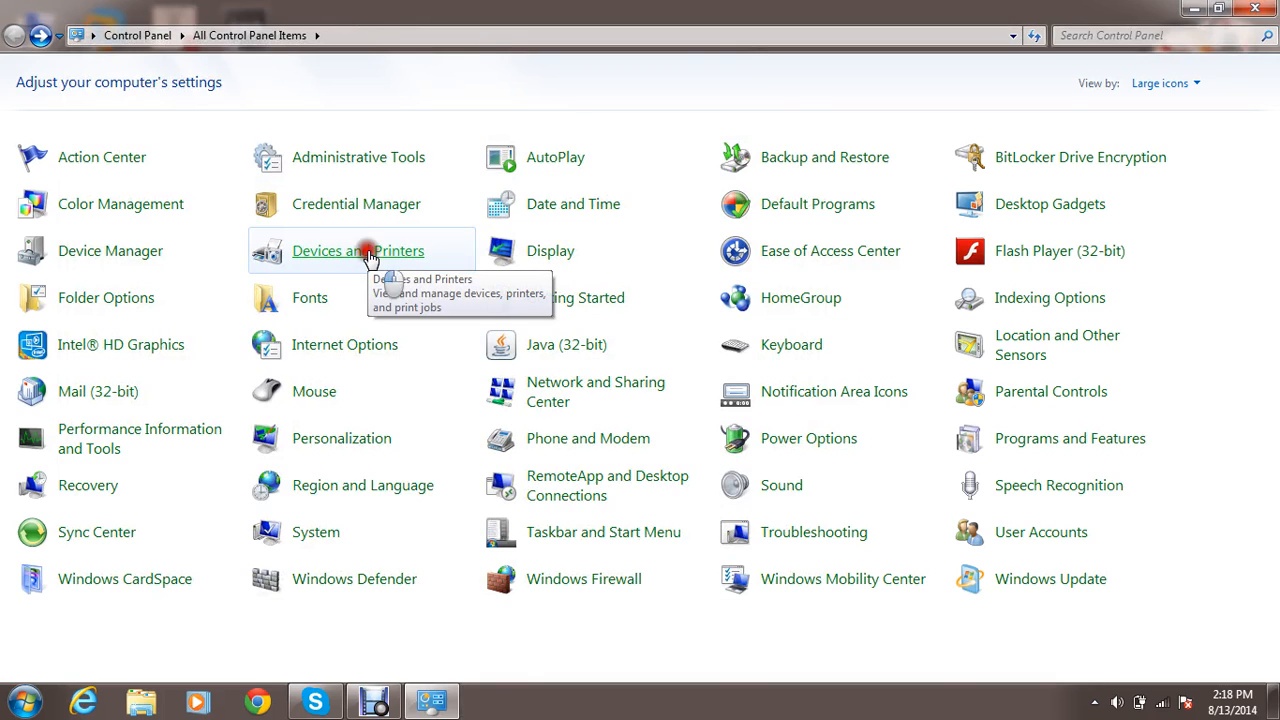
# Open Devices and Printers to view the listed devices, printers and faxes, and return to the Control Panel items.
pyautogui.click(370, 257)
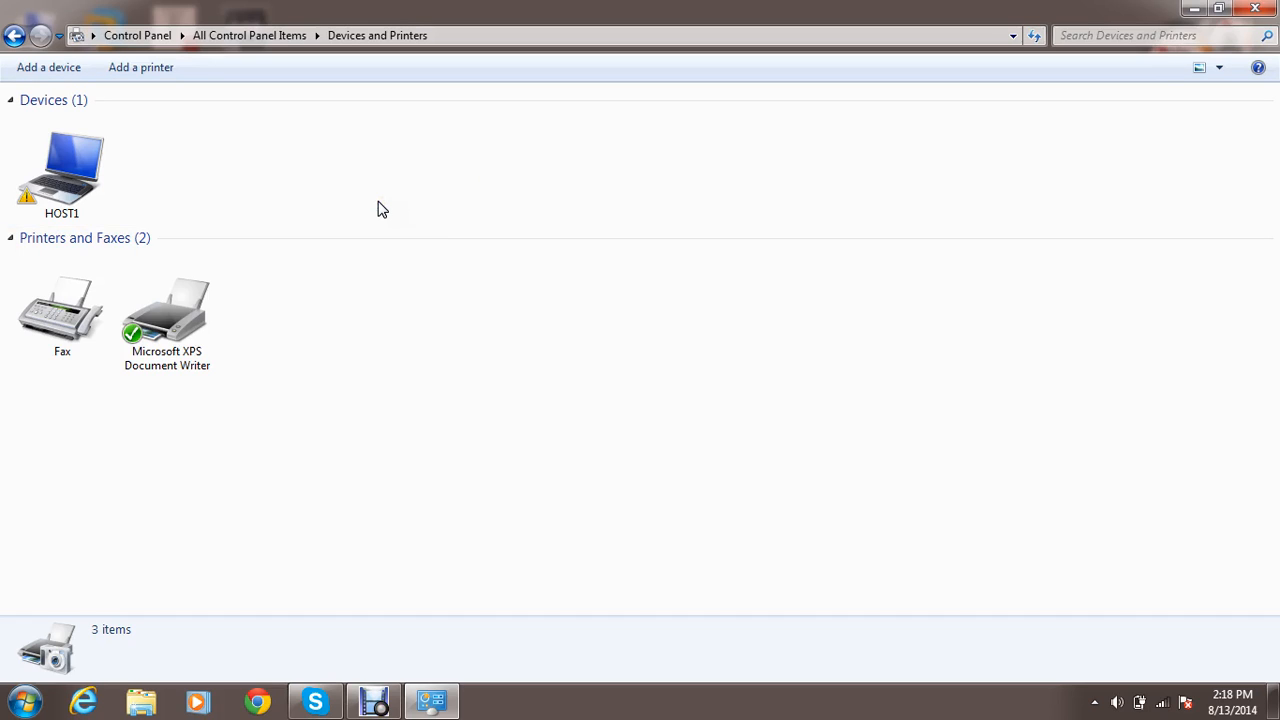
pyautogui.hotkey('alt', 'Left')
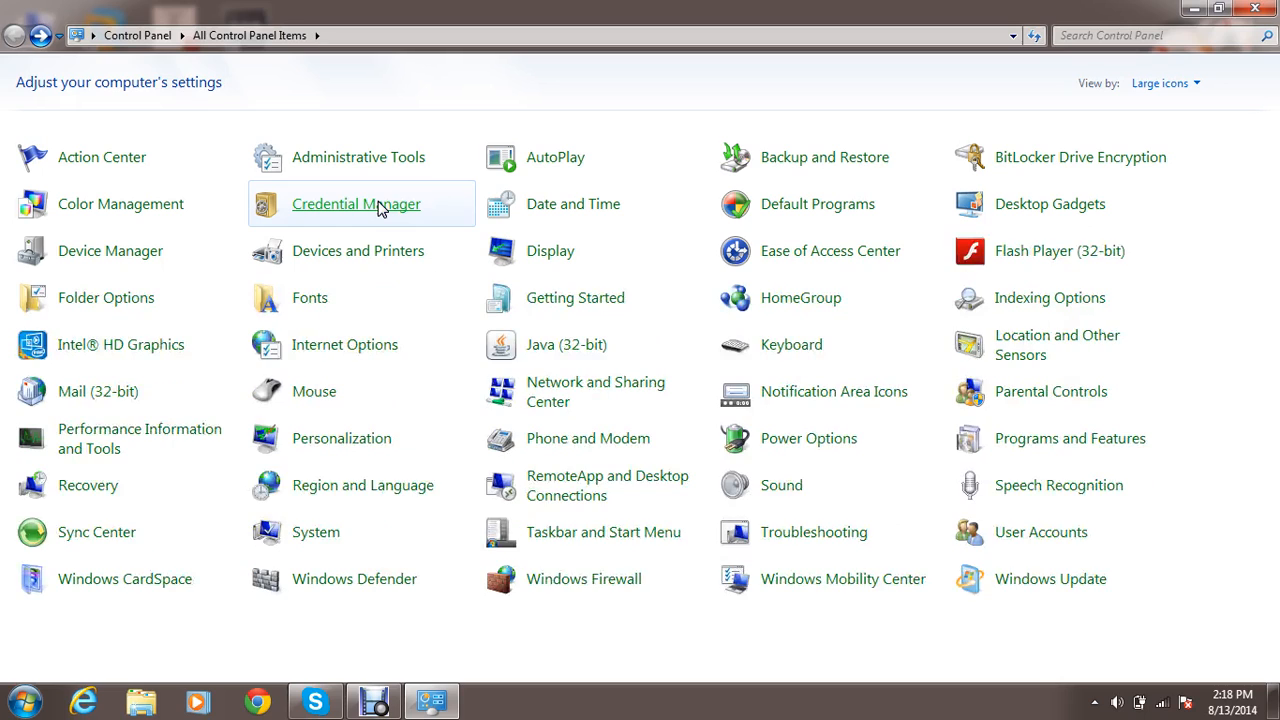
# Open Display, compare the previews for Smaller - 100% and Medium - 125%, and return to the Control Panel items without applying a change.
pyautogui.click(540, 260)
pyautogui.click(540, 258)
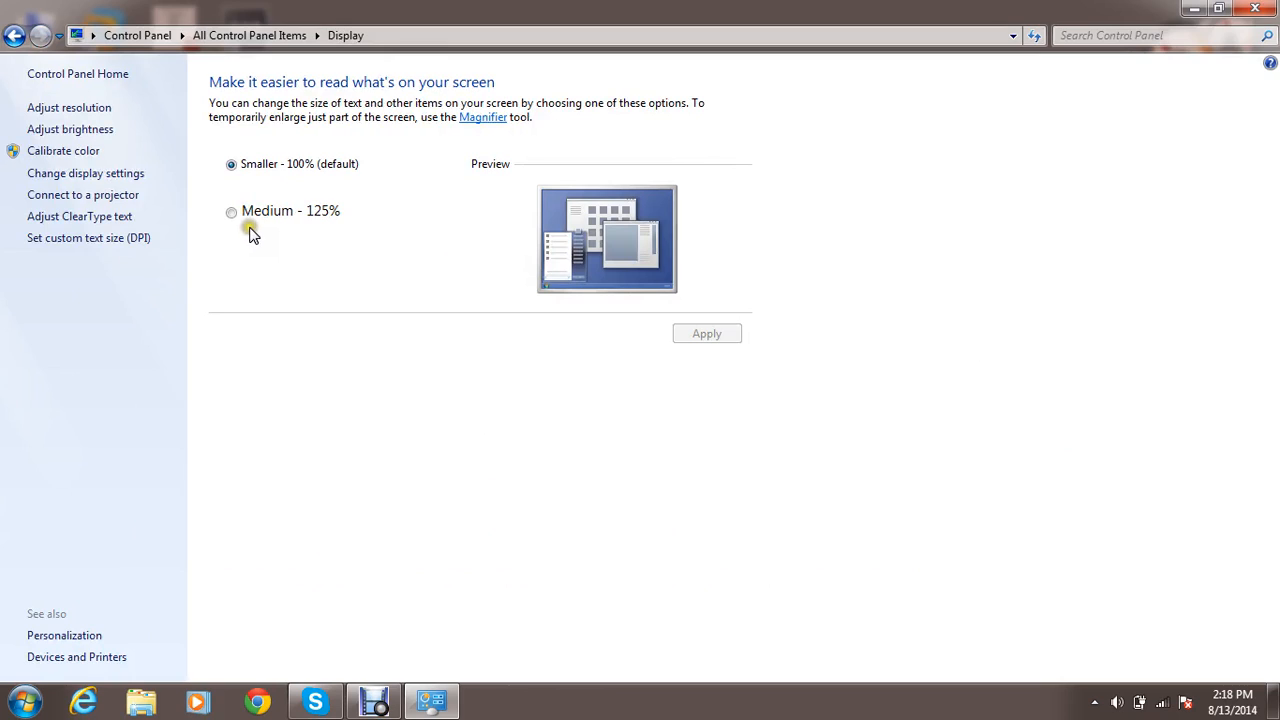
pyautogui.click(231, 214)
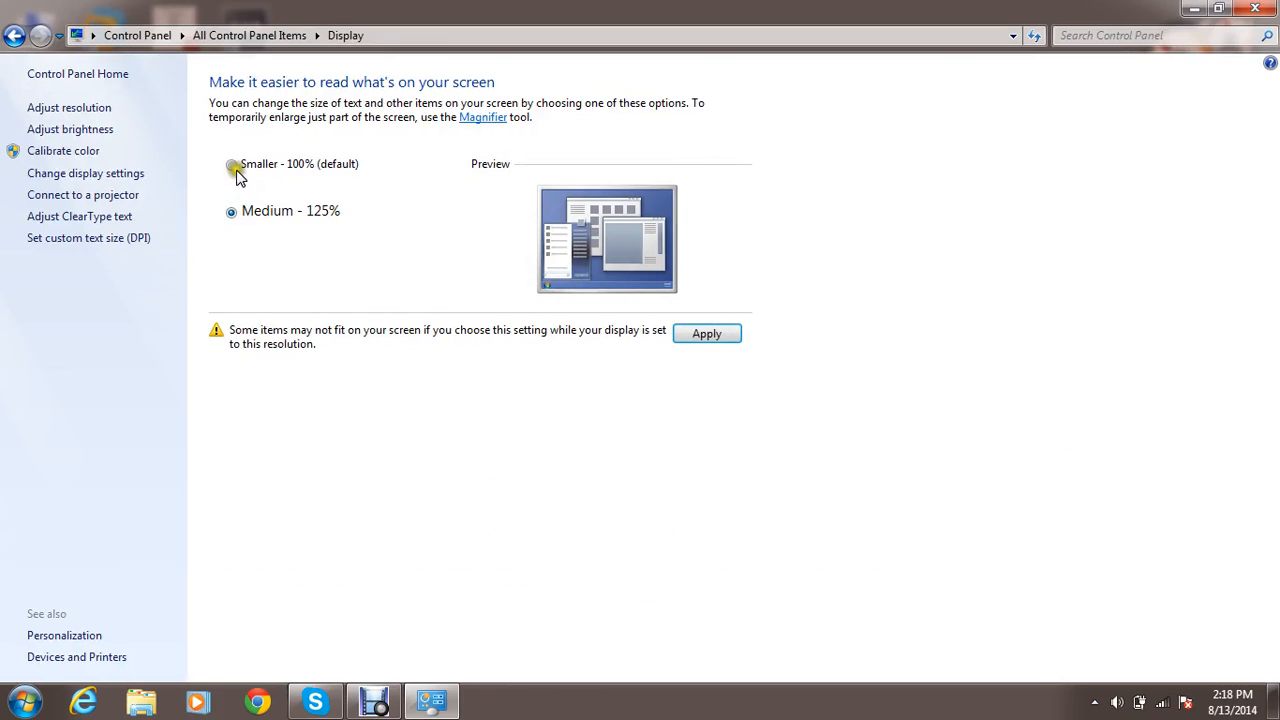
pyautogui.click(233, 167)
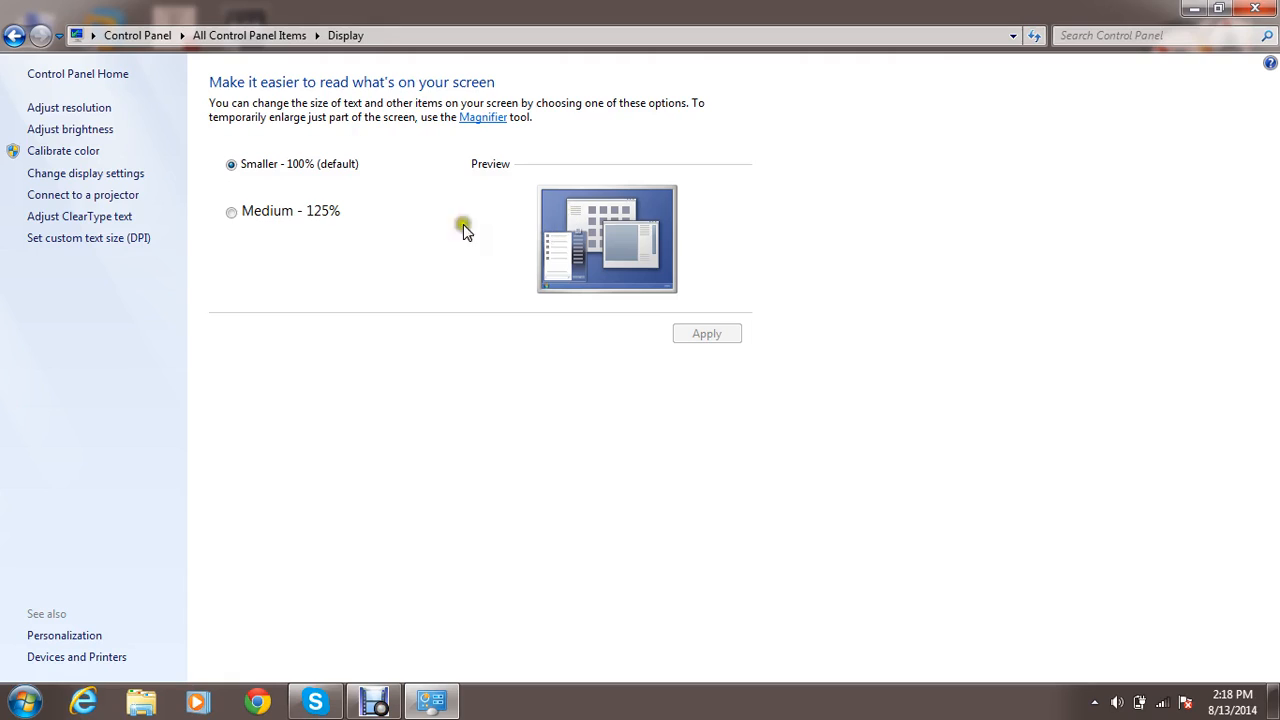
pyautogui.click(310, 212)
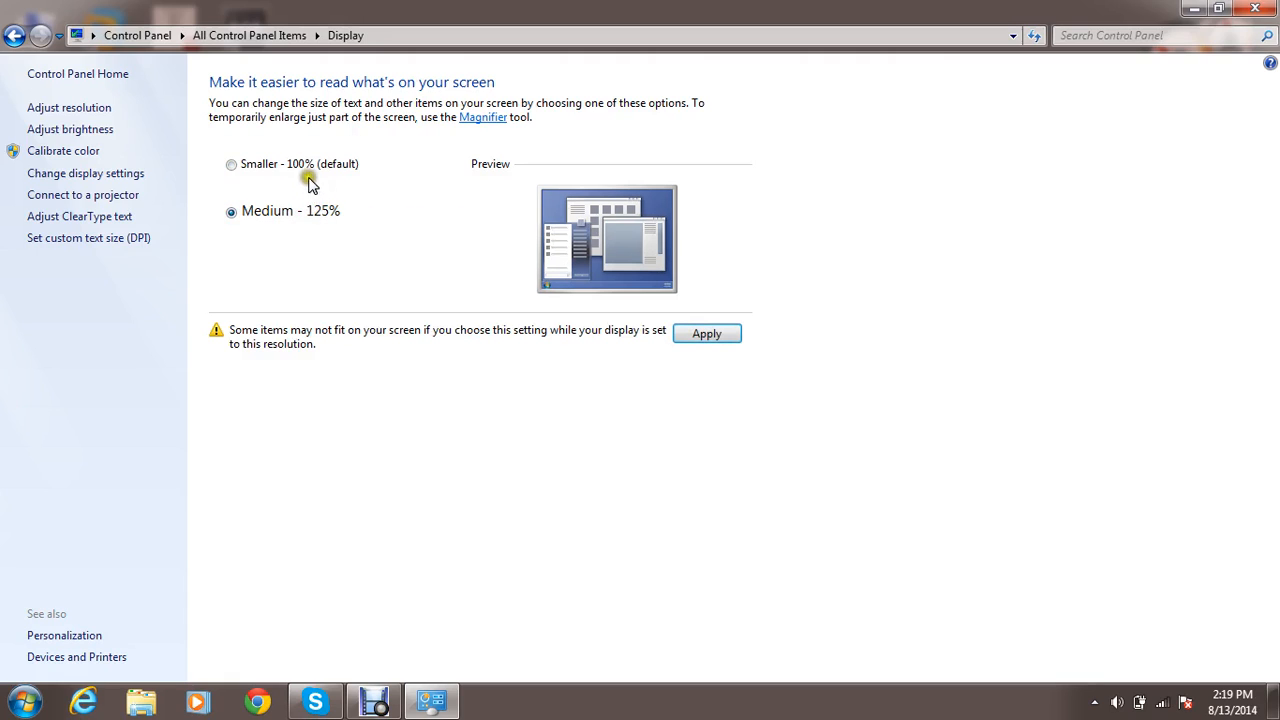
pyautogui.click(309, 172)
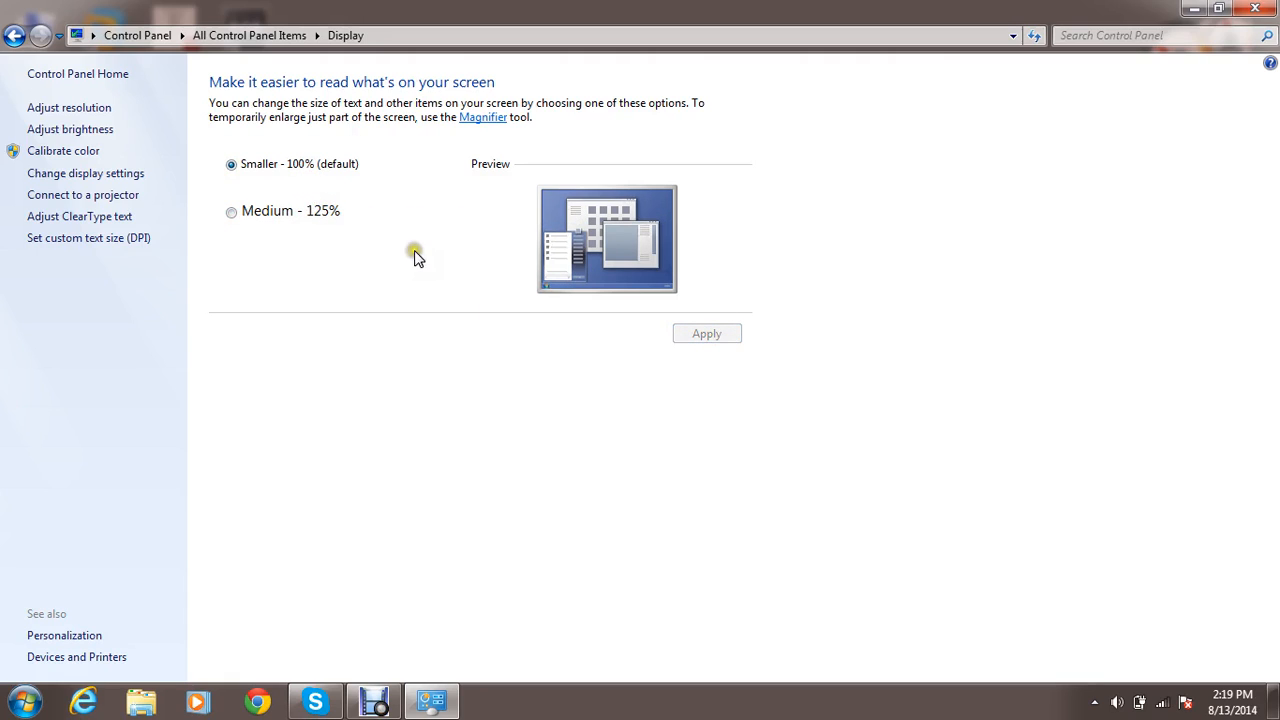
pyautogui.click(308, 212)
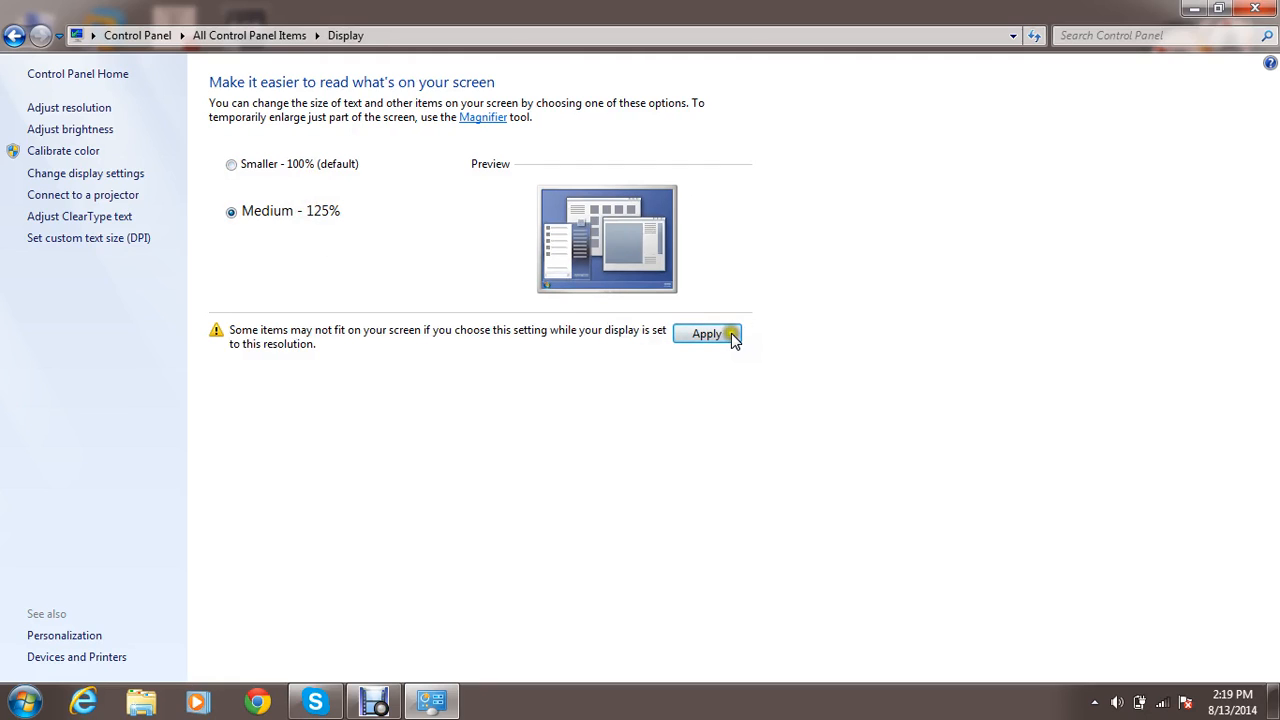
pyautogui.hotkey('alt', 'Left')
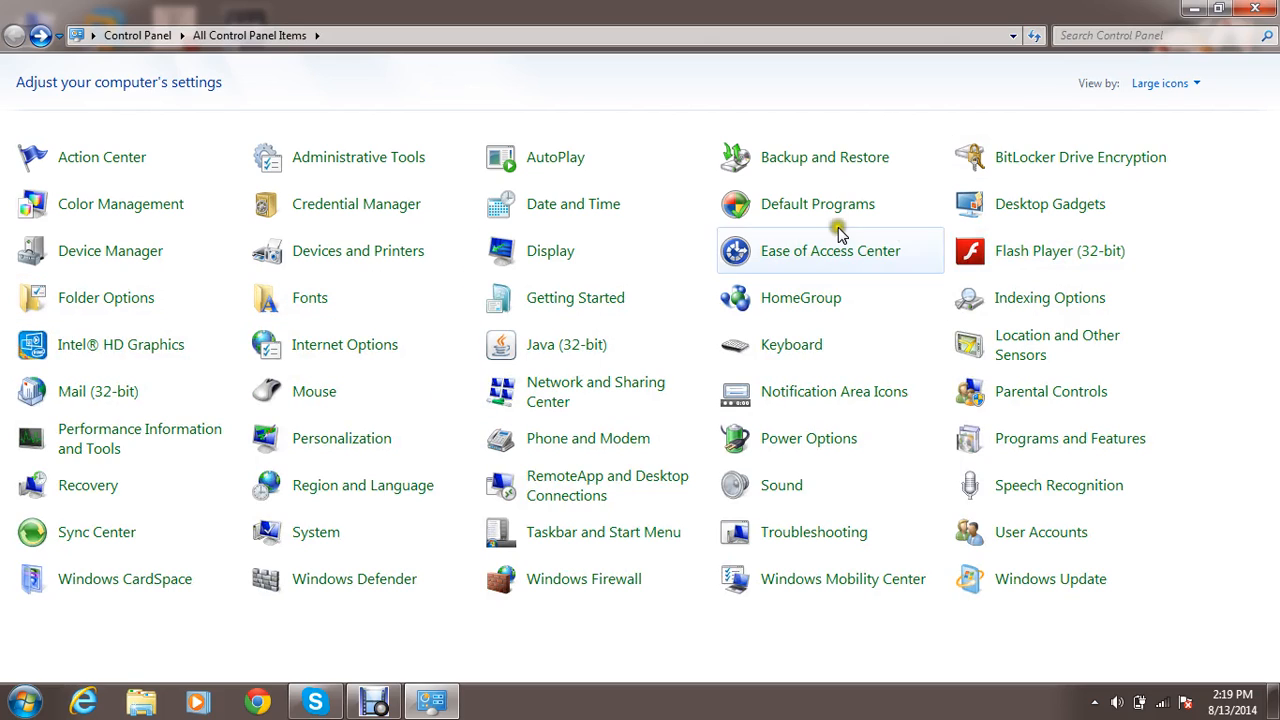
# Open the Ease of Access Center to view its tools and settings, return to the Control Panel items, and point out Flash Player (32-bit).
pyautogui.click(829, 257)
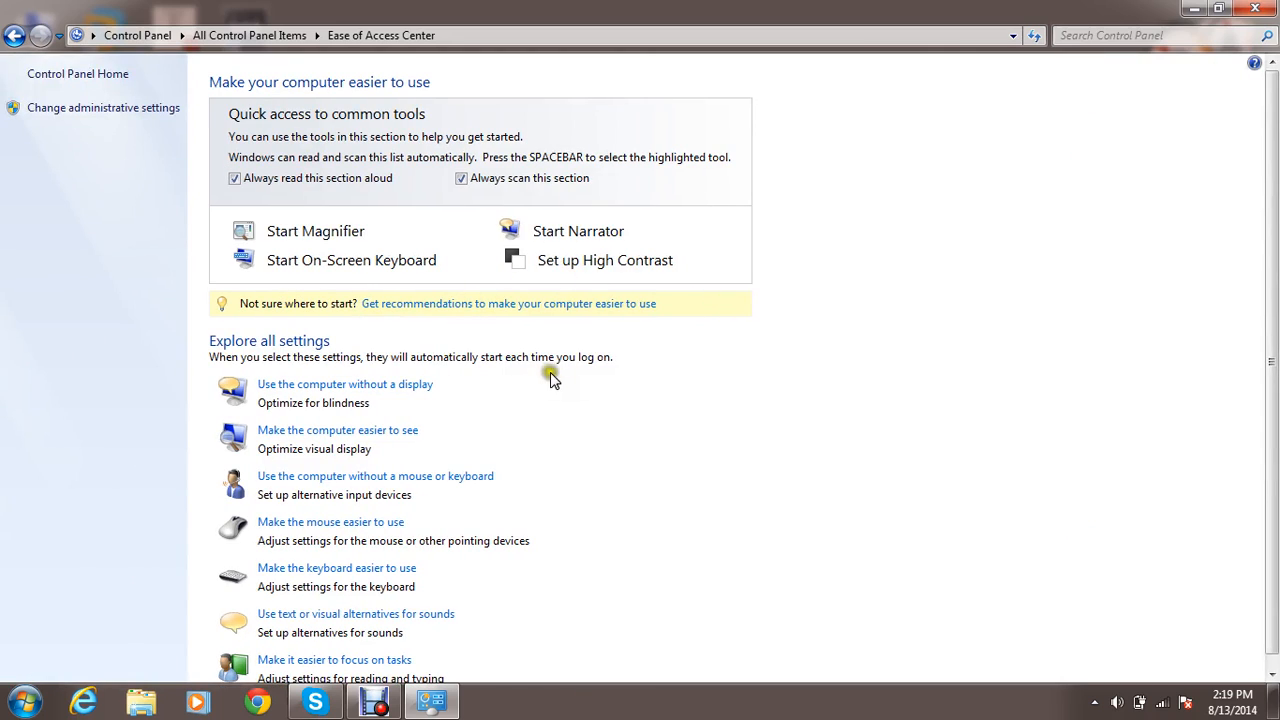
pyautogui.press('BackSpace')
pyautogui.click(1035, 252)
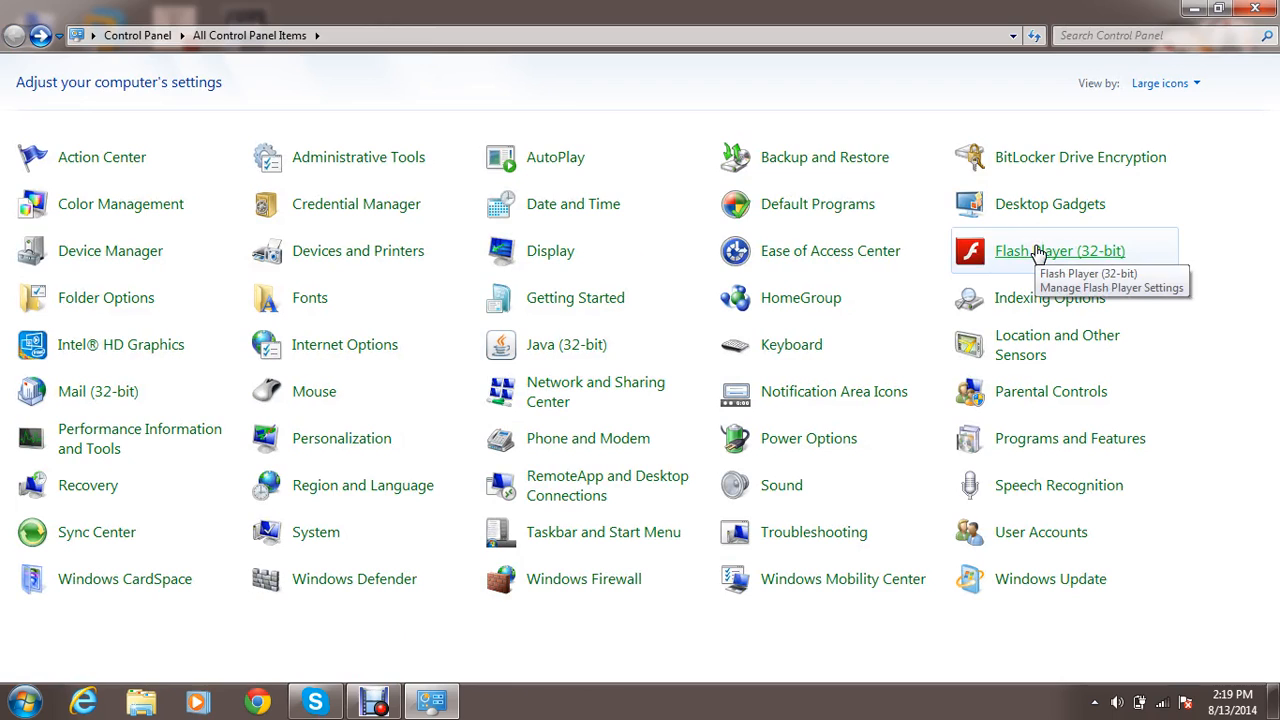
# Open Folder Options and look through its View, Search and General settings.
pyautogui.click(145, 305)
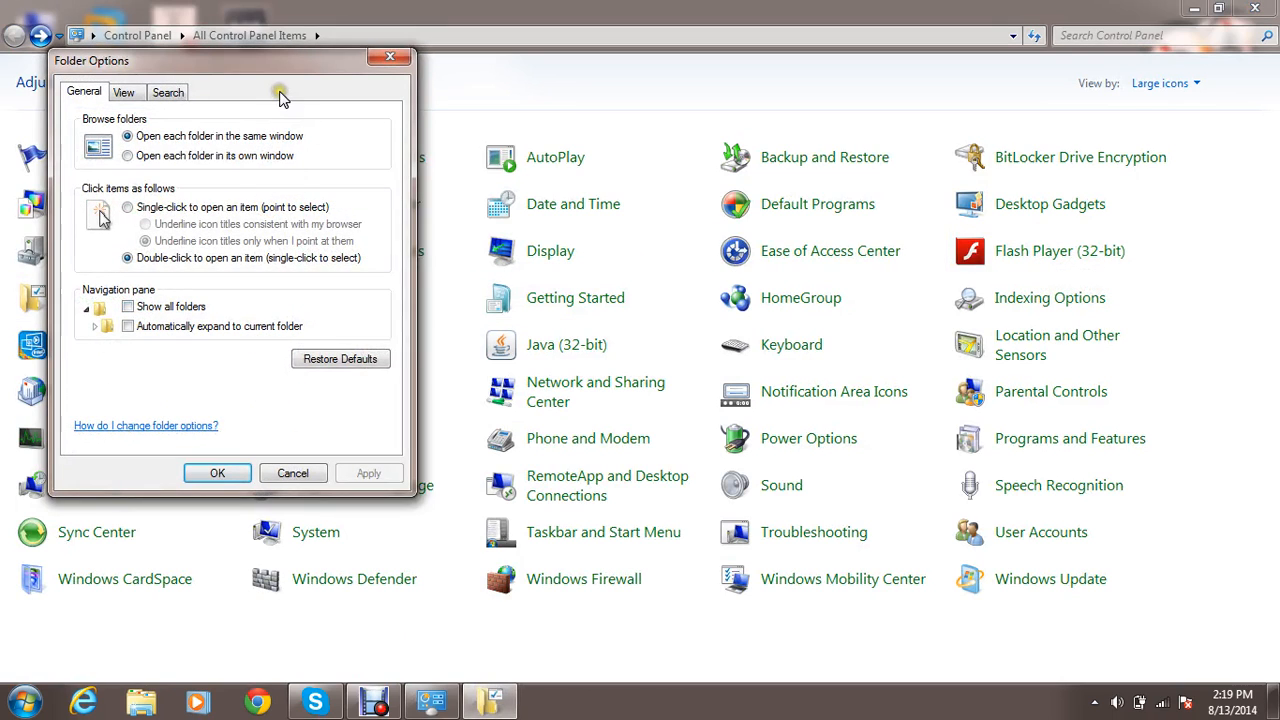
pyautogui.click(121, 96)
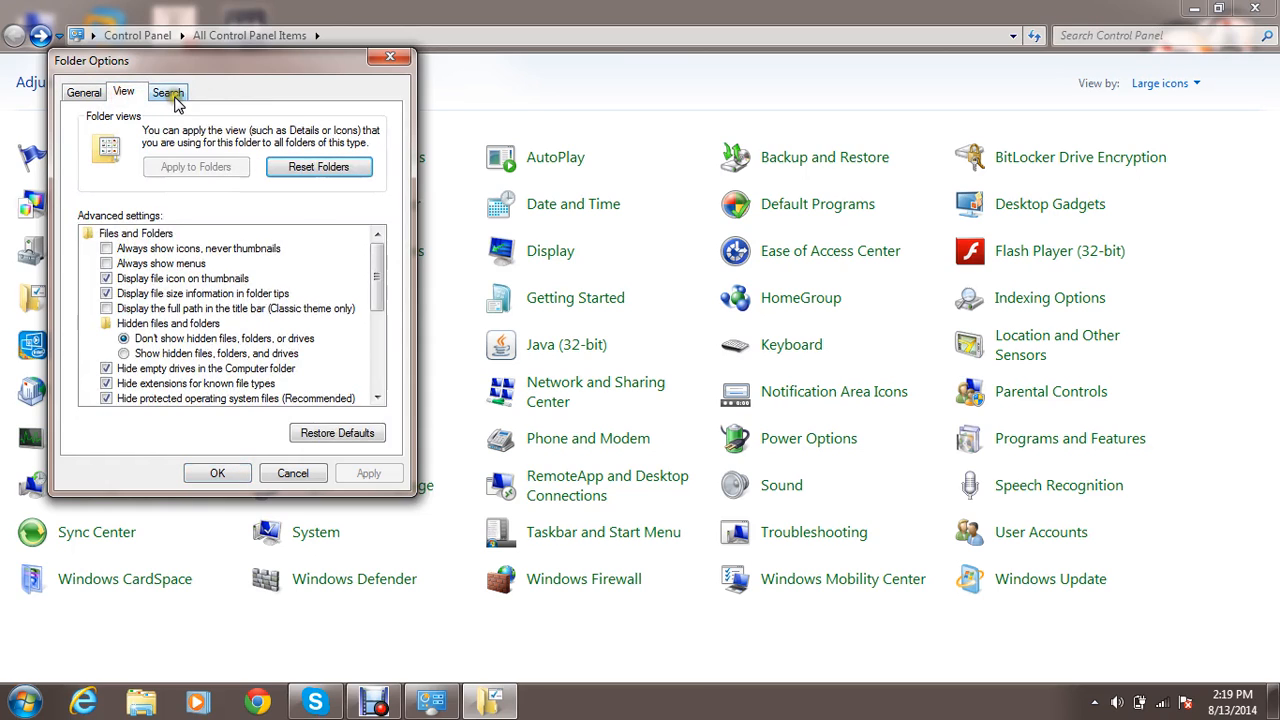
pyautogui.click(168, 93)
pyautogui.click(80, 93)
# Try the alternative General settings for browsing folders, opening items and the navigation pane, and restore the original choices.
pyautogui.click(145, 136)
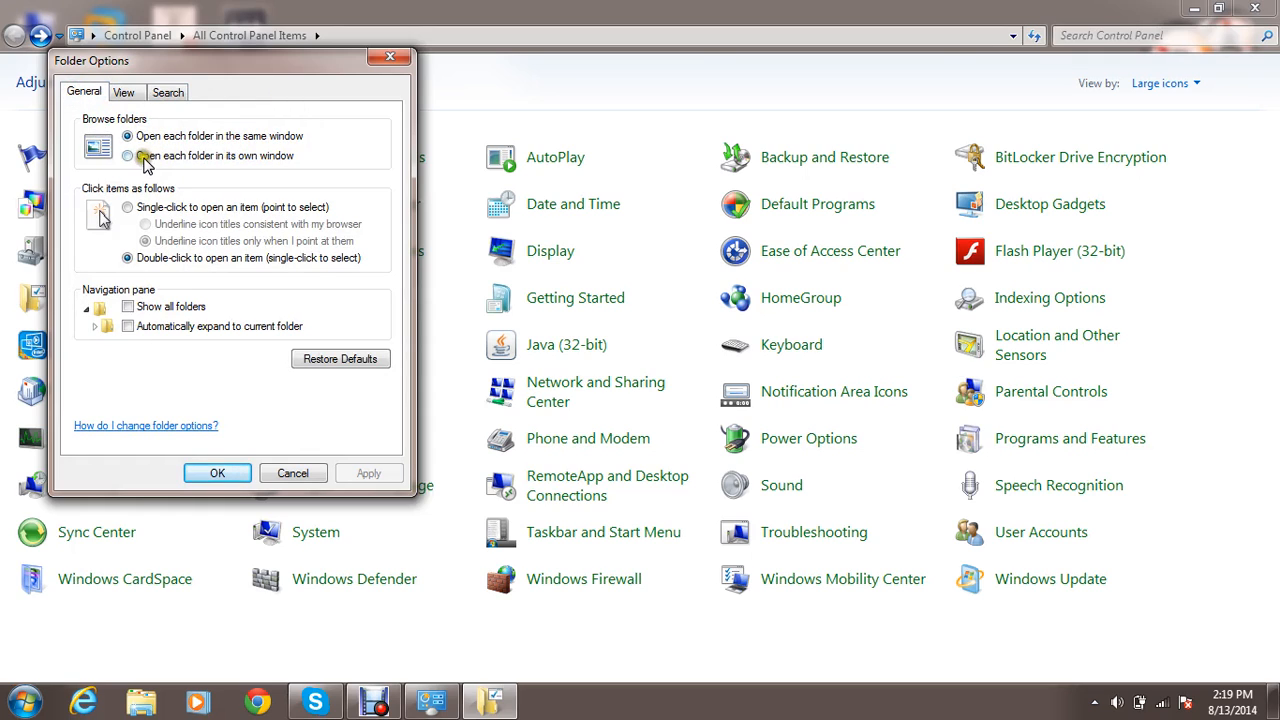
pyautogui.click(129, 157)
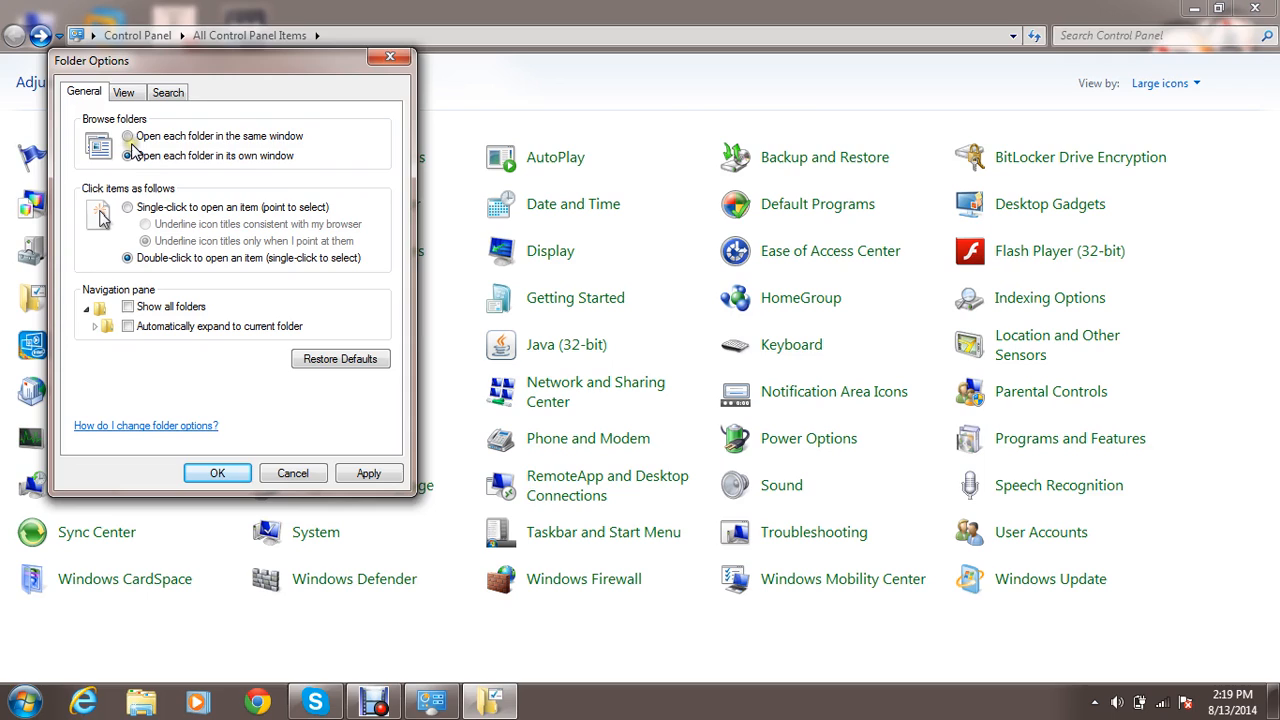
pyautogui.click(131, 139)
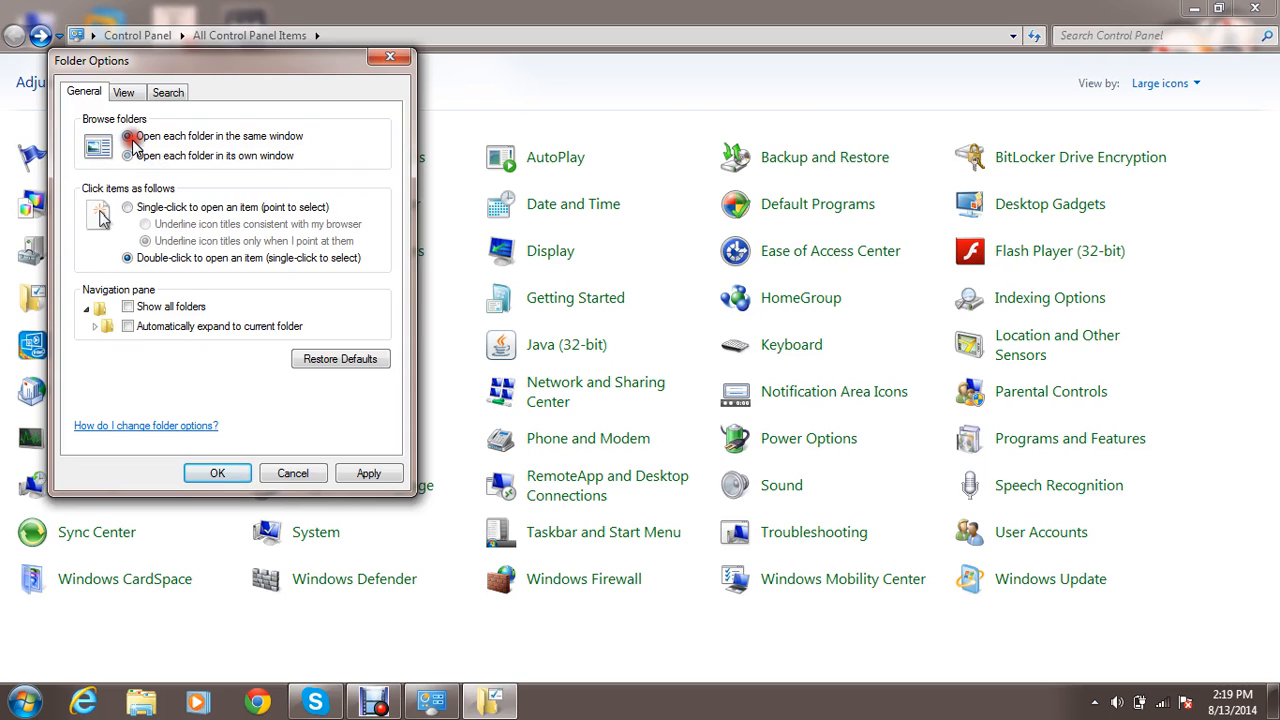
pyautogui.click(145, 210)
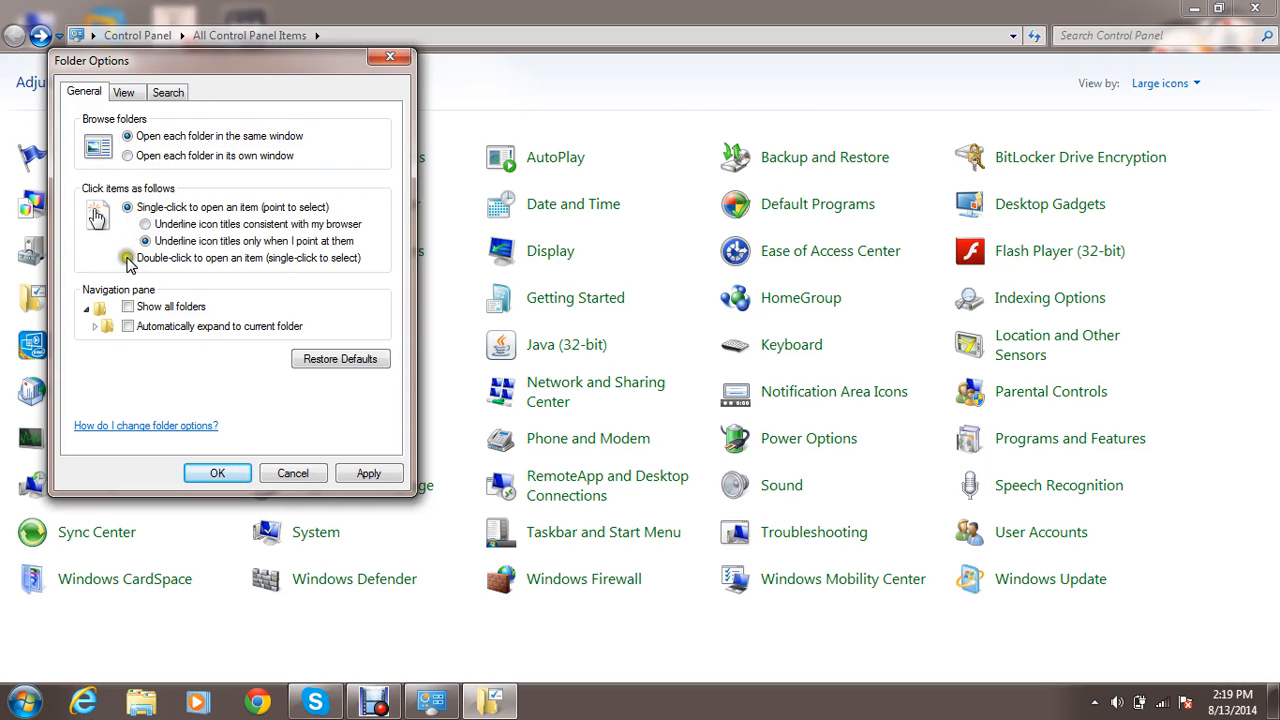
pyautogui.click(127, 259)
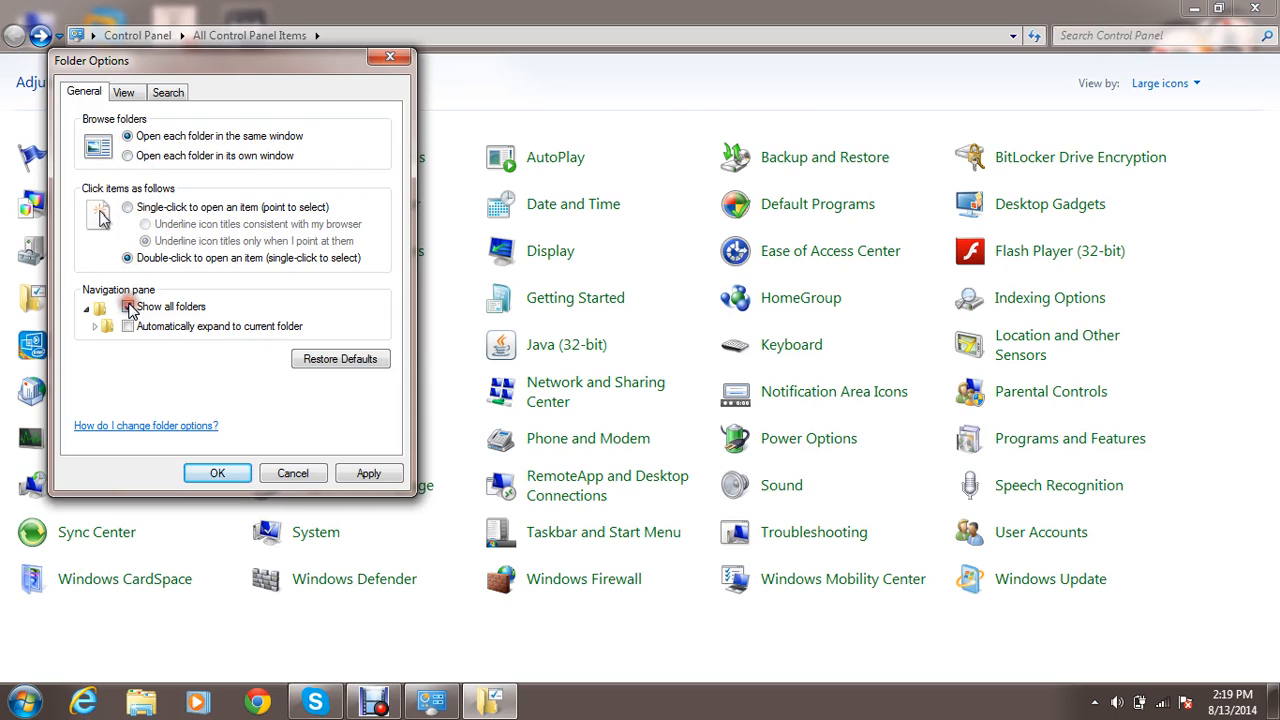
pyautogui.click(127, 327)
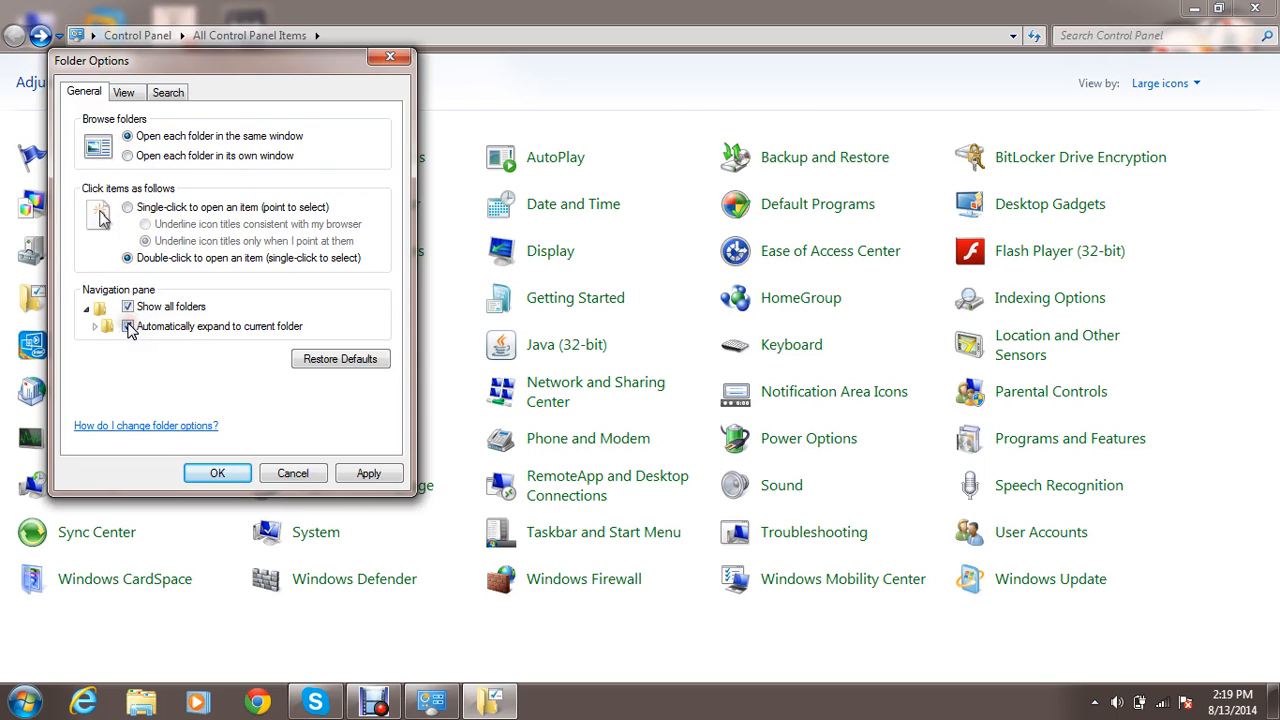
pyautogui.click(127, 327)
pyautogui.click(127, 307)
# Try showing hidden files, folders, and drives in the View settings, switch back to not showing them, and confirm Folder Options.
pyautogui.click(126, 93)
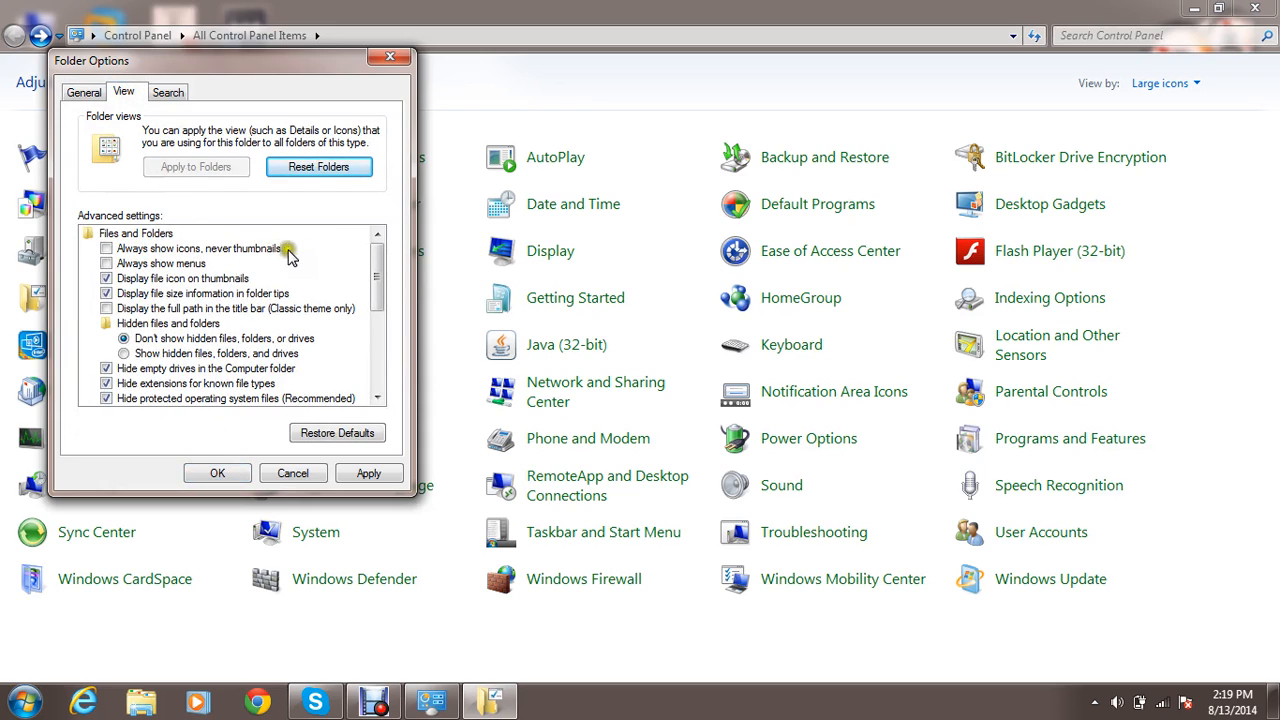
pyautogui.click(379, 287)
pyautogui.moveTo(381, 287); pyautogui.dragTo(381, 302)
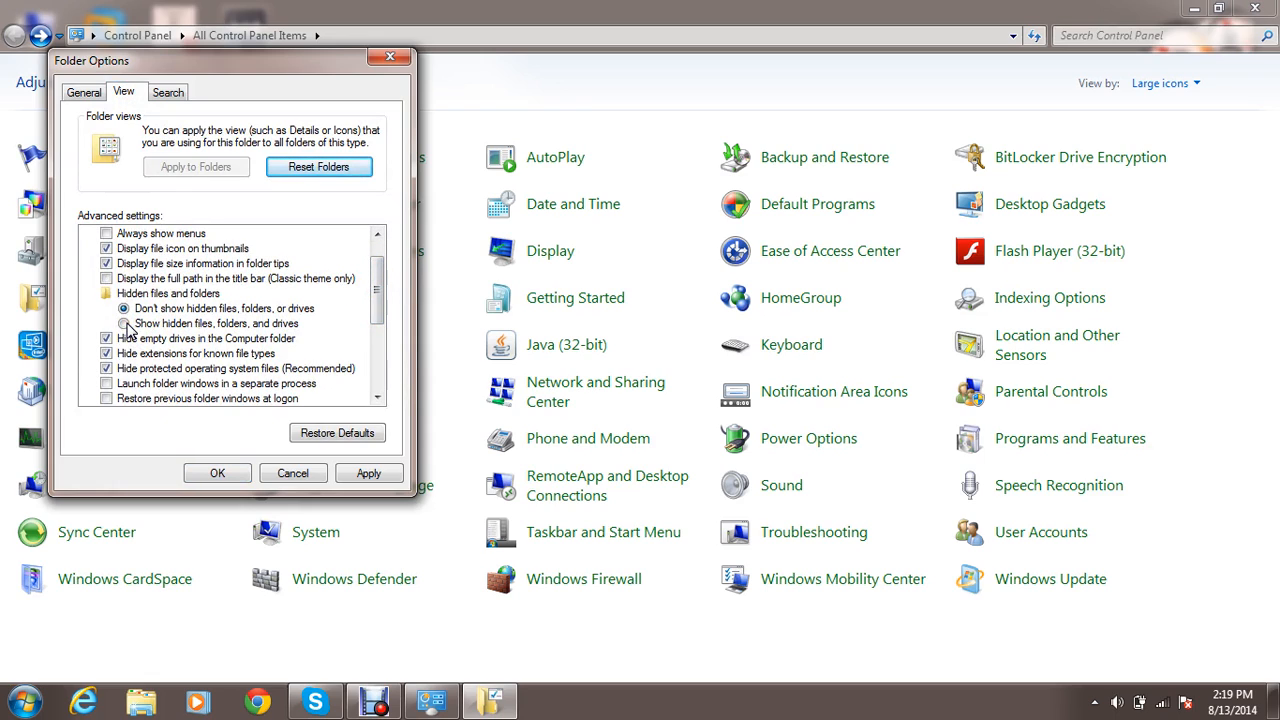
pyautogui.click(125, 324)
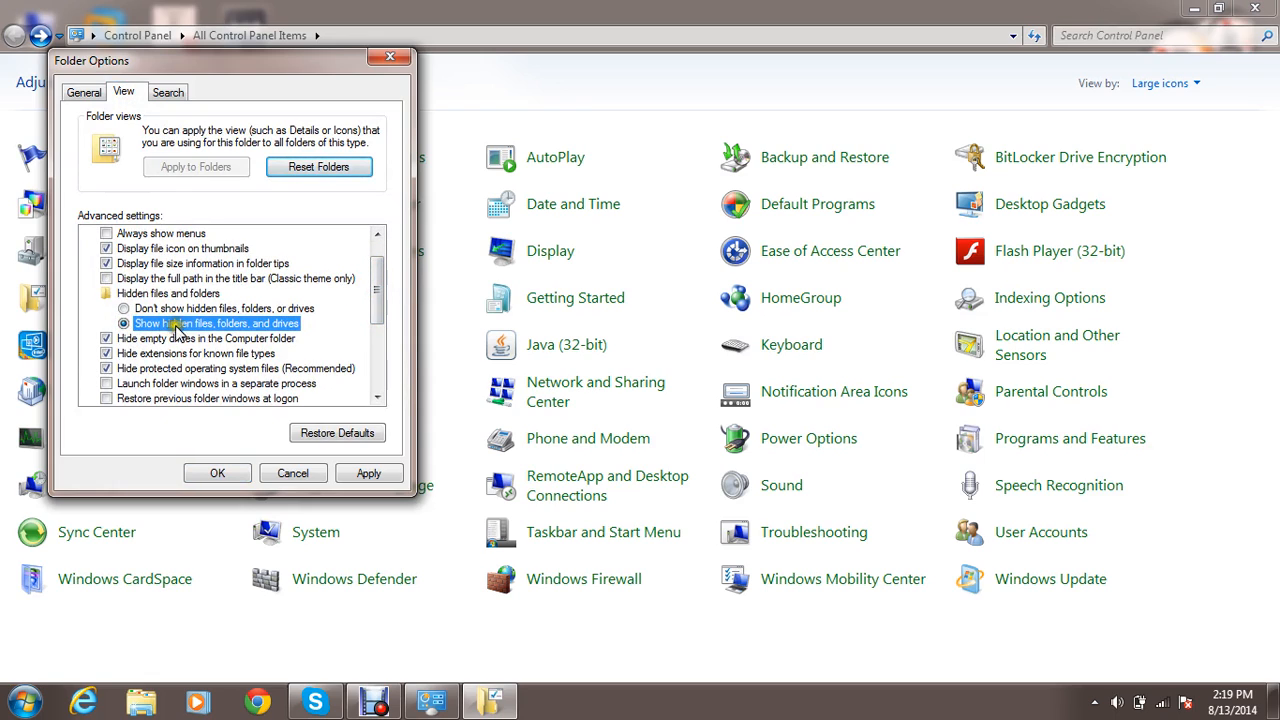
pyautogui.click(124, 309)
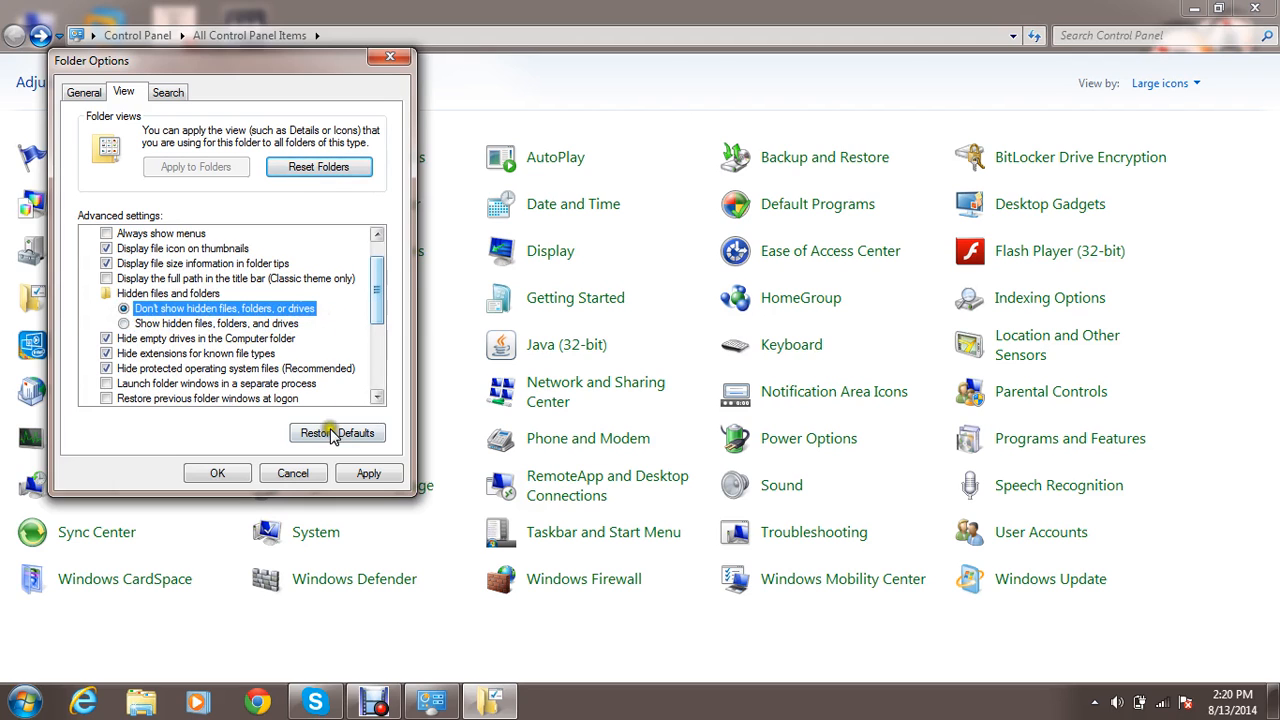
pyautogui.click(218, 476)
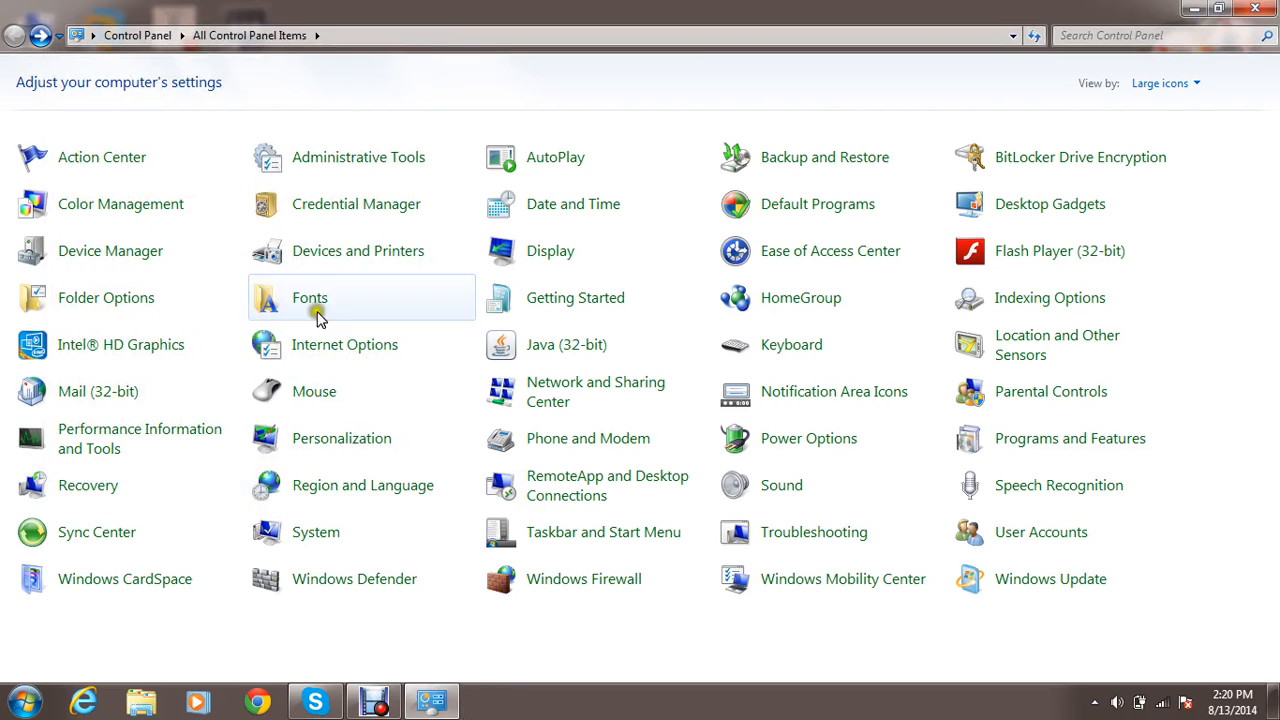
# View the installed fonts and the Getting Started window, returning to the Control Panel items after each.
pyautogui.click(311, 302)
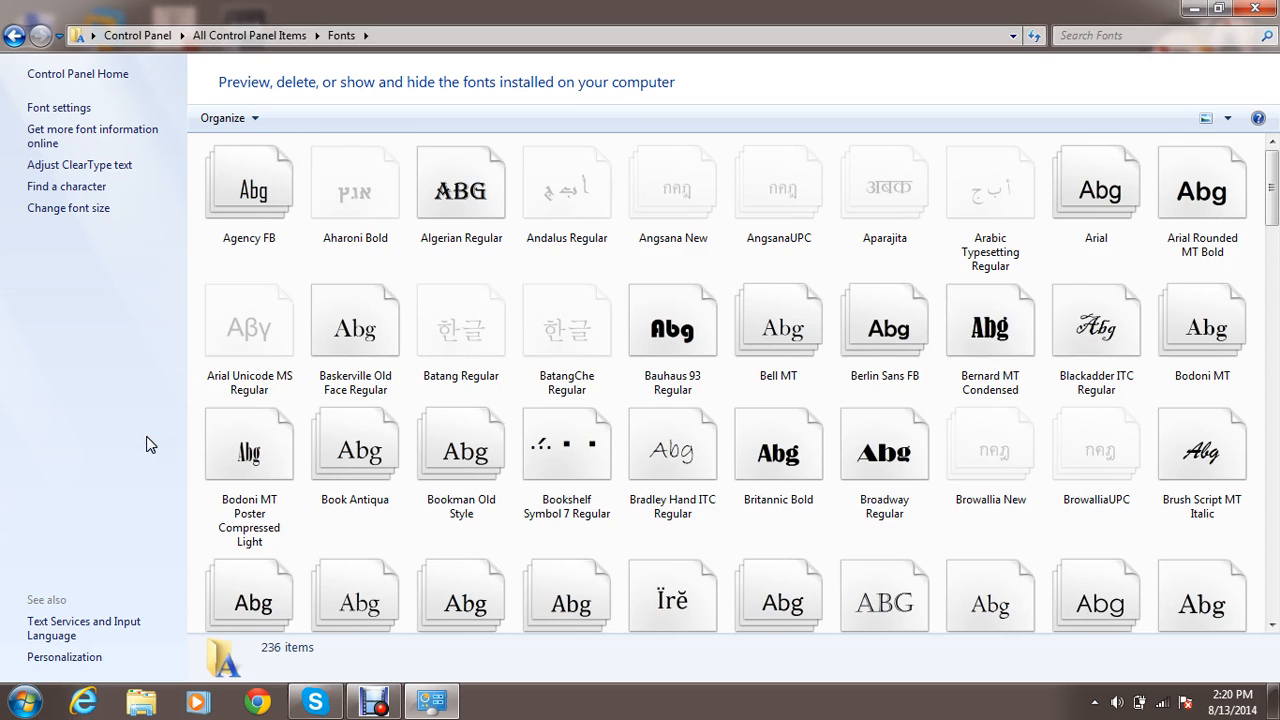
pyautogui.hotkey('alt', 'Left')
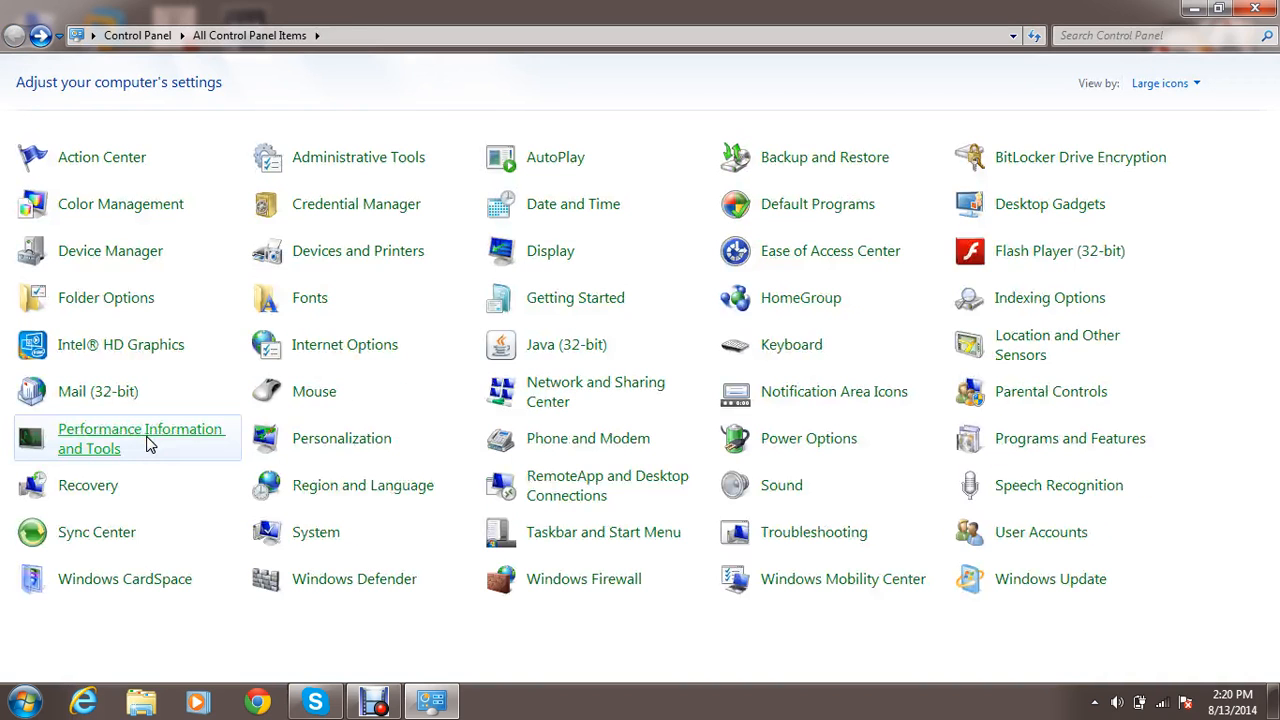
pyautogui.click(605, 299)
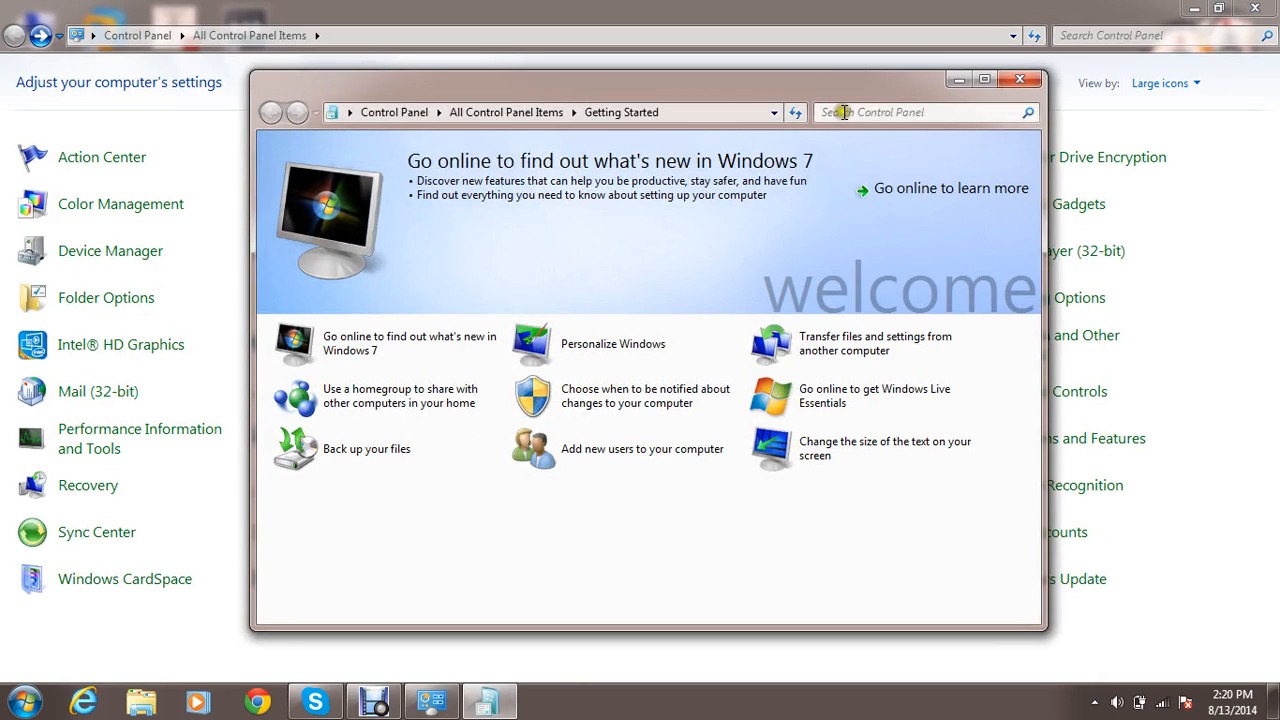
pyautogui.click(1018, 82)
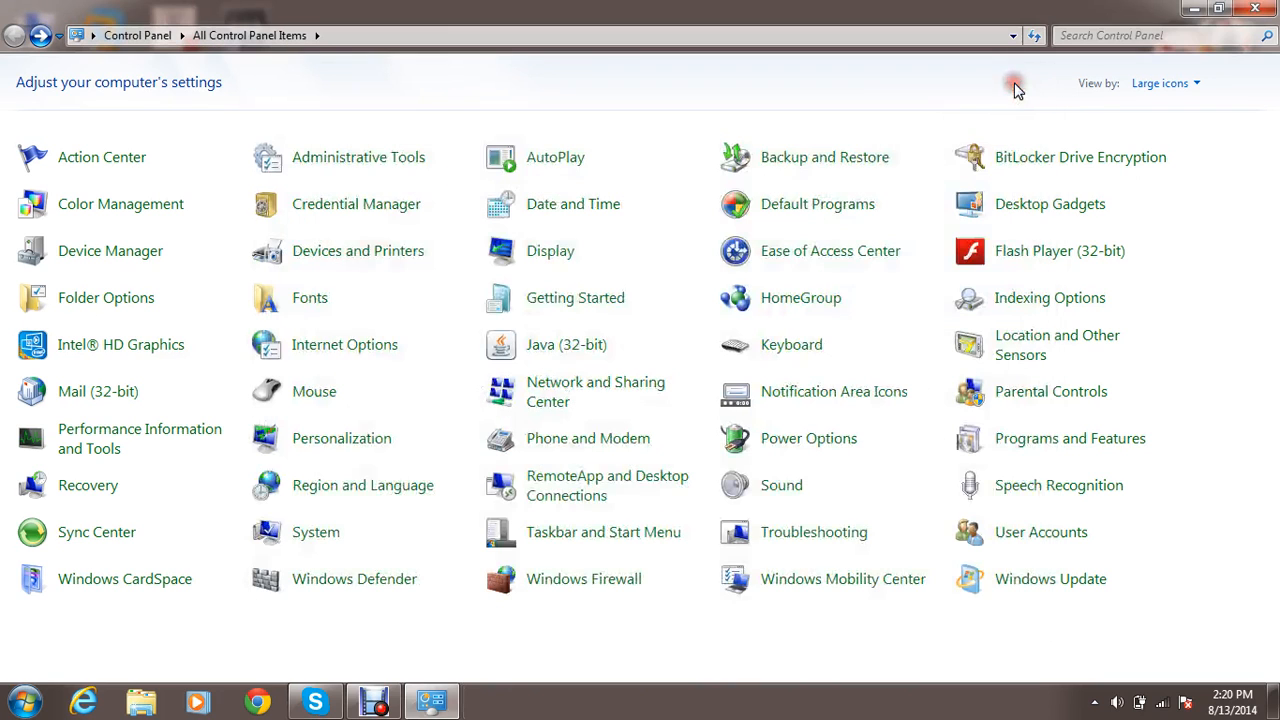
# Open HomeGroup to read its sharing options and return to the Control Panel items.
pyautogui.click(756, 304)
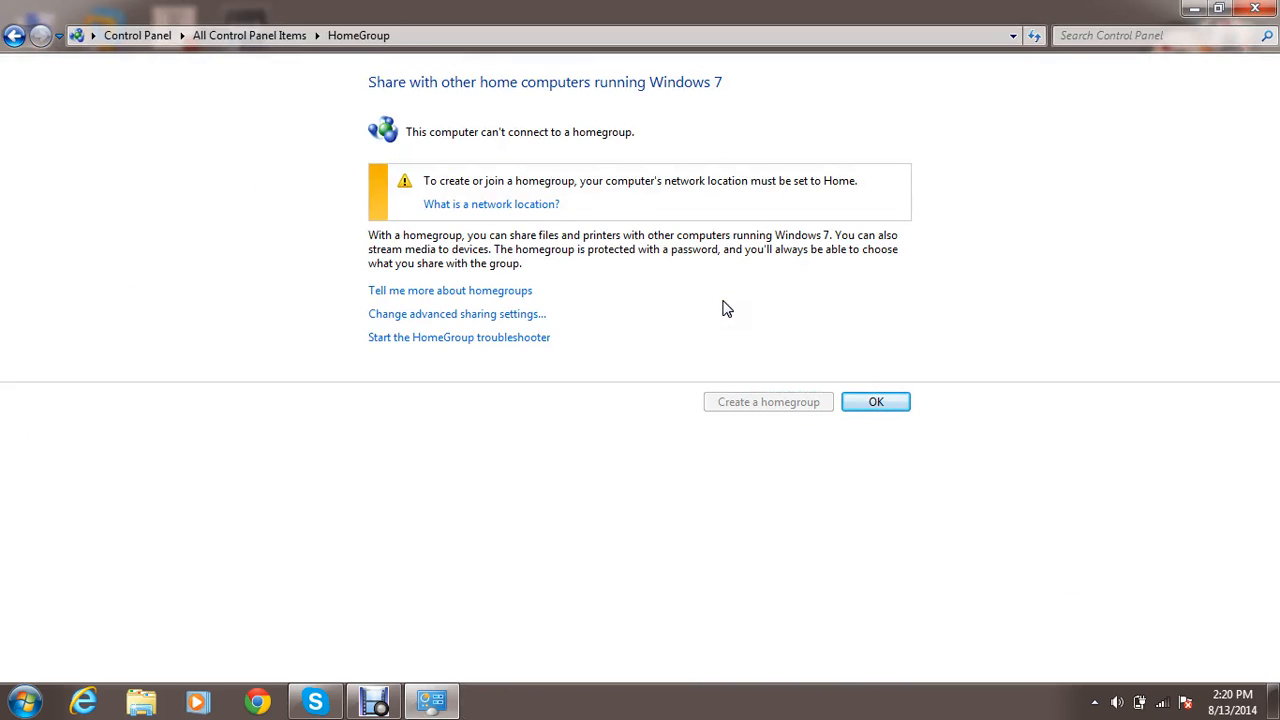
pyautogui.hotkey('alt', 'Left')
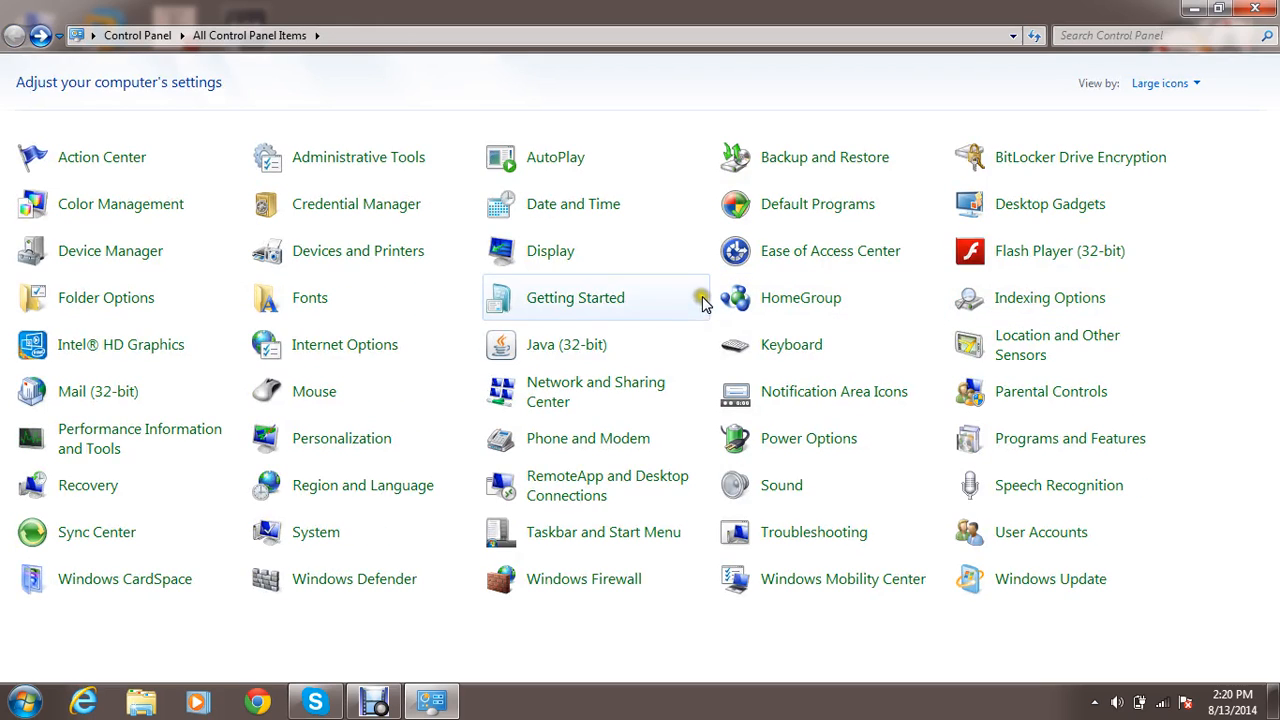
# Open Internet Options and view the home page address in the General settings.
pyautogui.click(307, 356)
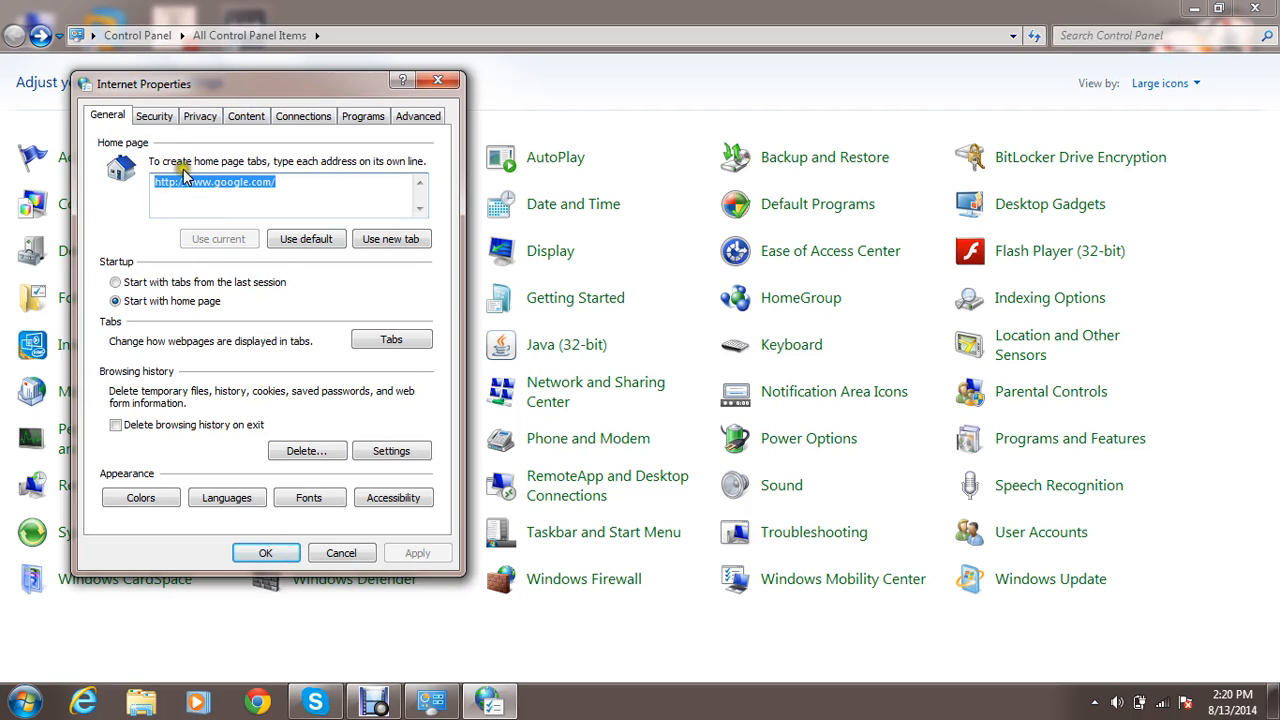
pyautogui.click(248, 187)
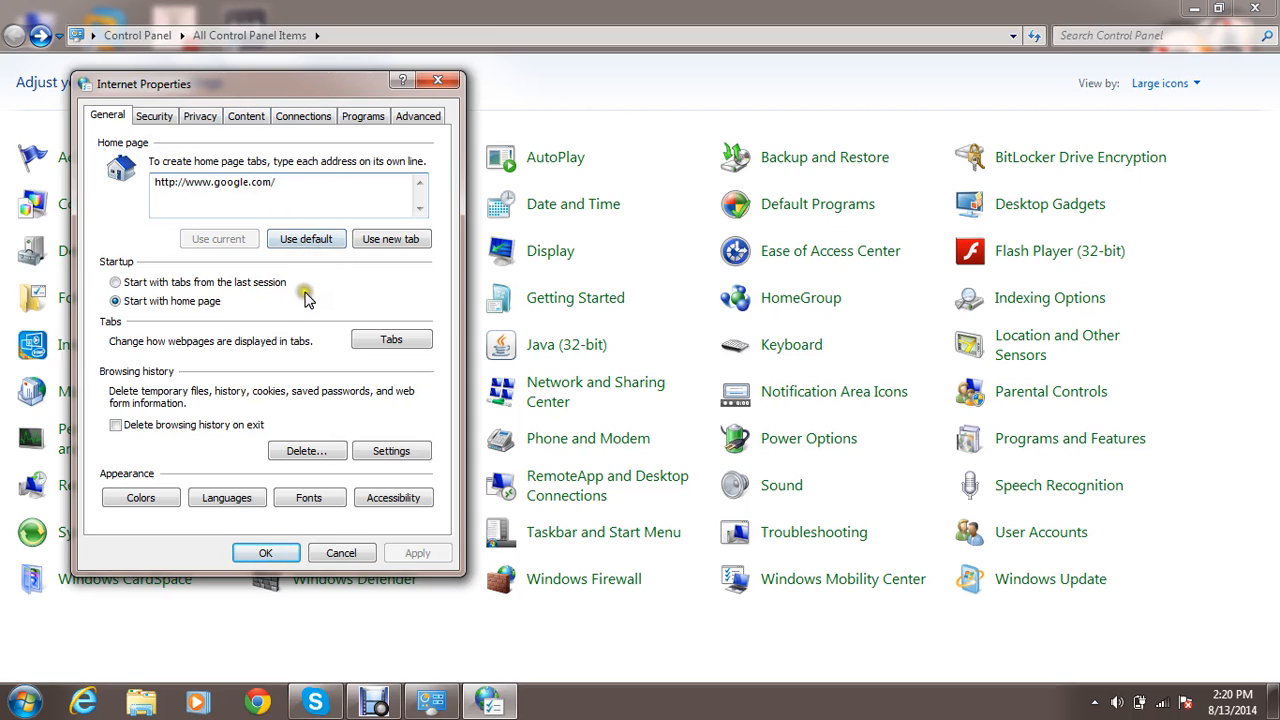
# Try starting with tabs from the last session and deleting browsing history on exit, restoring the original choice after each.
pyautogui.click(185, 283)
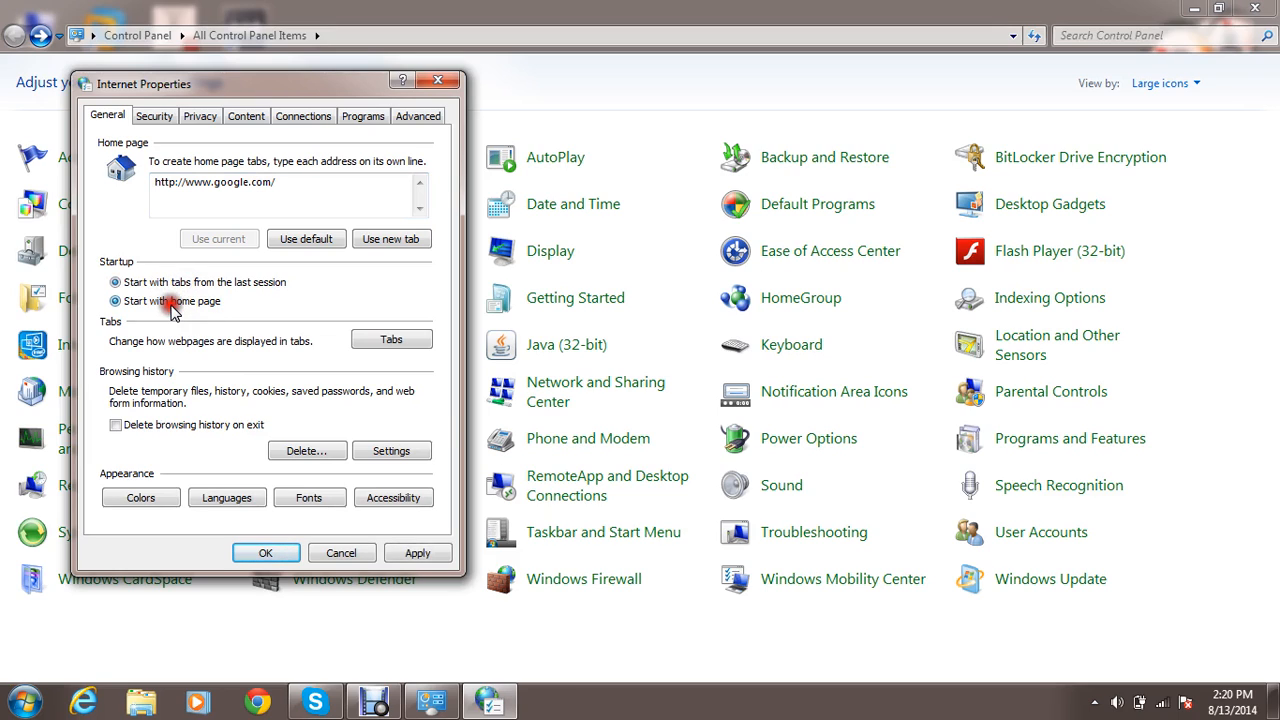
pyautogui.click(172, 310)
pyautogui.click(116, 426)
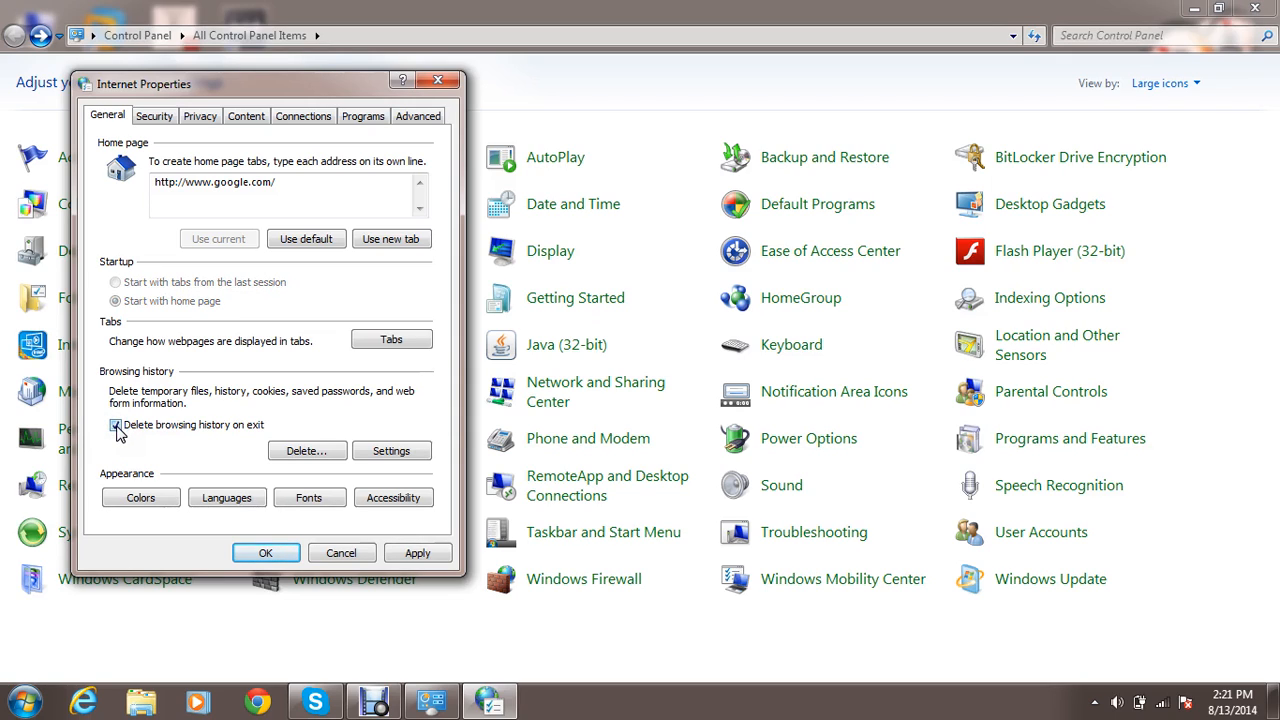
pyautogui.click(116, 427)
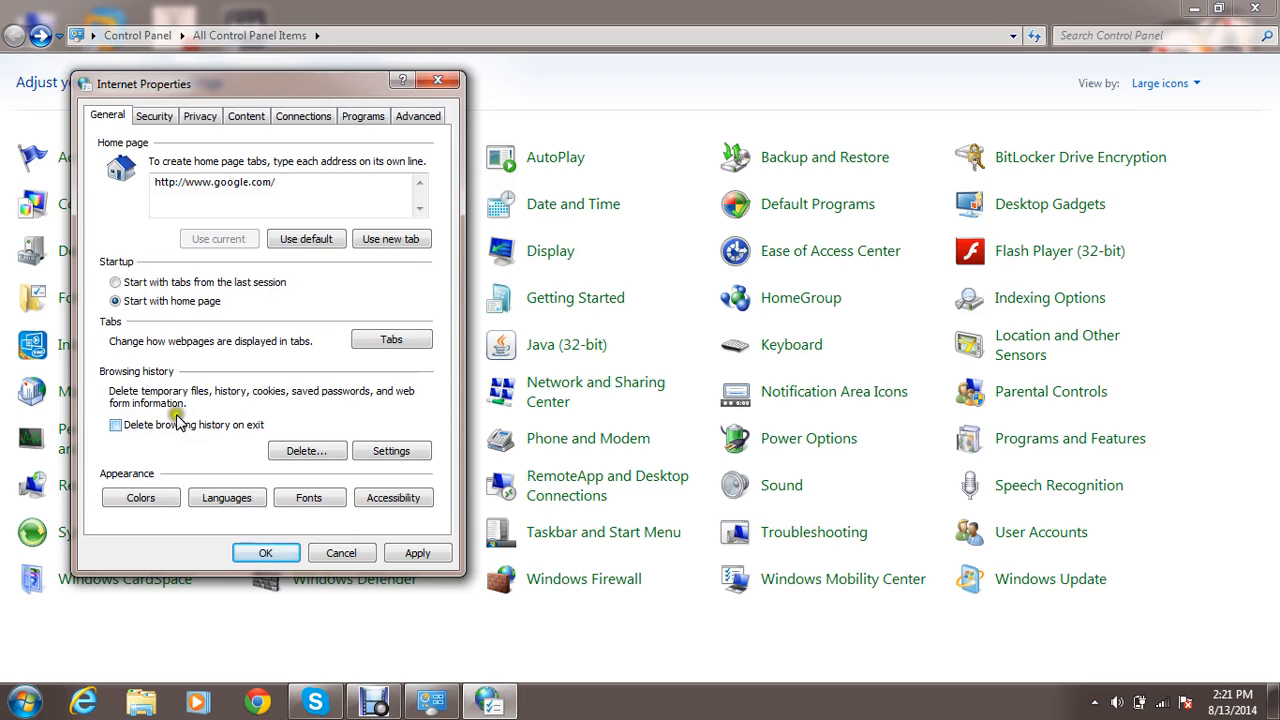
# View the Local intranet zone in the Security settings and open the website list of the Trusted sites zone.
pyautogui.click(157, 117)
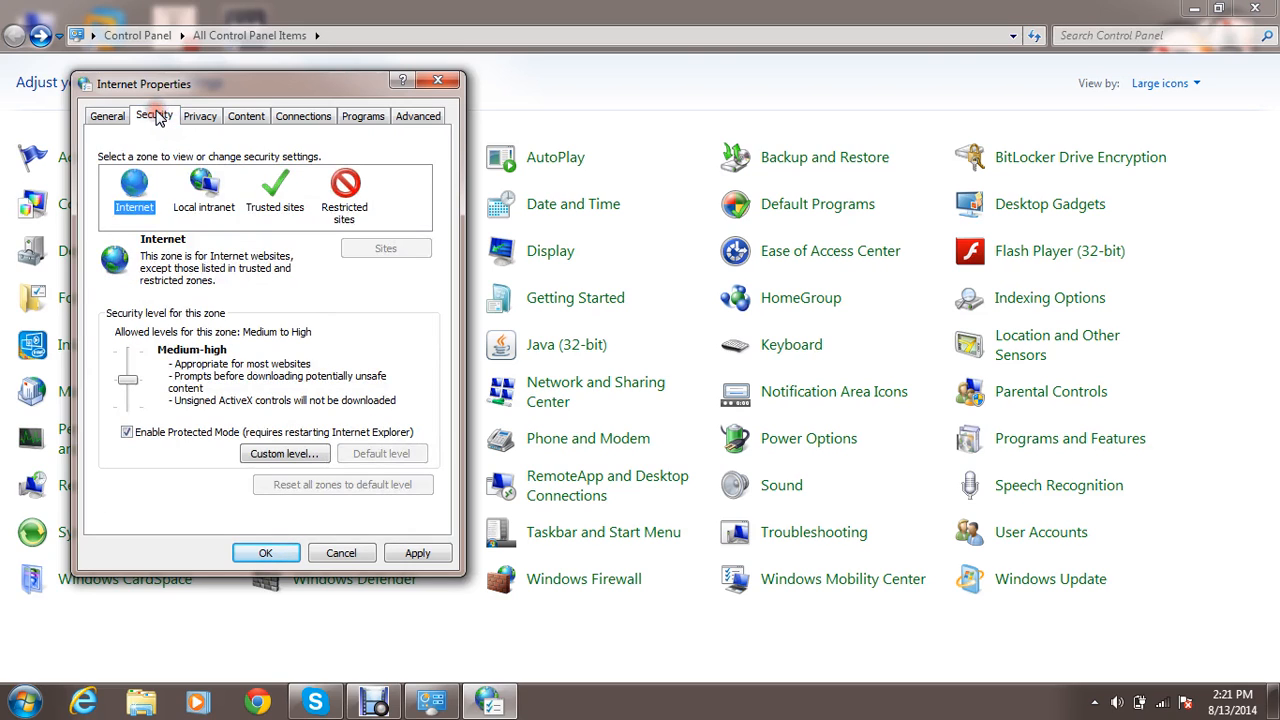
pyautogui.click(206, 204)
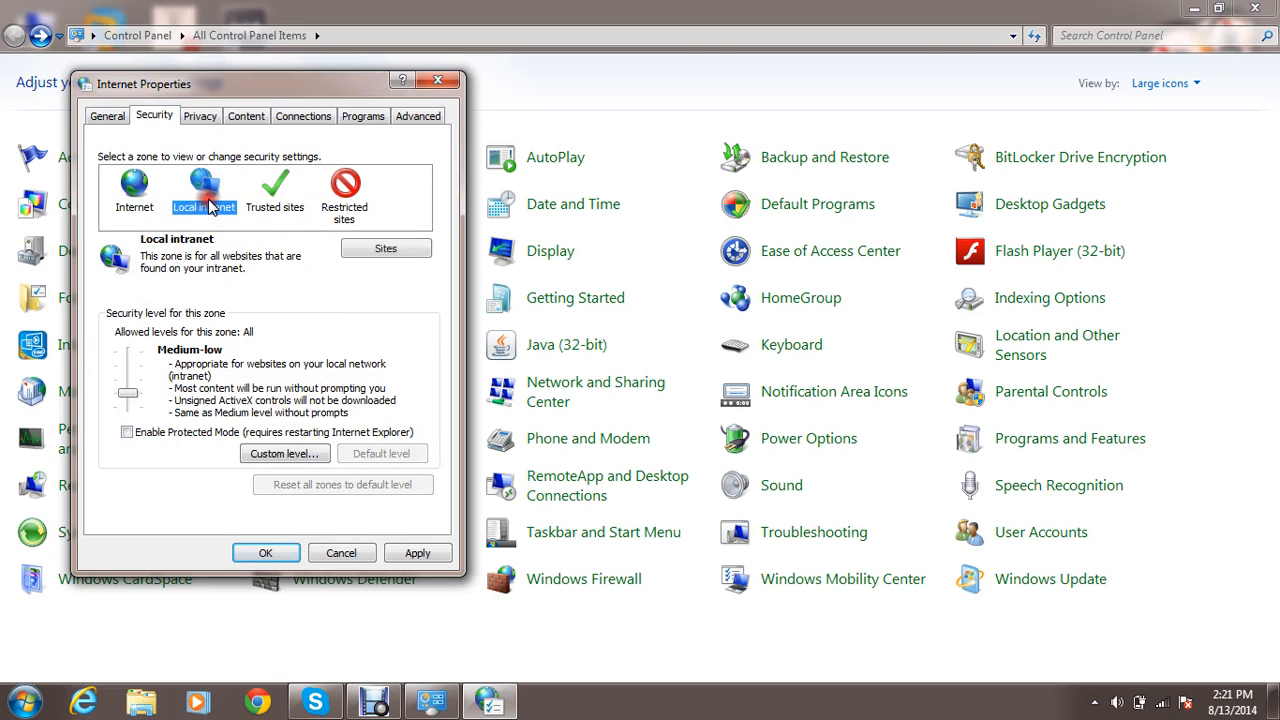
pyautogui.click(273, 198)
pyautogui.click(385, 248)
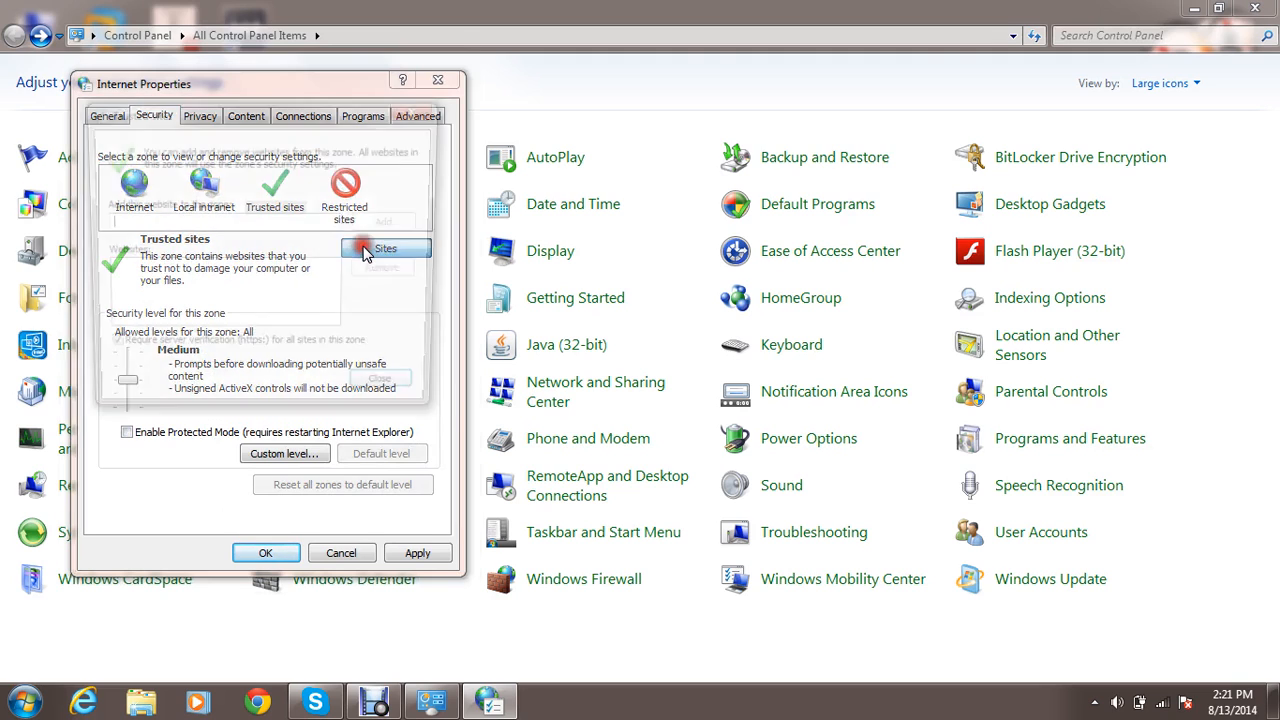
# Try to add the website "dvxdvxv" to the Trusted sites zone.
pyautogui.write('dvxdvxv')
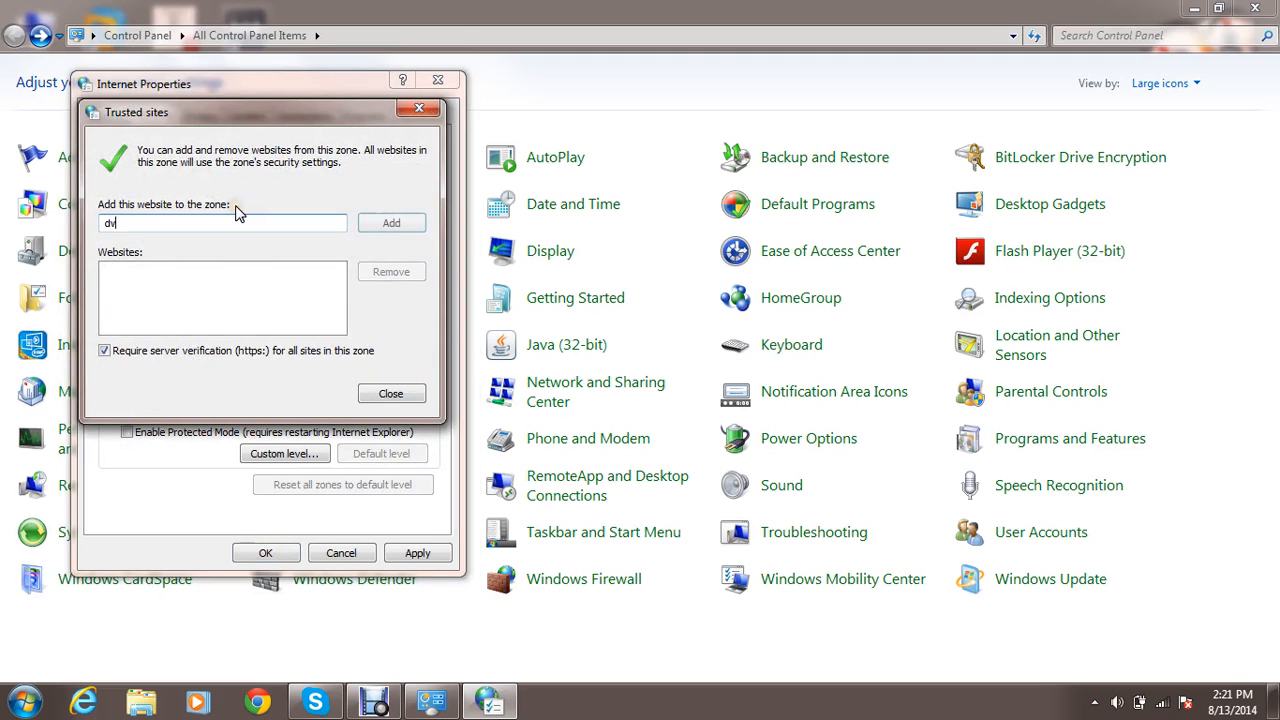
pyautogui.click(389, 220)
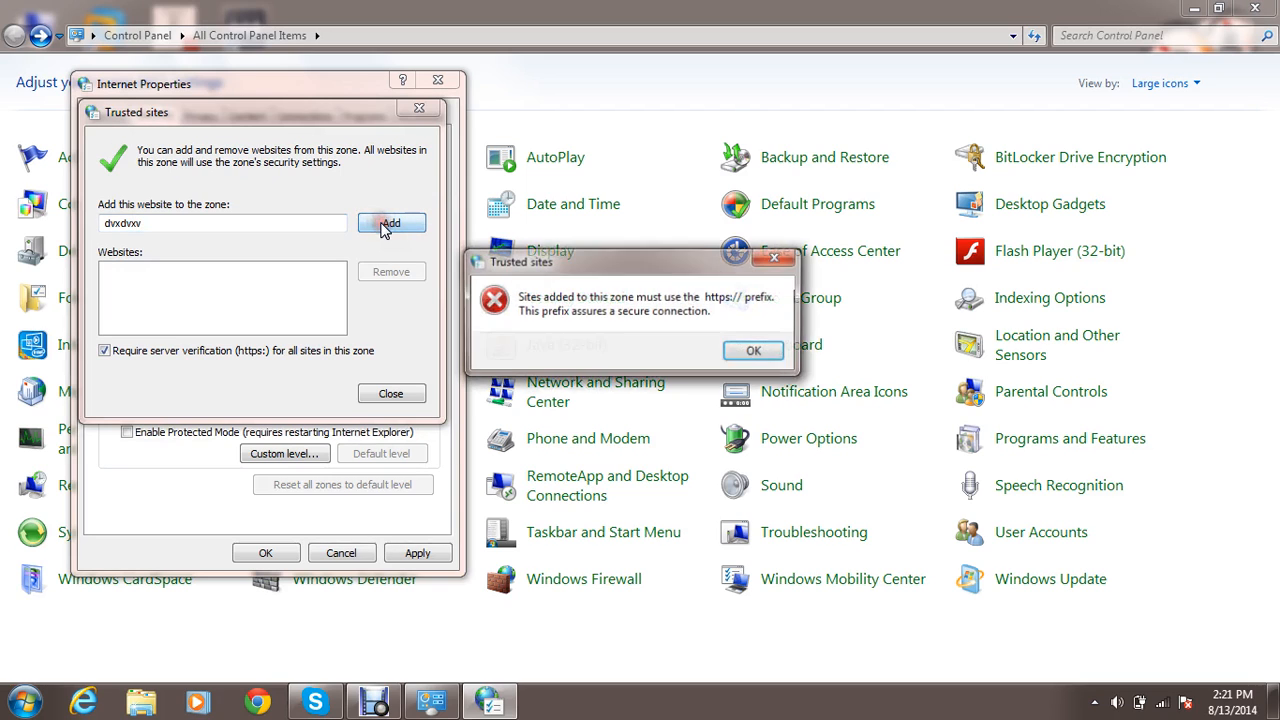
pyautogui.click(752, 352)
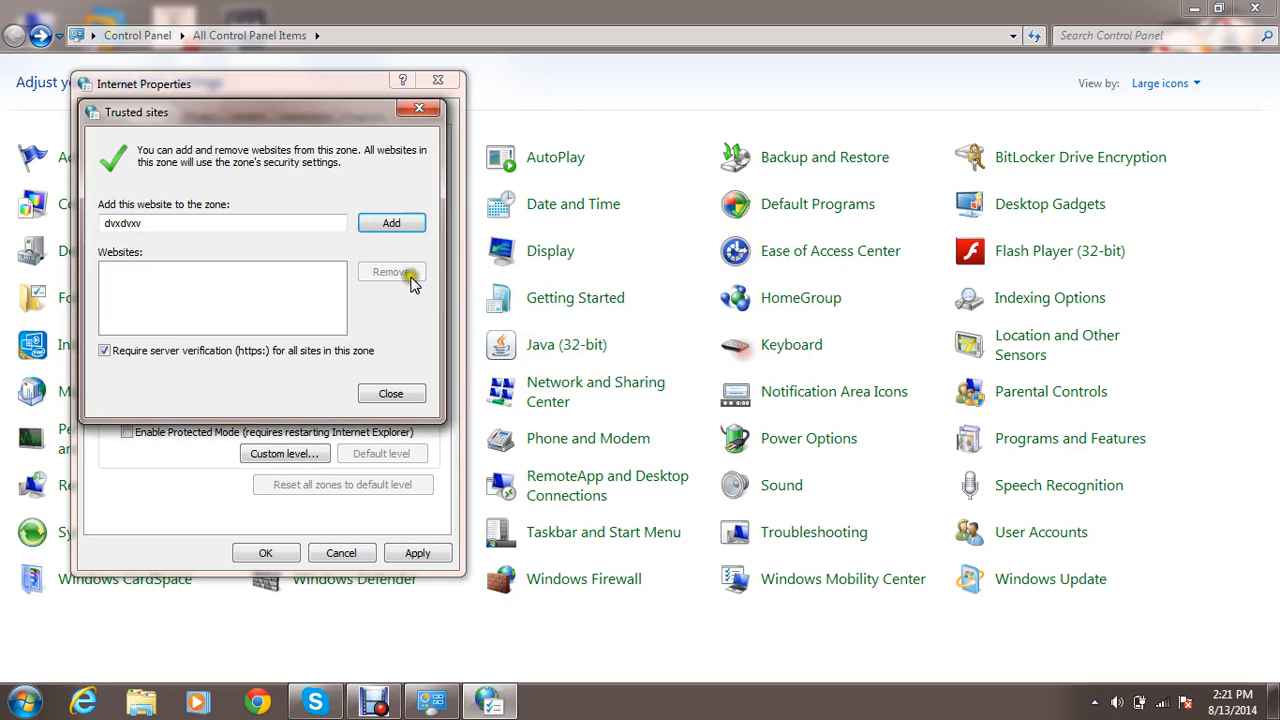
pyautogui.doubleClick(338, 224)
pyautogui.press('BackSpace')
pyautogui.write('www.twitter.com')
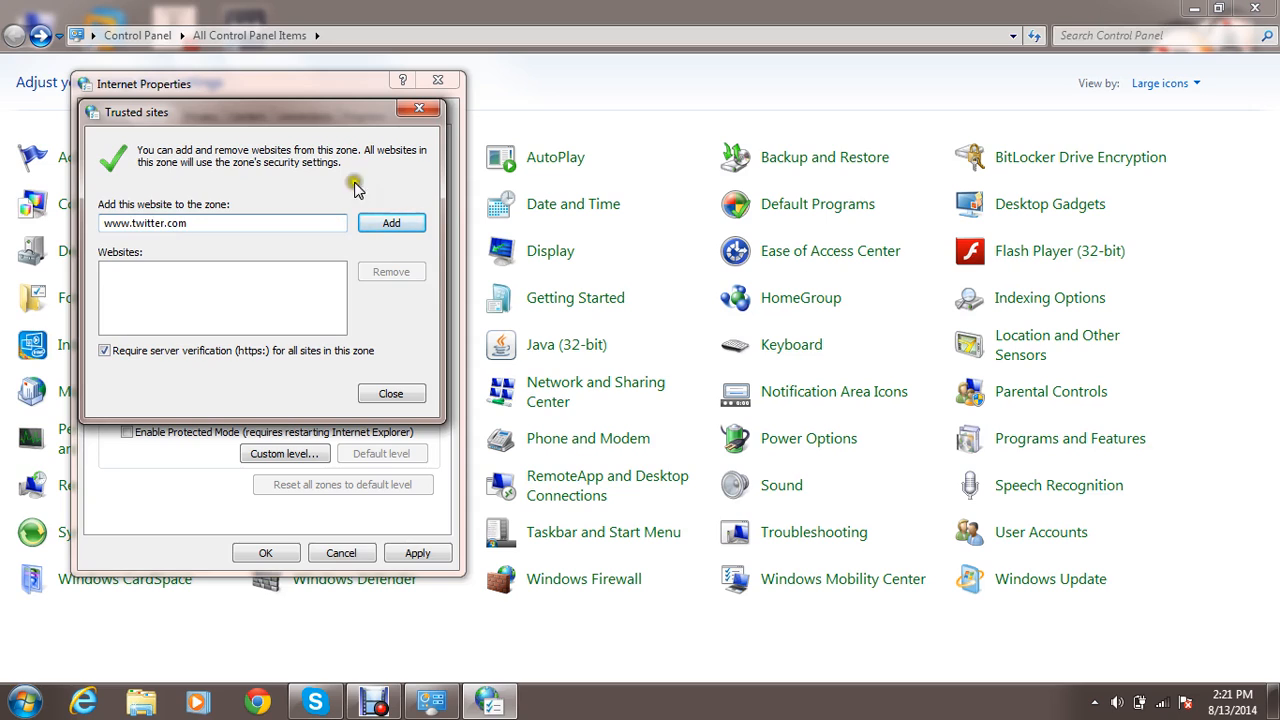
pyautogui.click(398, 234)
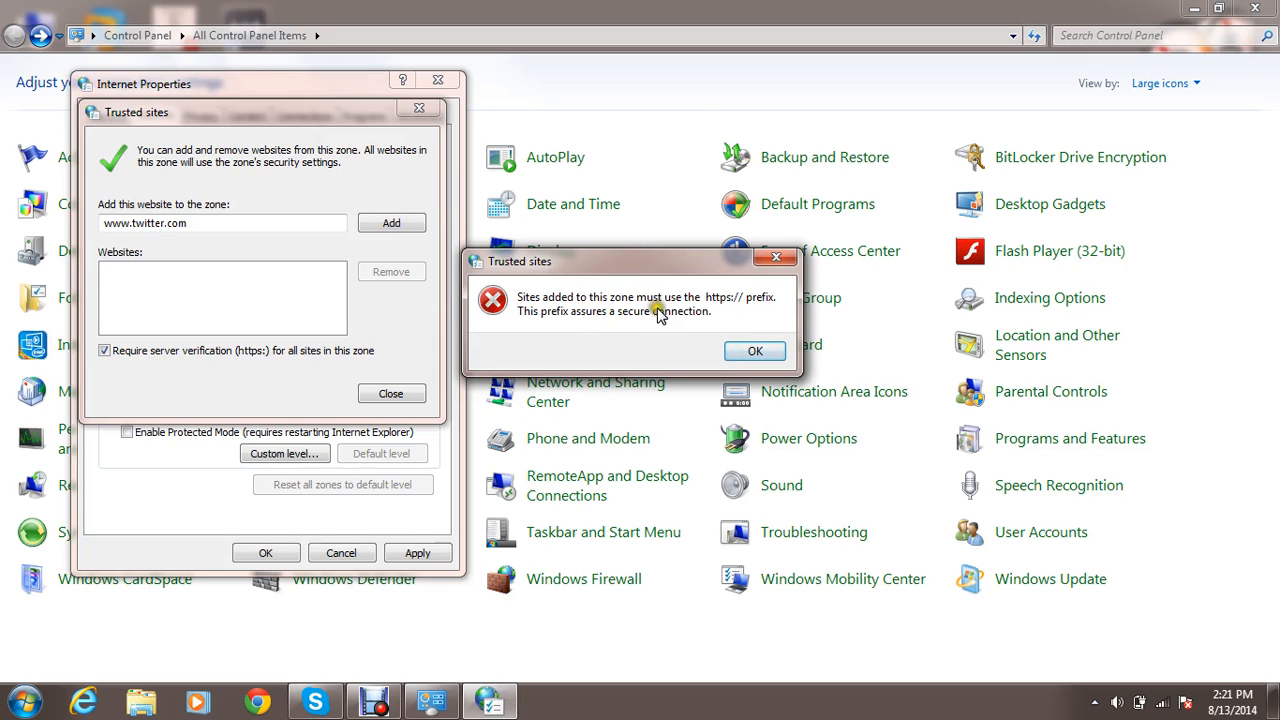
pyautogui.click(776, 257)
# Prefix the Twitter address with https:\\, add it to the Trusted sites zone, and close the list.
pyautogui.click(104, 223)
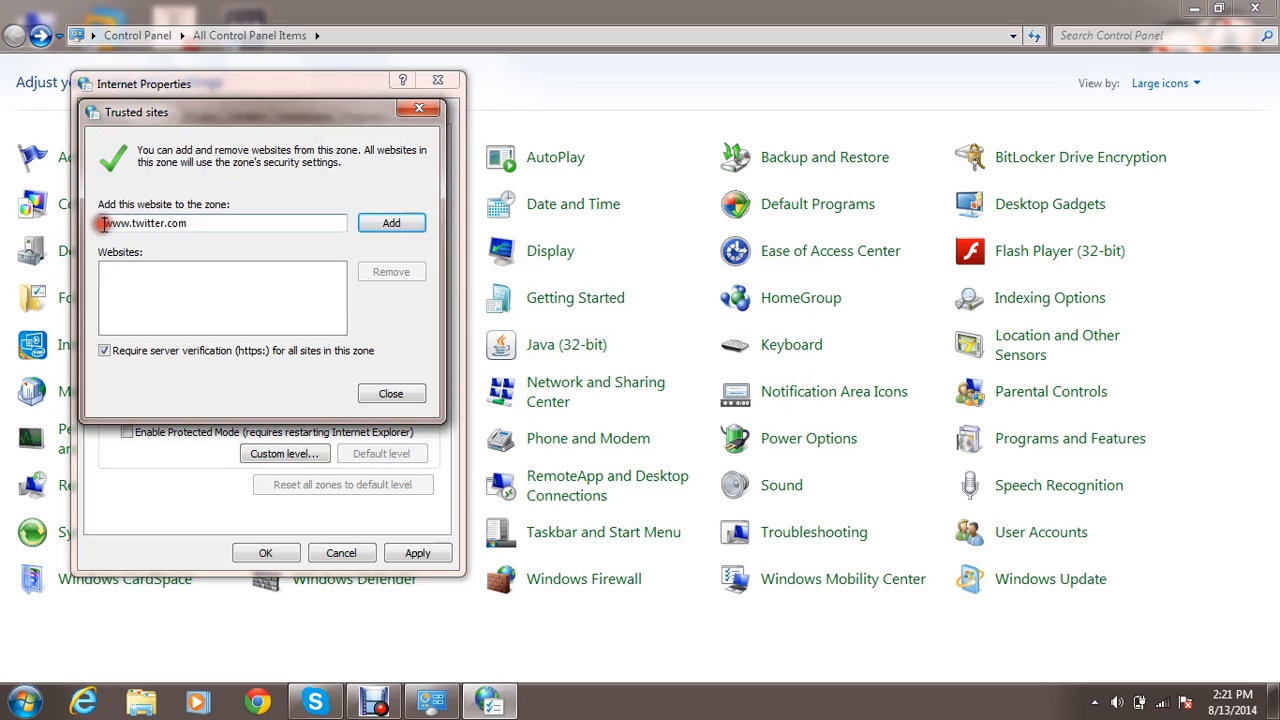
pyautogui.write('https:\\\\')
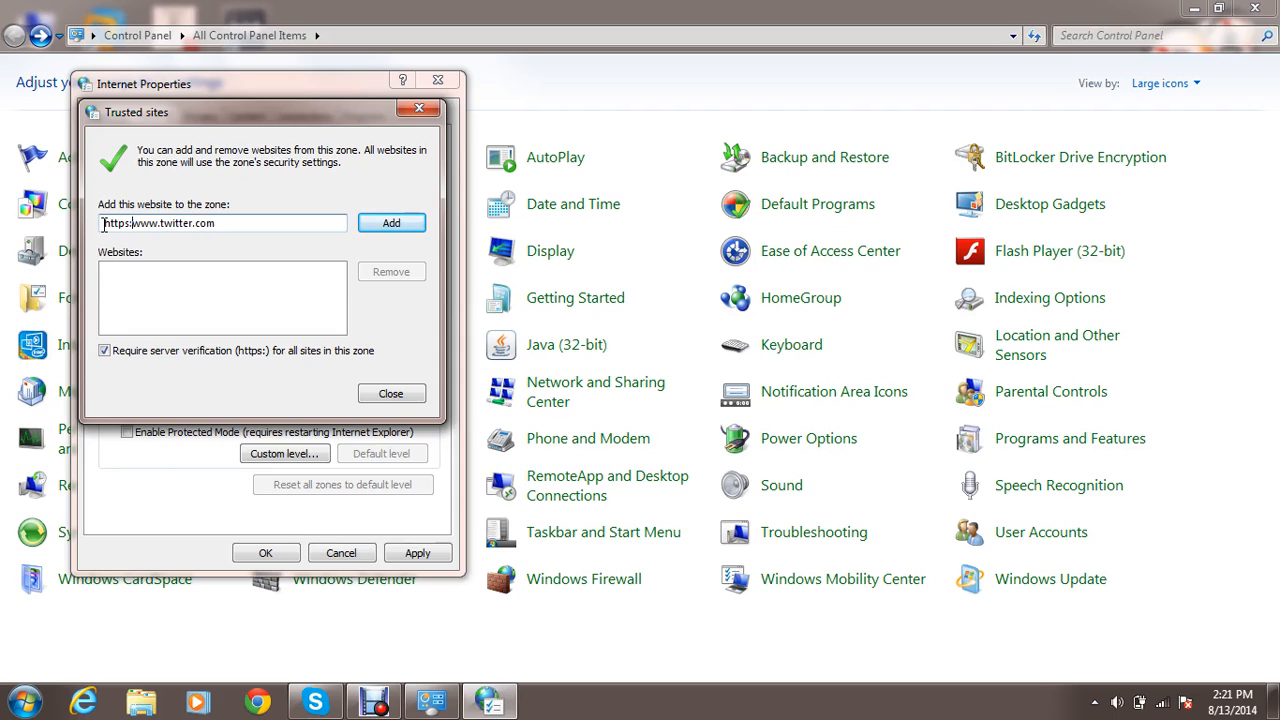
pyautogui.click(392, 225)
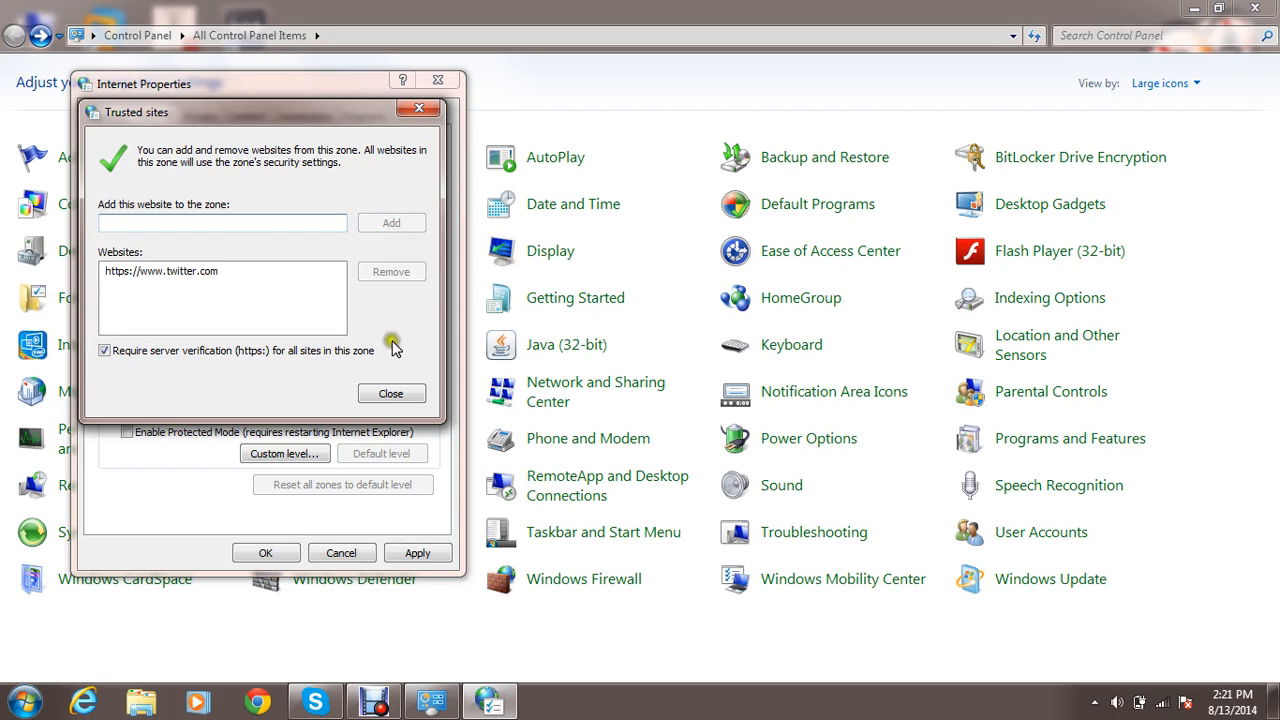
pyautogui.click(416, 390)
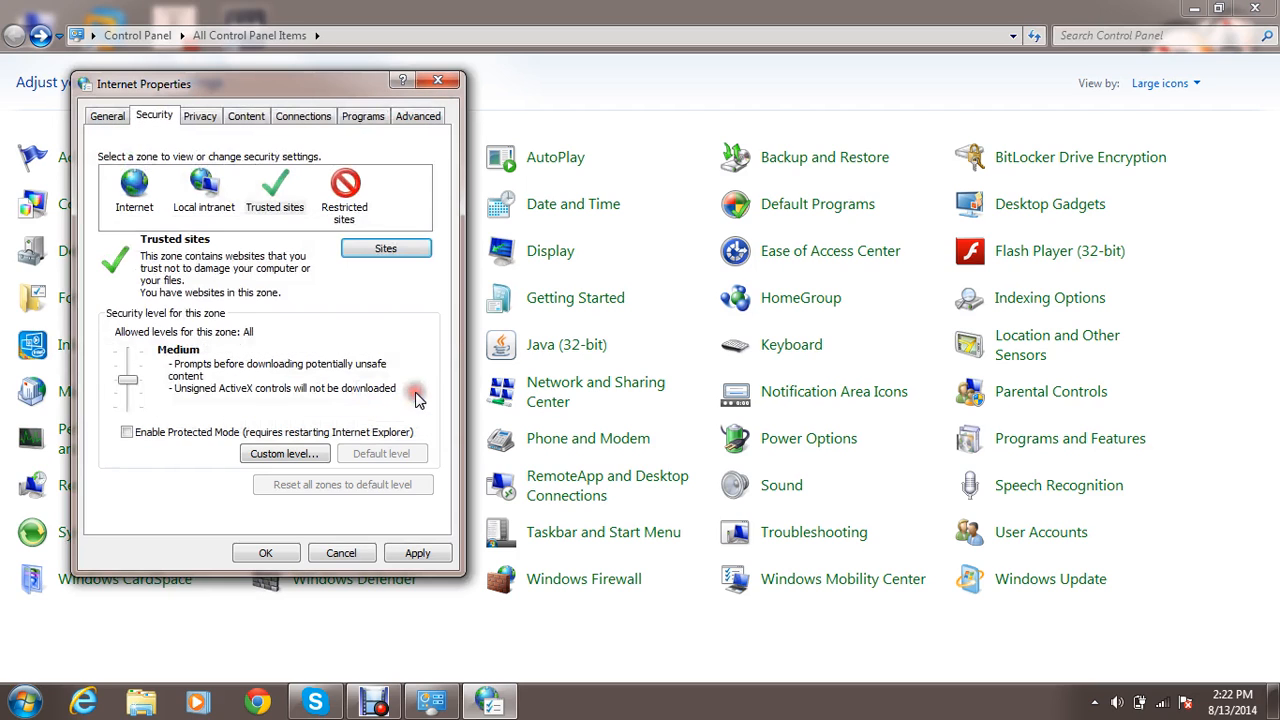
pyautogui.click(366, 215)
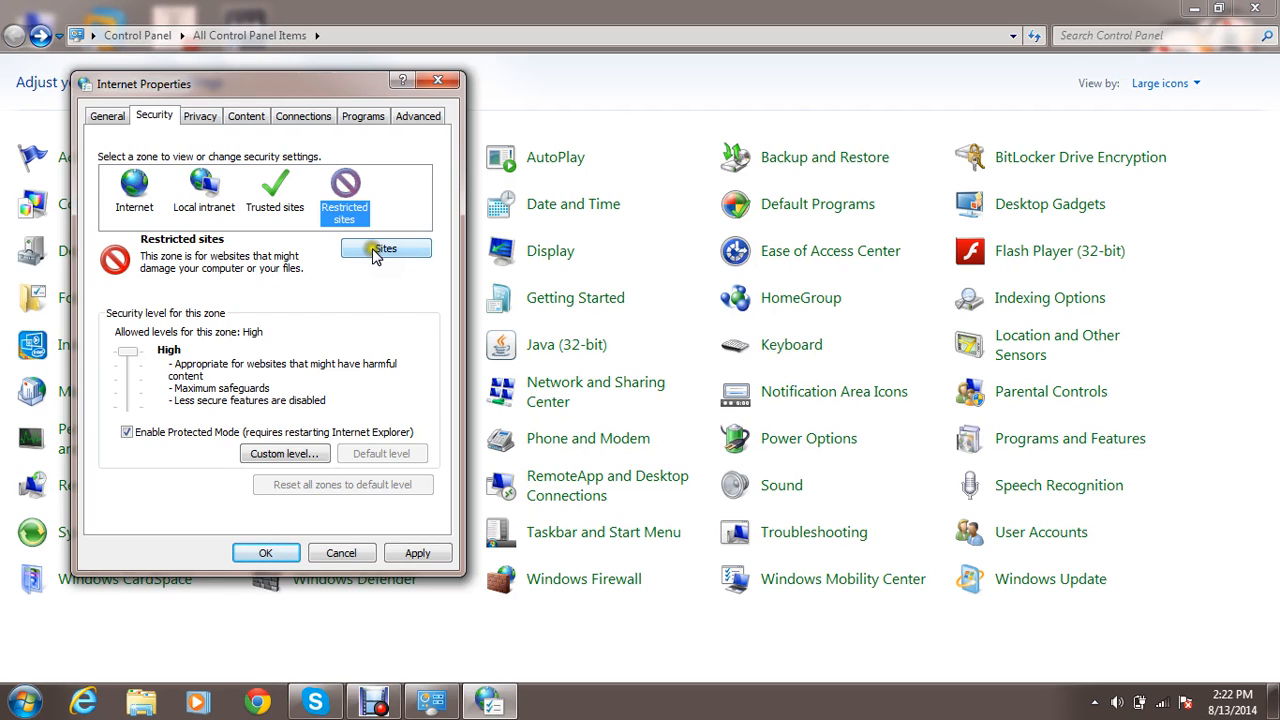
pyautogui.click(376, 251)
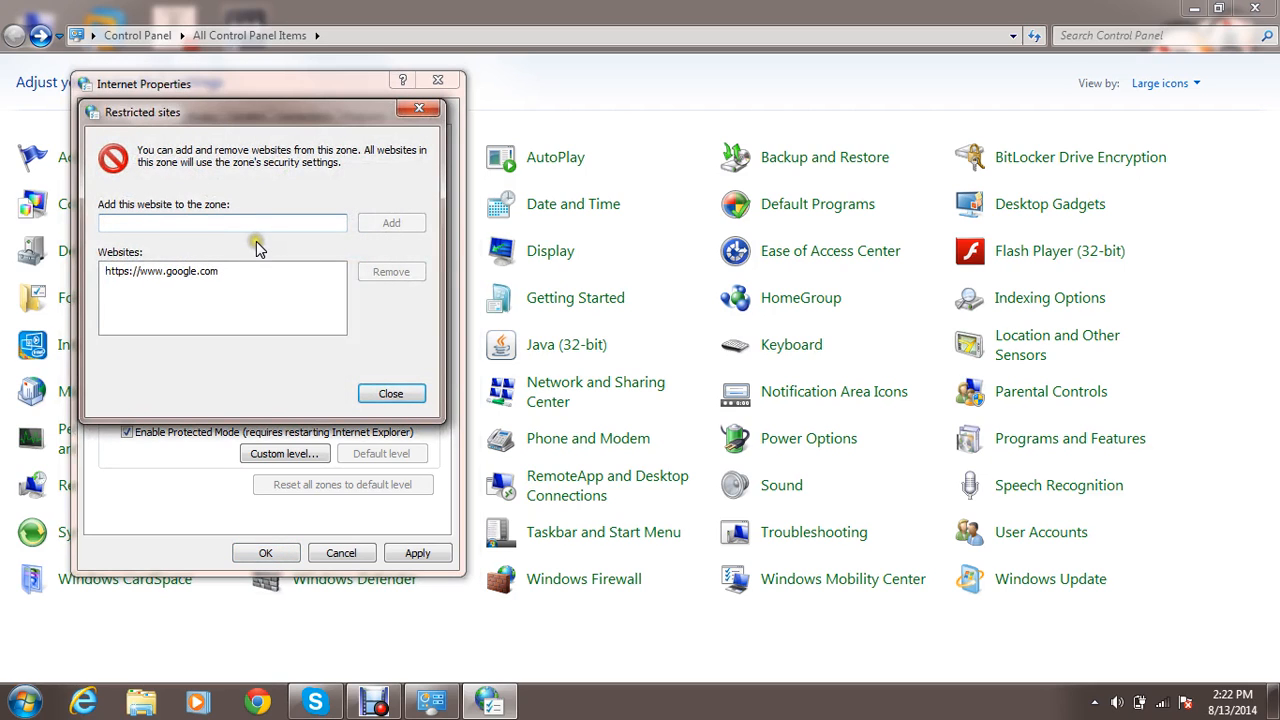
pyautogui.write('ww')
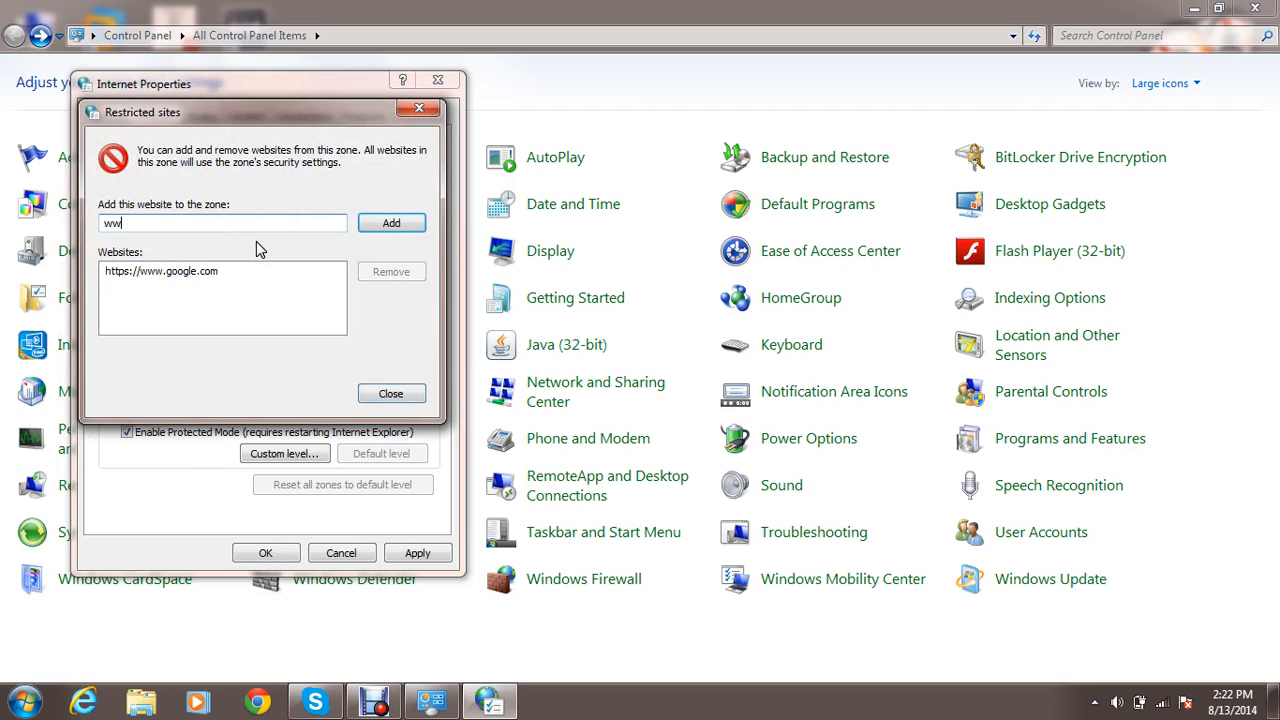
pyautogui.write('w.redtu')
pyautogui.write('be.com')
pyautogui.click(412, 222)
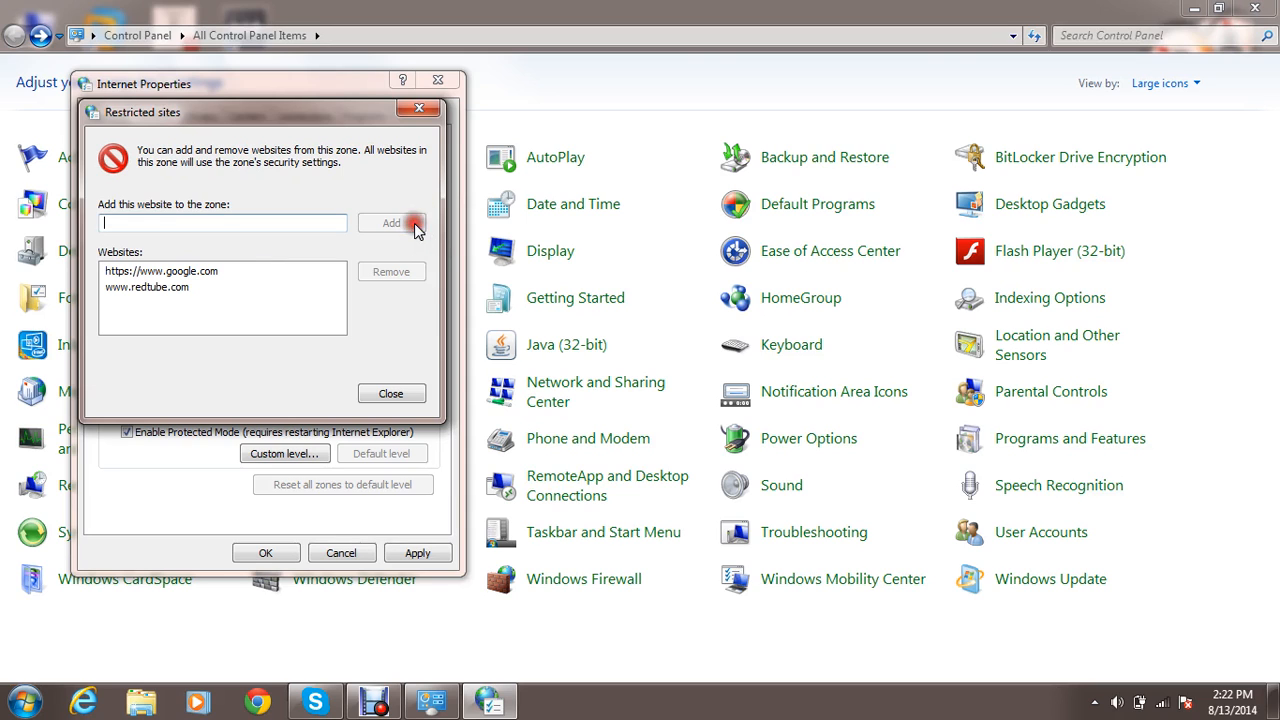
pyautogui.click(390, 394)
pyautogui.click(266, 553)
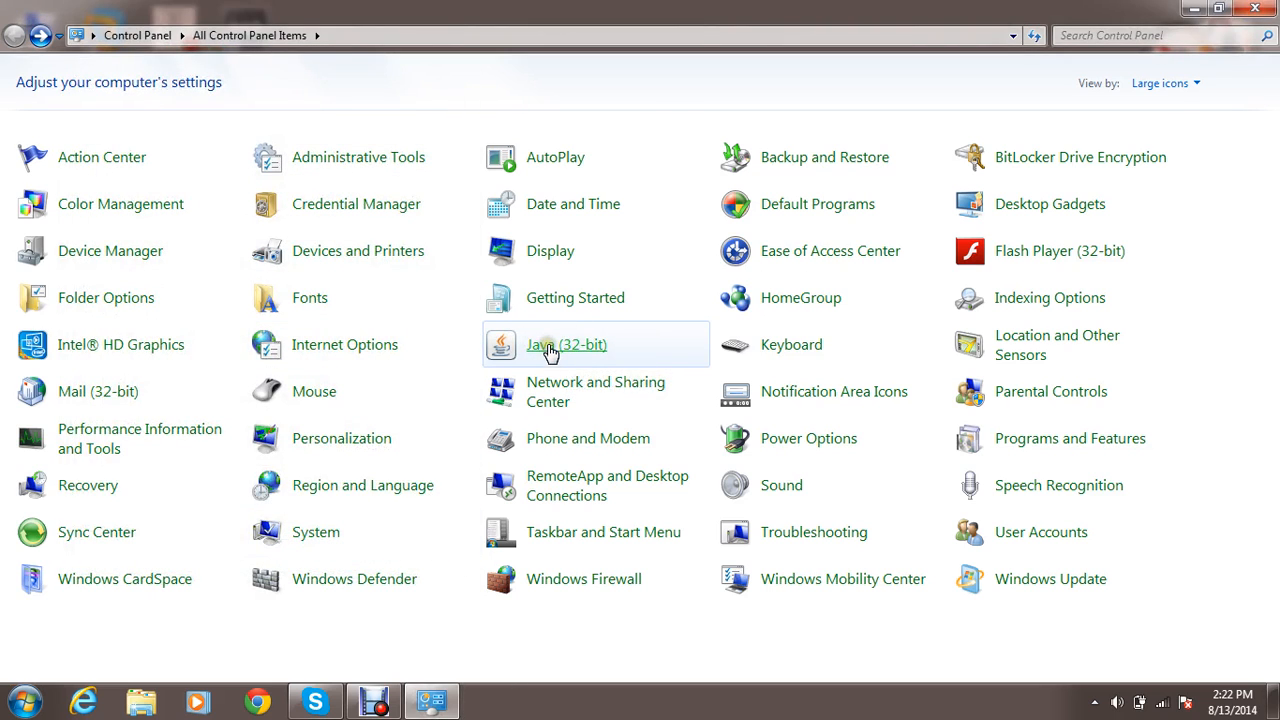
# View the Speed and Hardware settings in Keyboard Properties and close the dialog.
pyautogui.click(777, 350)
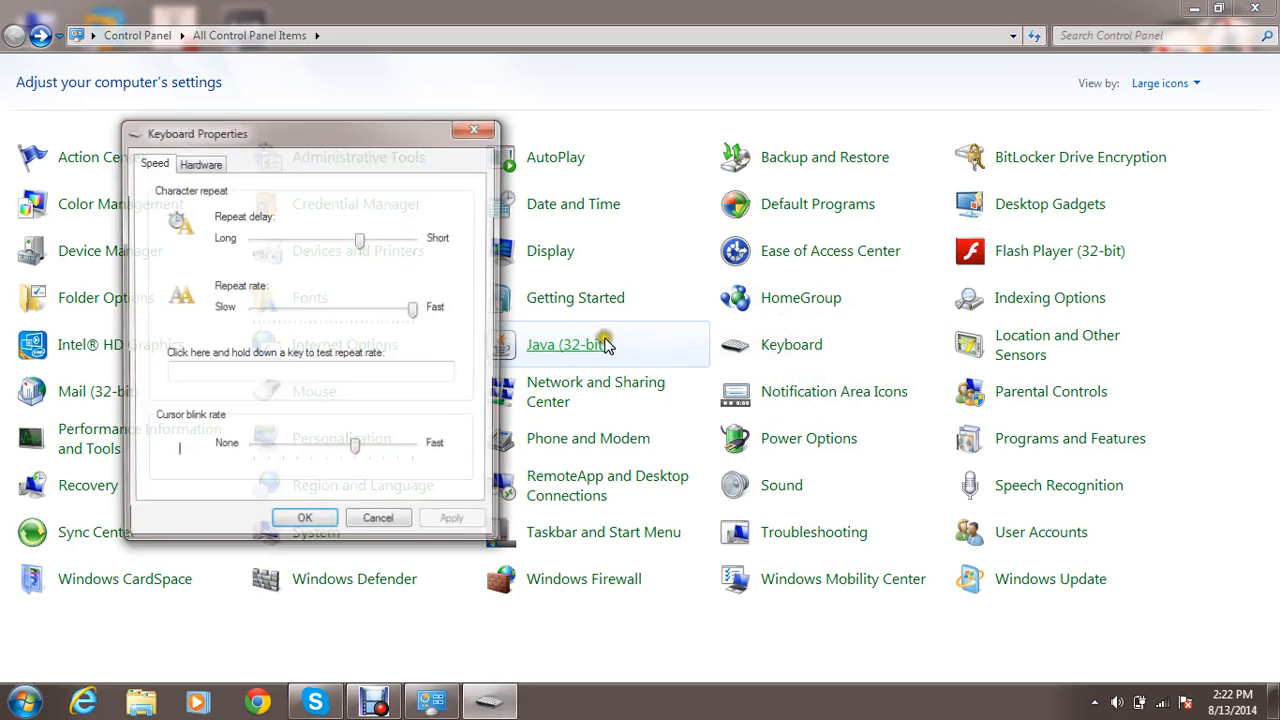
pyautogui.click(190, 164)
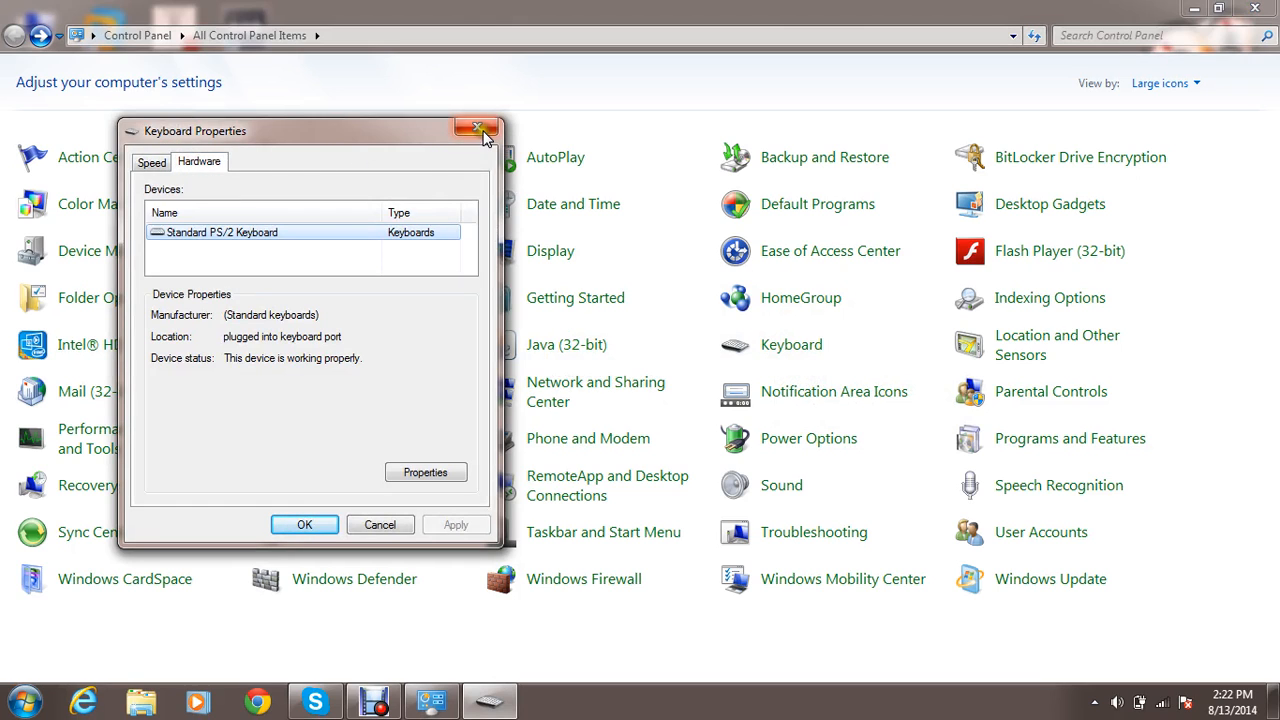
pyautogui.click(480, 132)
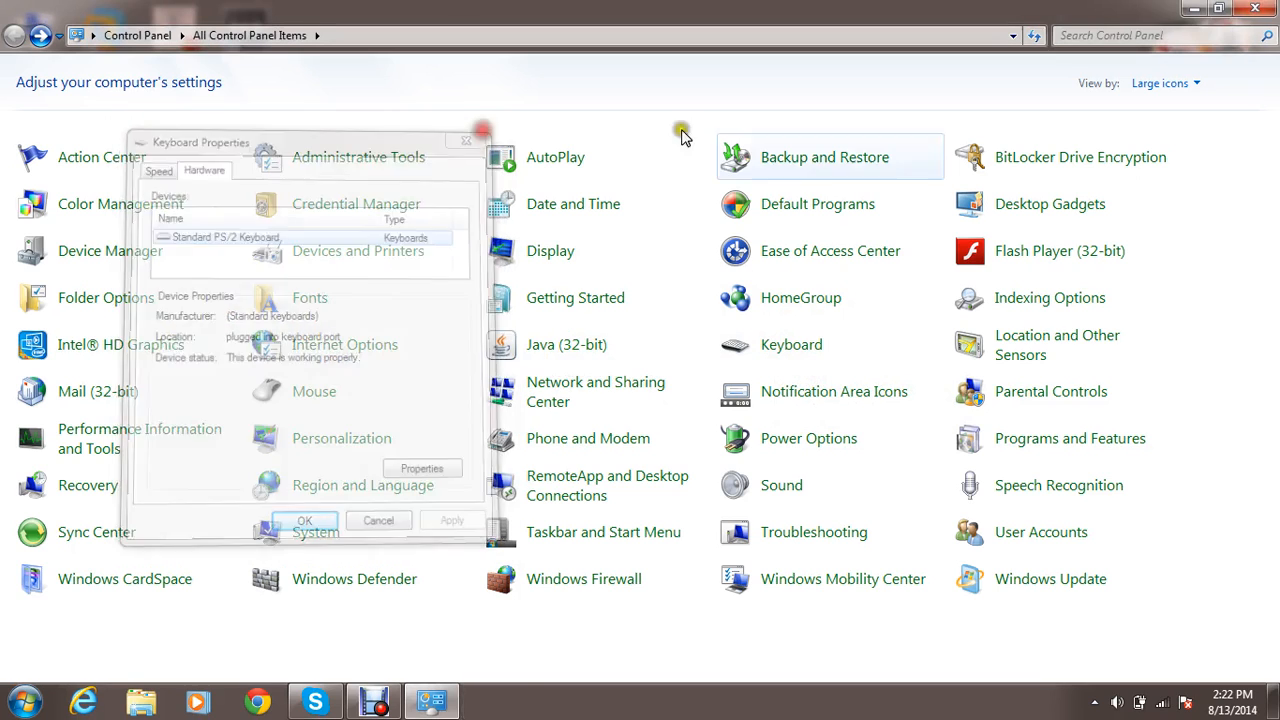
# View Location and Other Sensors and the Outlook Mail Setup, returning to the Control Panel items after each.
pyautogui.click(1028, 357)
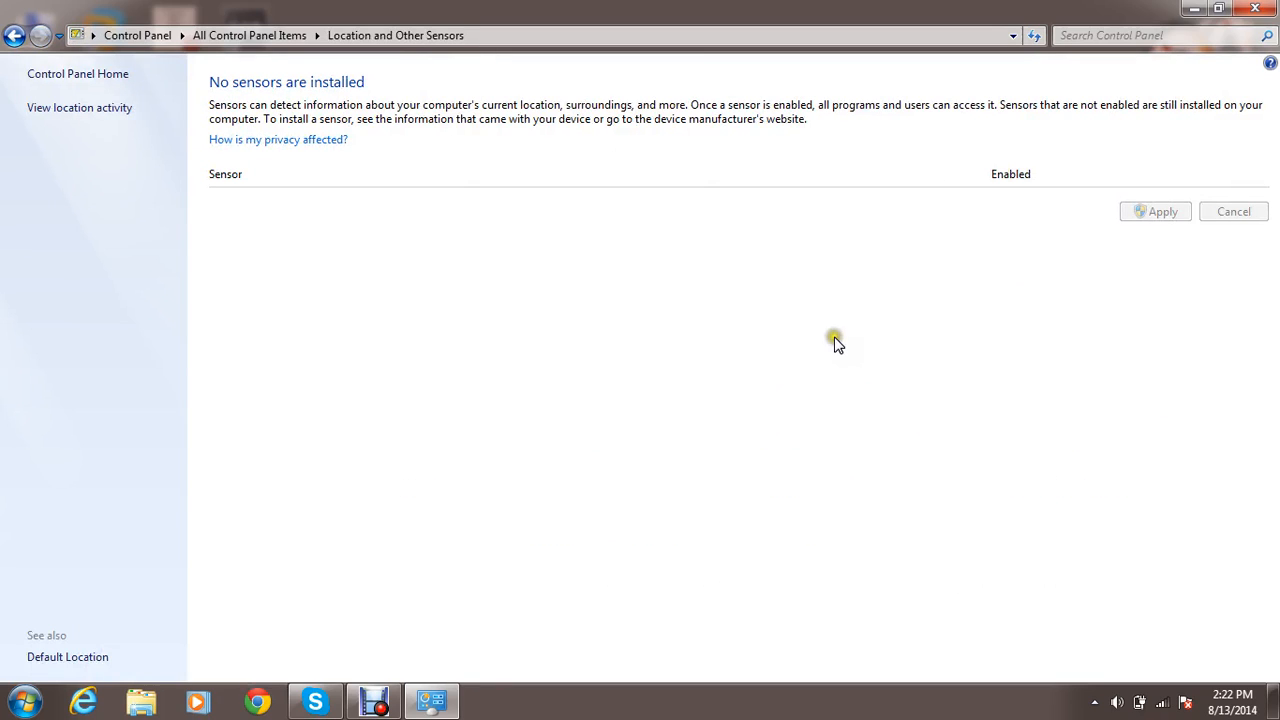
pyautogui.hotkey('alt', 'Left')
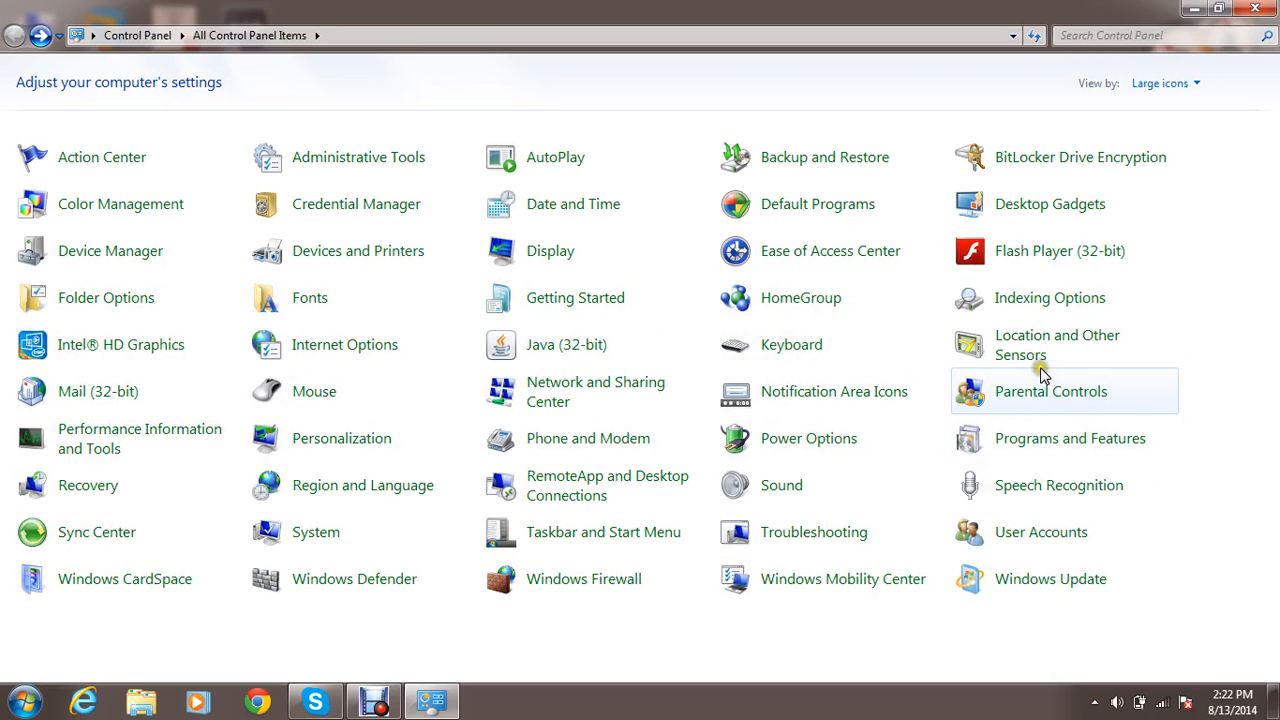
pyautogui.click(127, 397)
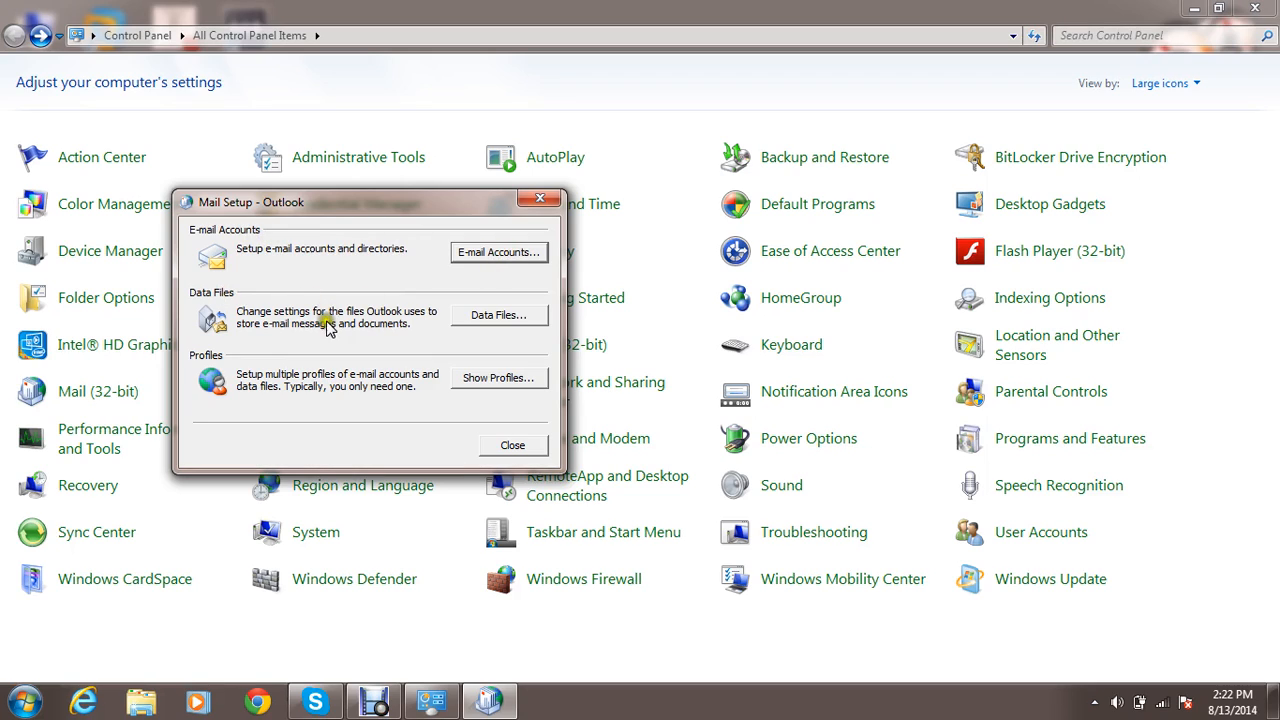
pyautogui.click(510, 444)
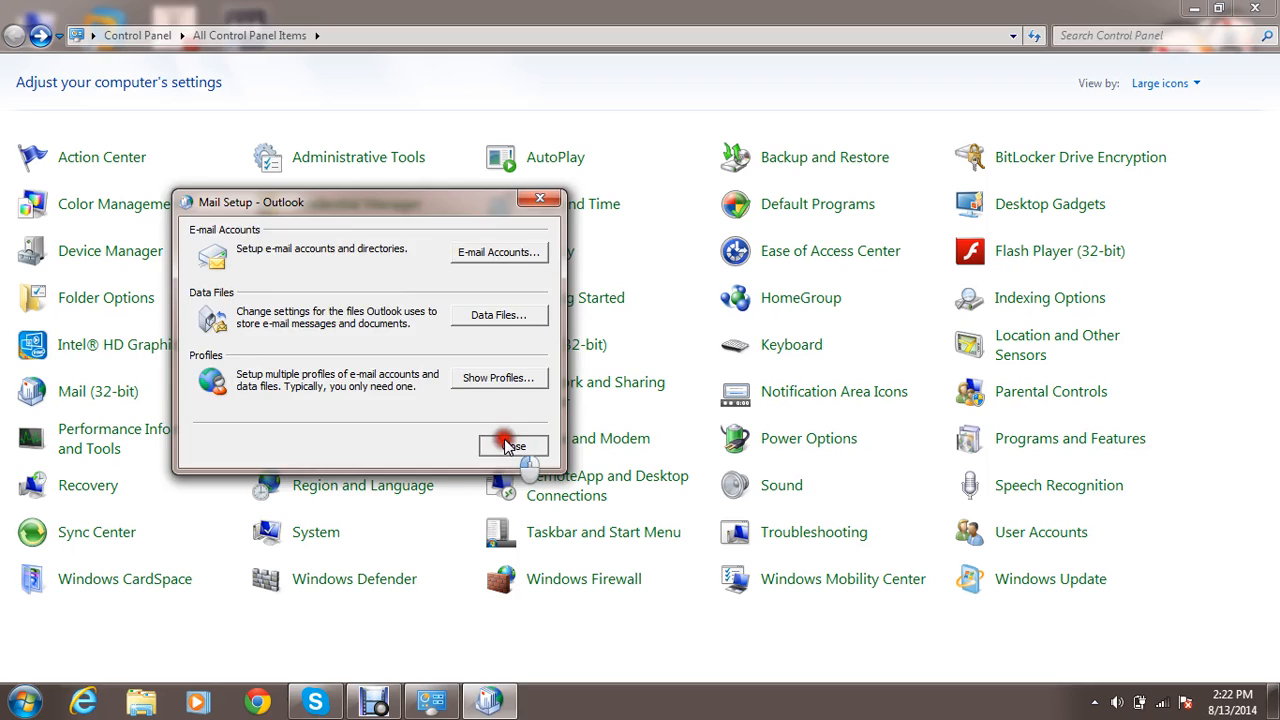
# View the Buttons, Pointers, Pointer Options and Hardware settings in Mouse Properties and close the dialog.
pyautogui.click(322, 393)
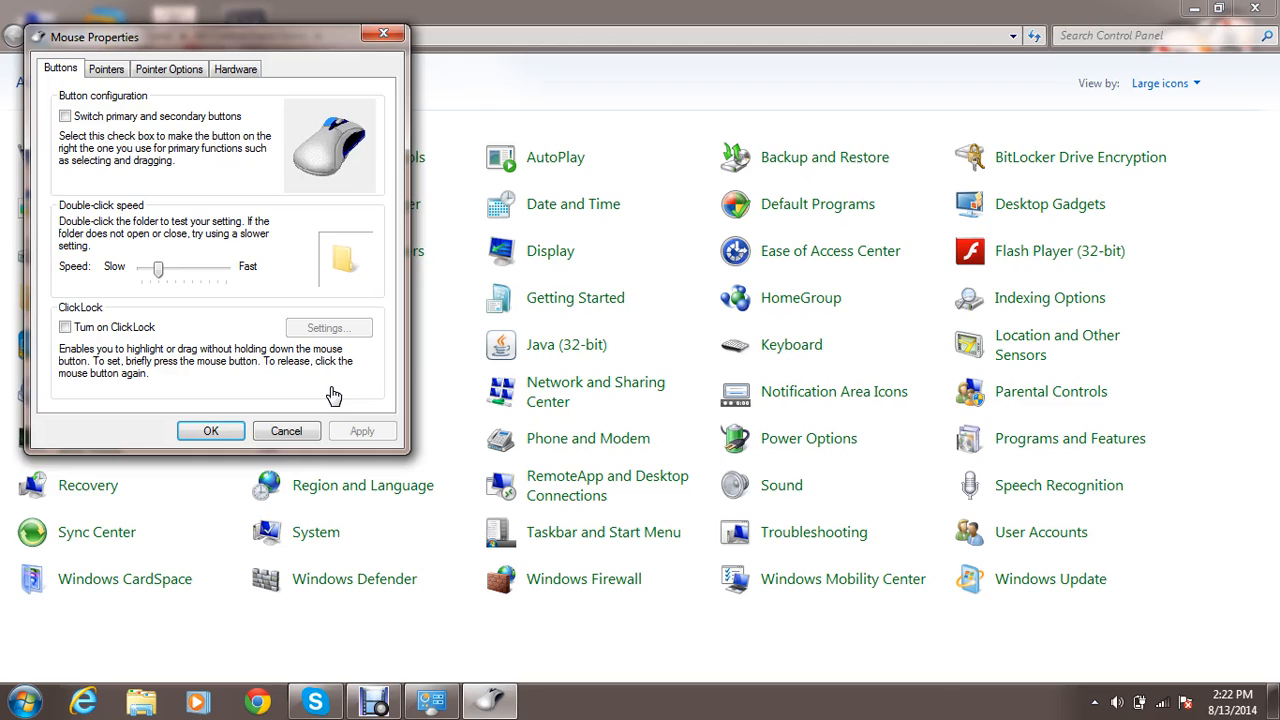
pyautogui.click(108, 70)
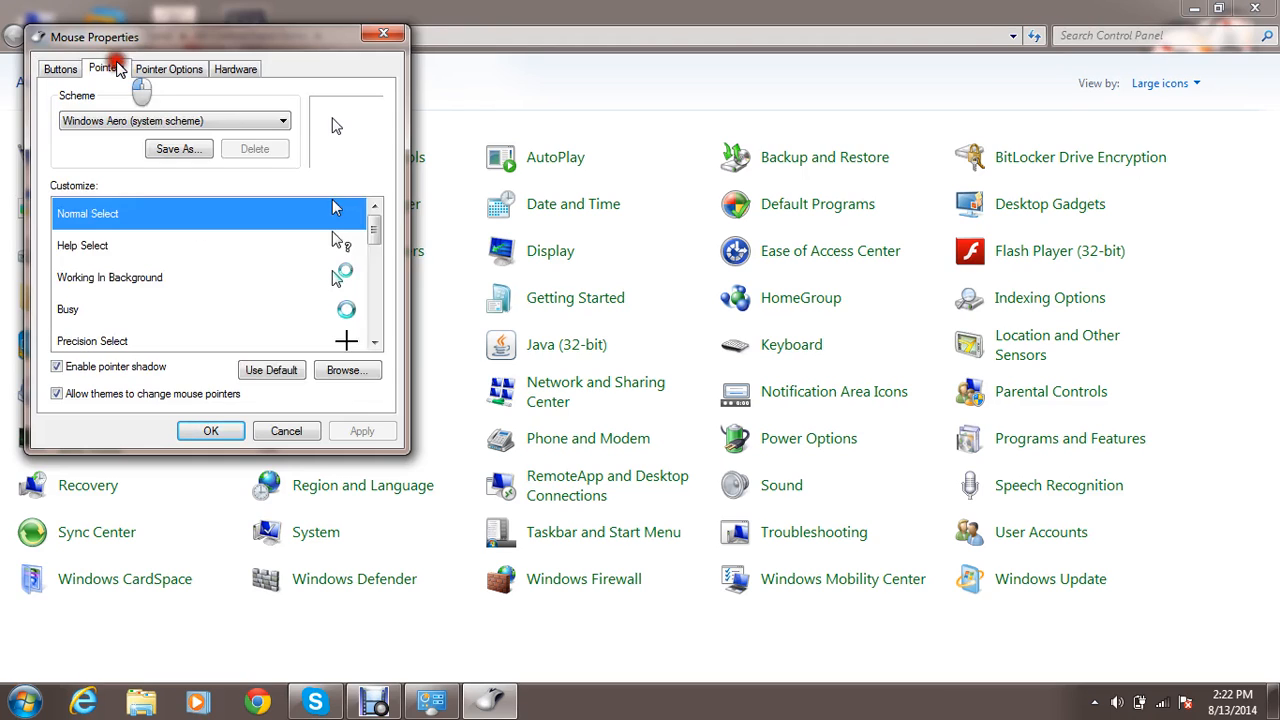
pyautogui.click(172, 70)
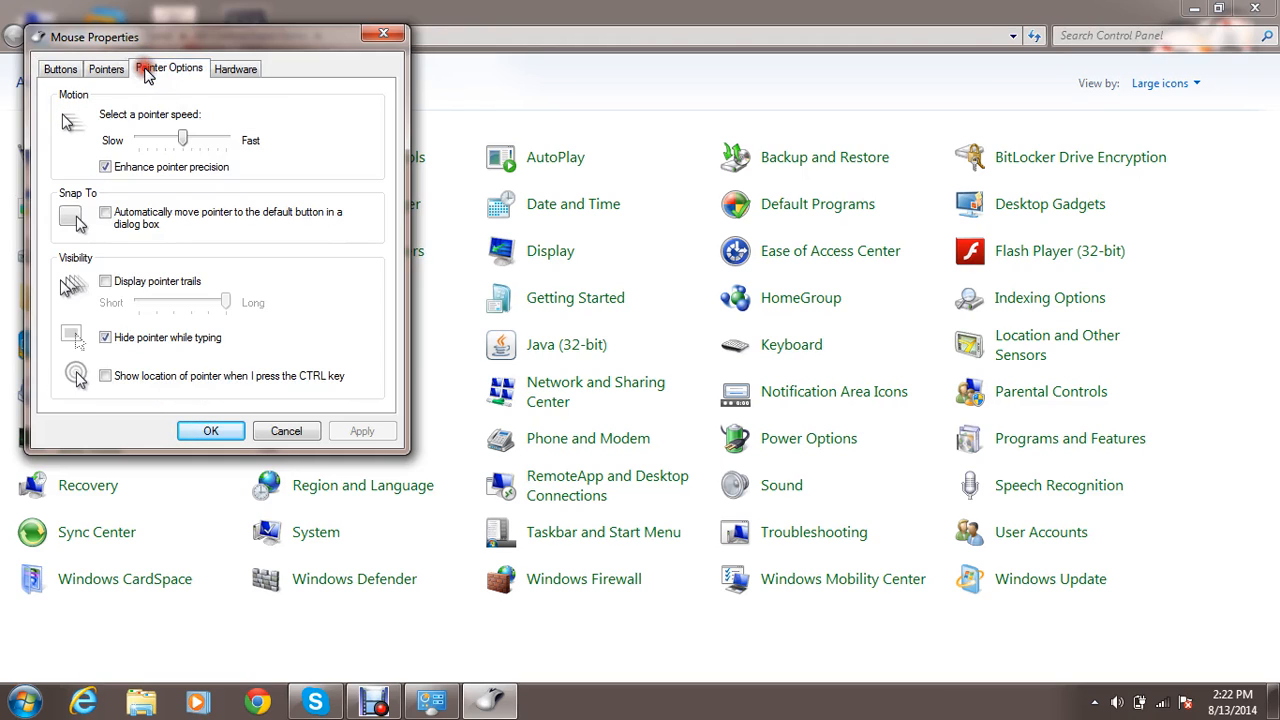
pyautogui.click(236, 69)
pyautogui.click(383, 33)
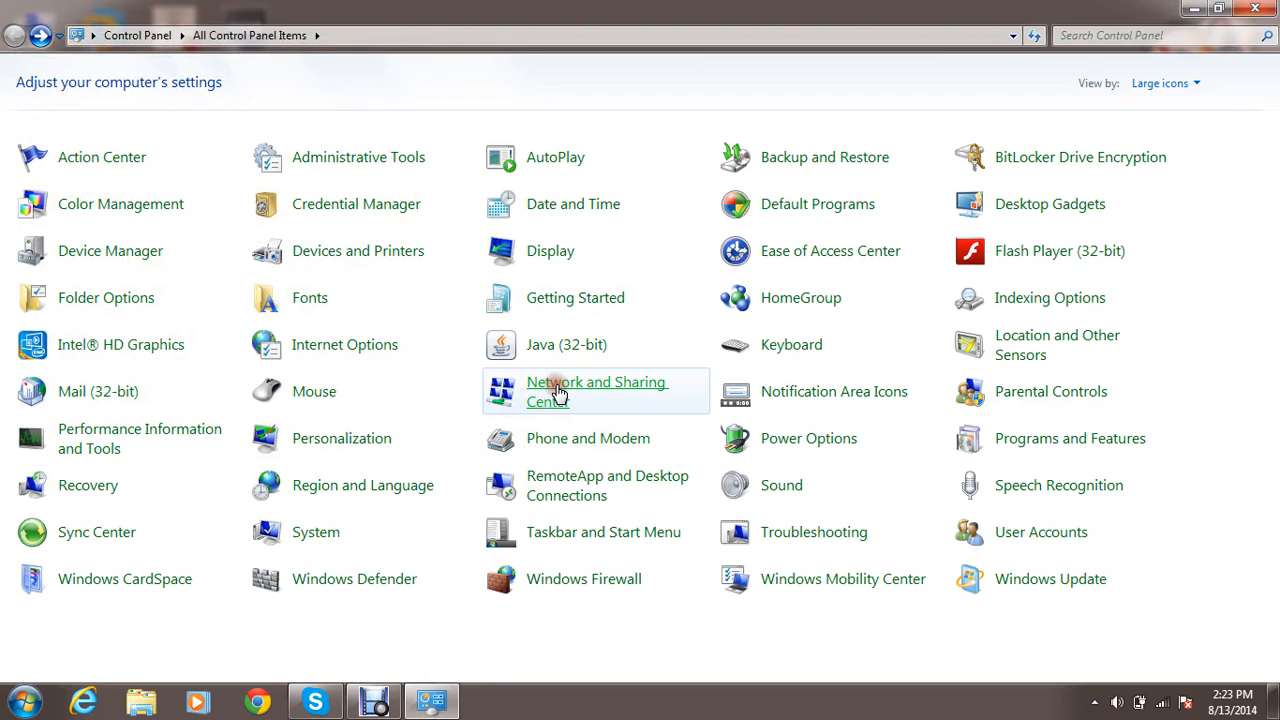
# View the Local Area Connection's TCP/IPv4 properties from Network and Sharing Center, dismiss the dialogs and return to the Control Panel items.
pyautogui.click(558, 394)
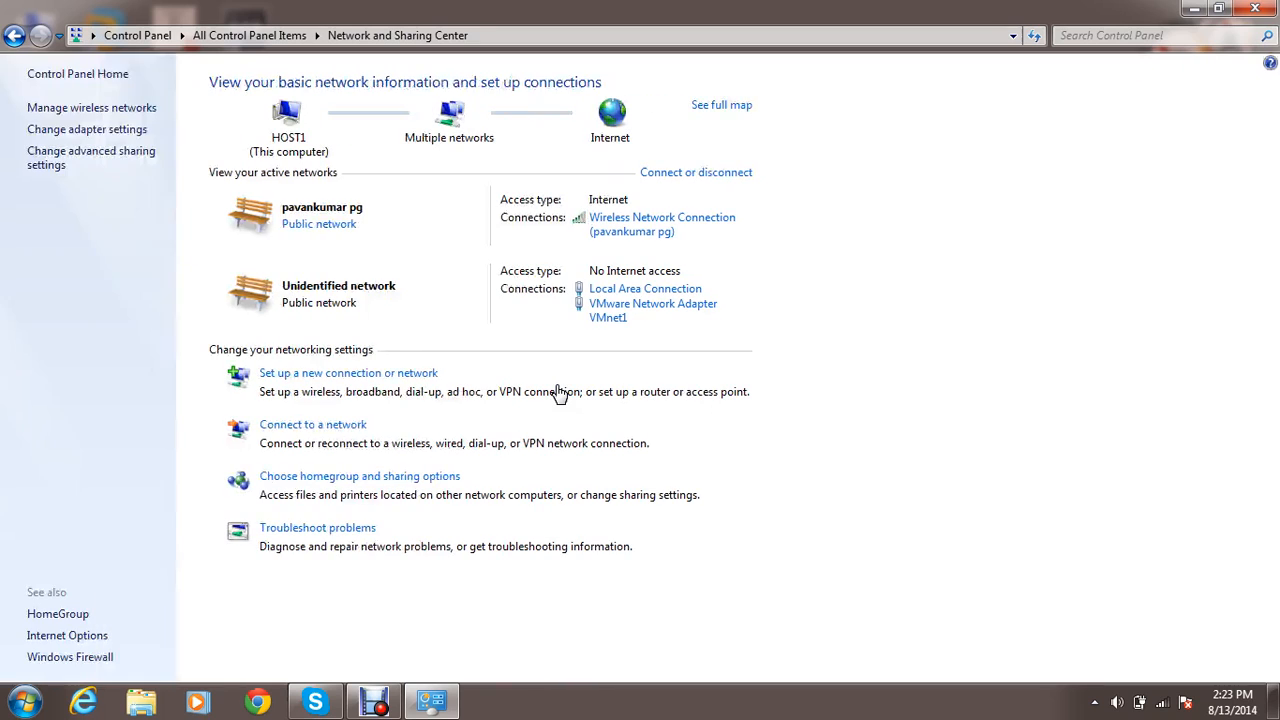
pyautogui.click(607, 290)
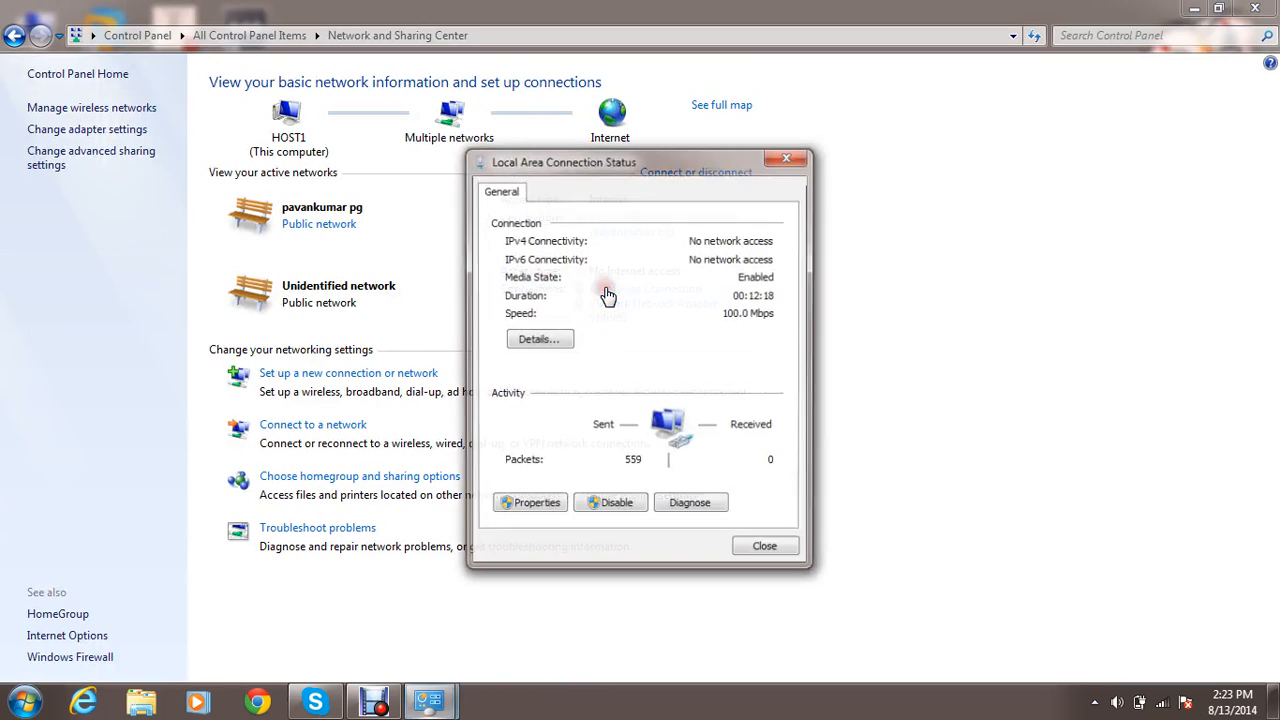
pyautogui.click(514, 507)
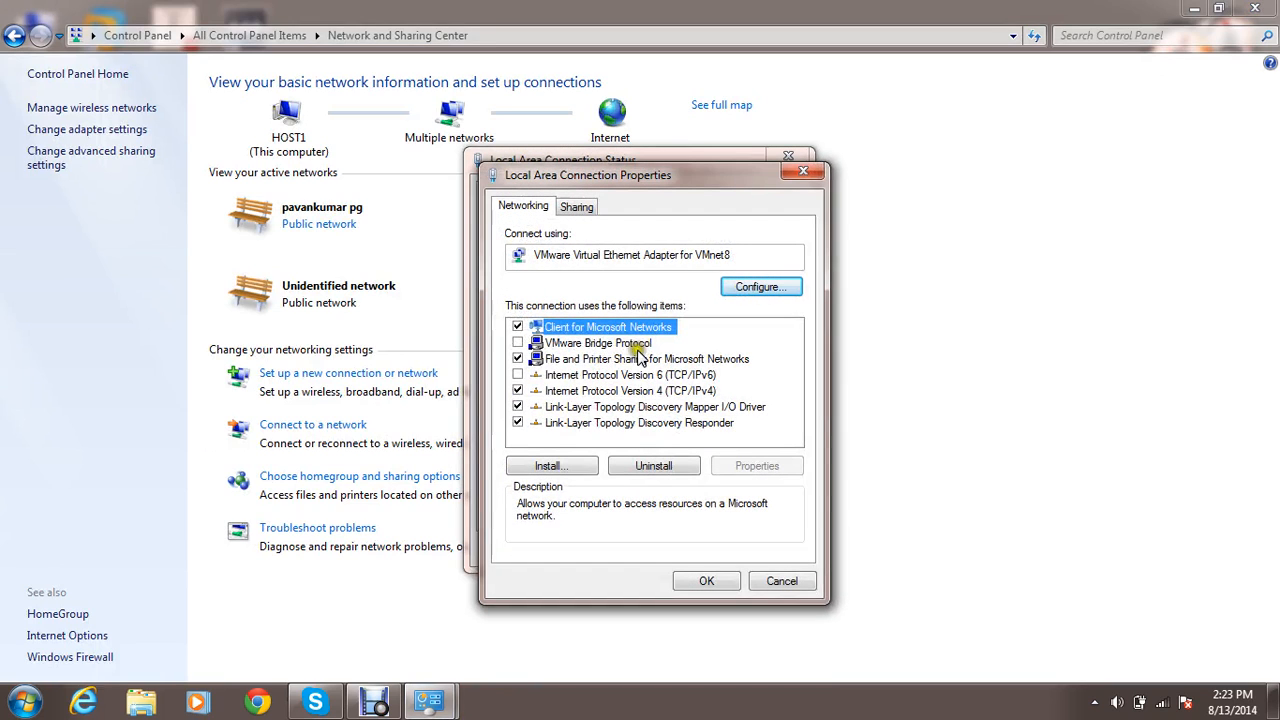
pyautogui.click(611, 392)
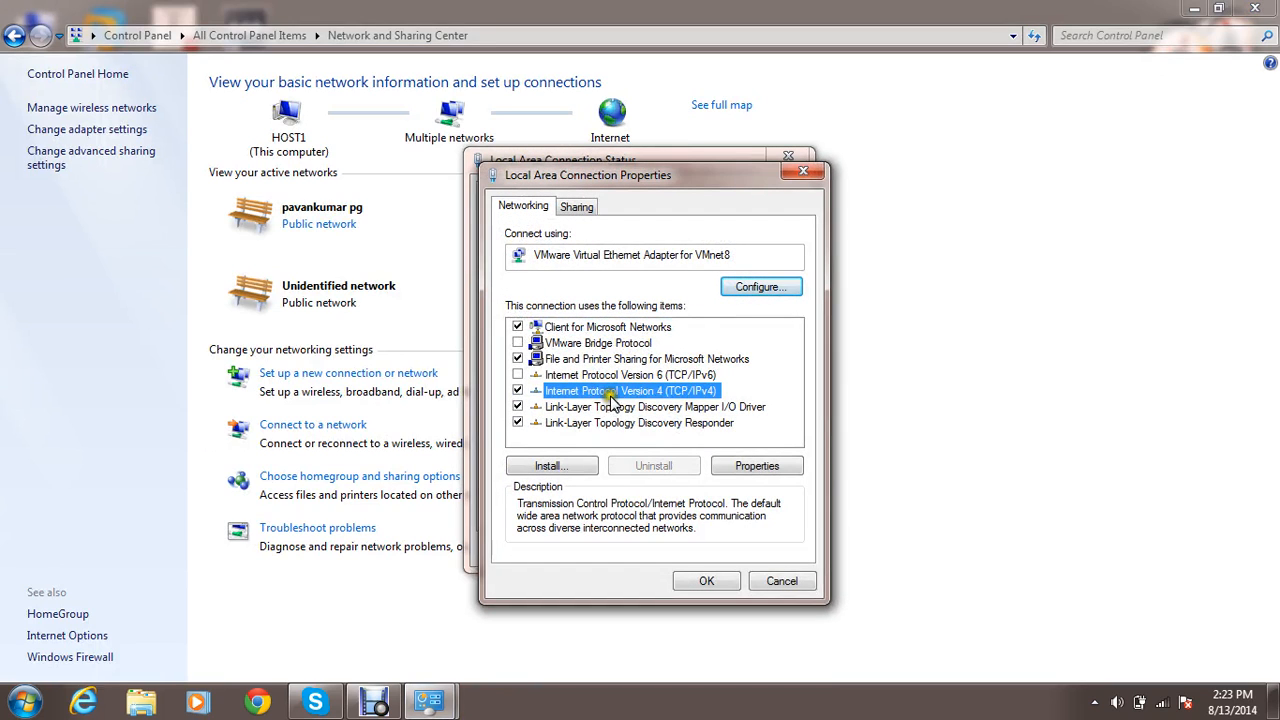
pyautogui.click(752, 466)
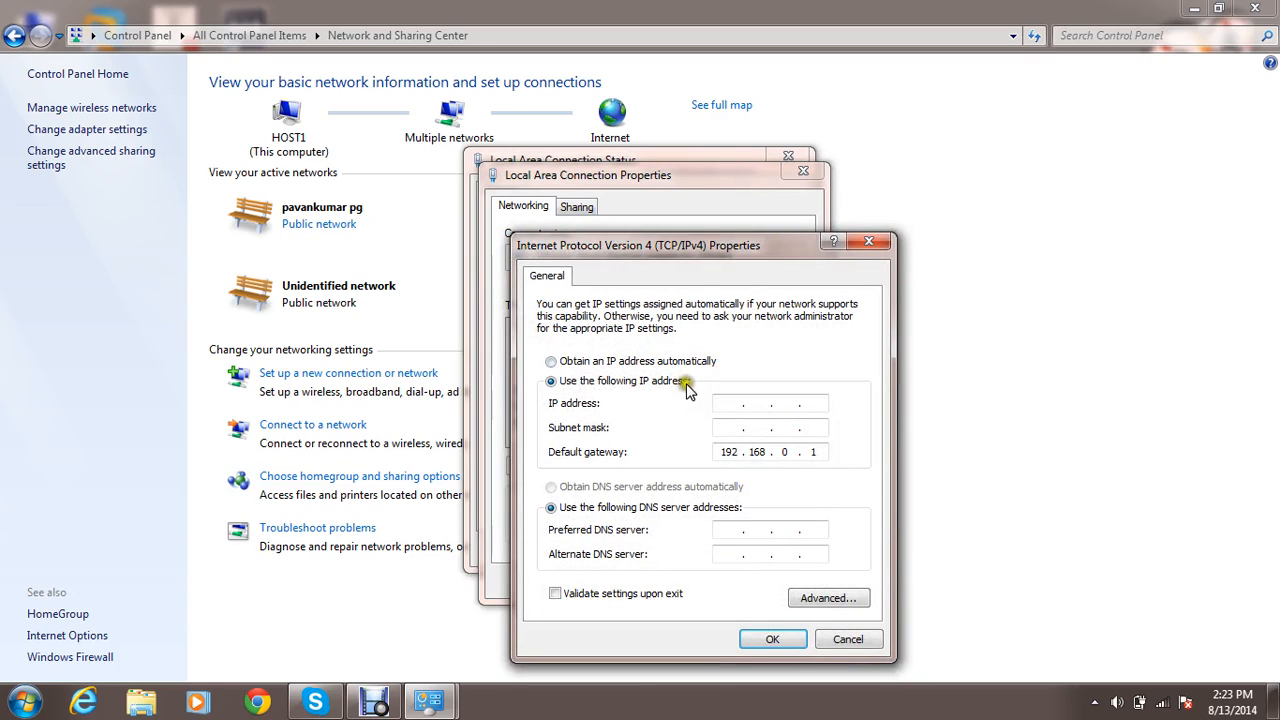
pyautogui.click(872, 244)
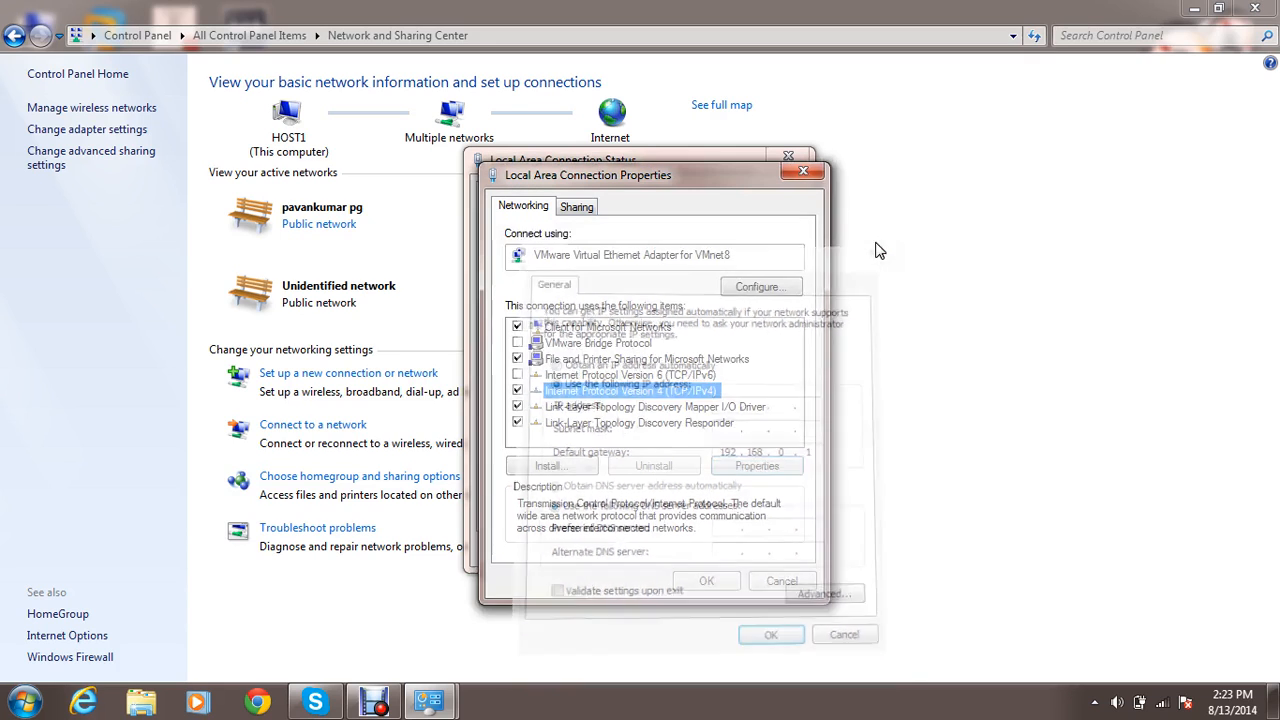
pyautogui.click(760, 582)
pyautogui.click(757, 545)
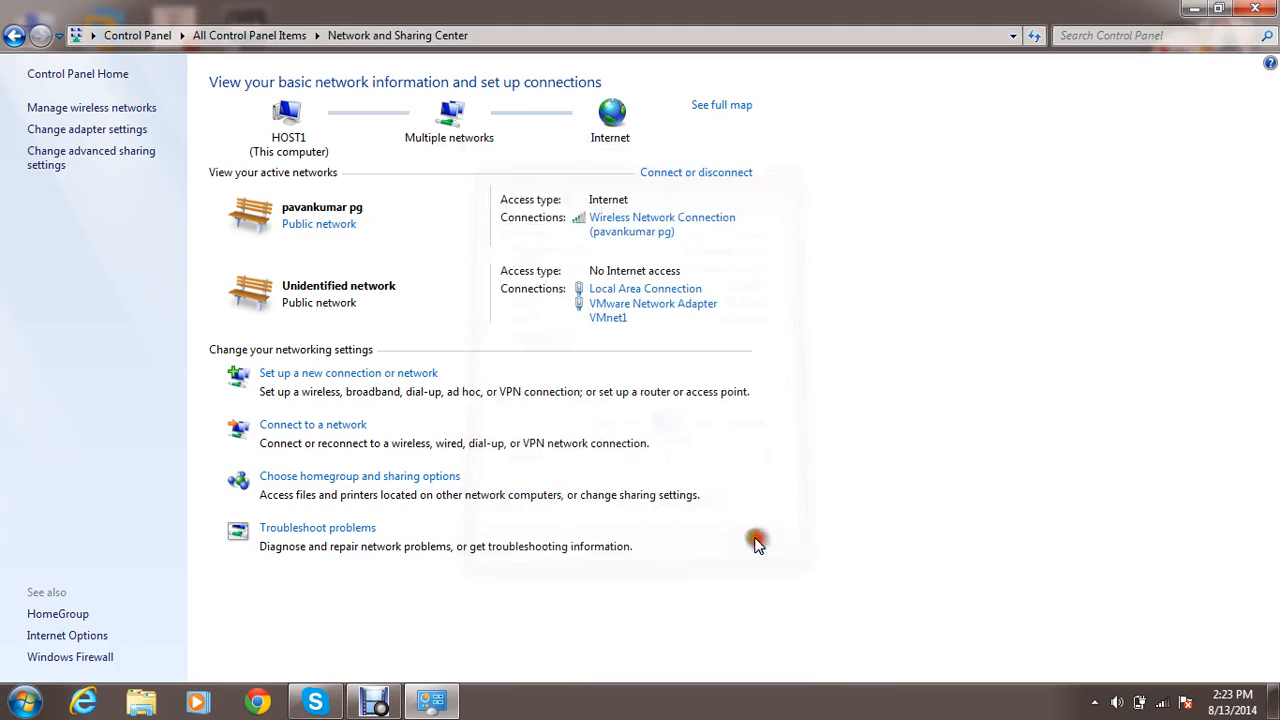
pyautogui.press('BackSpace')
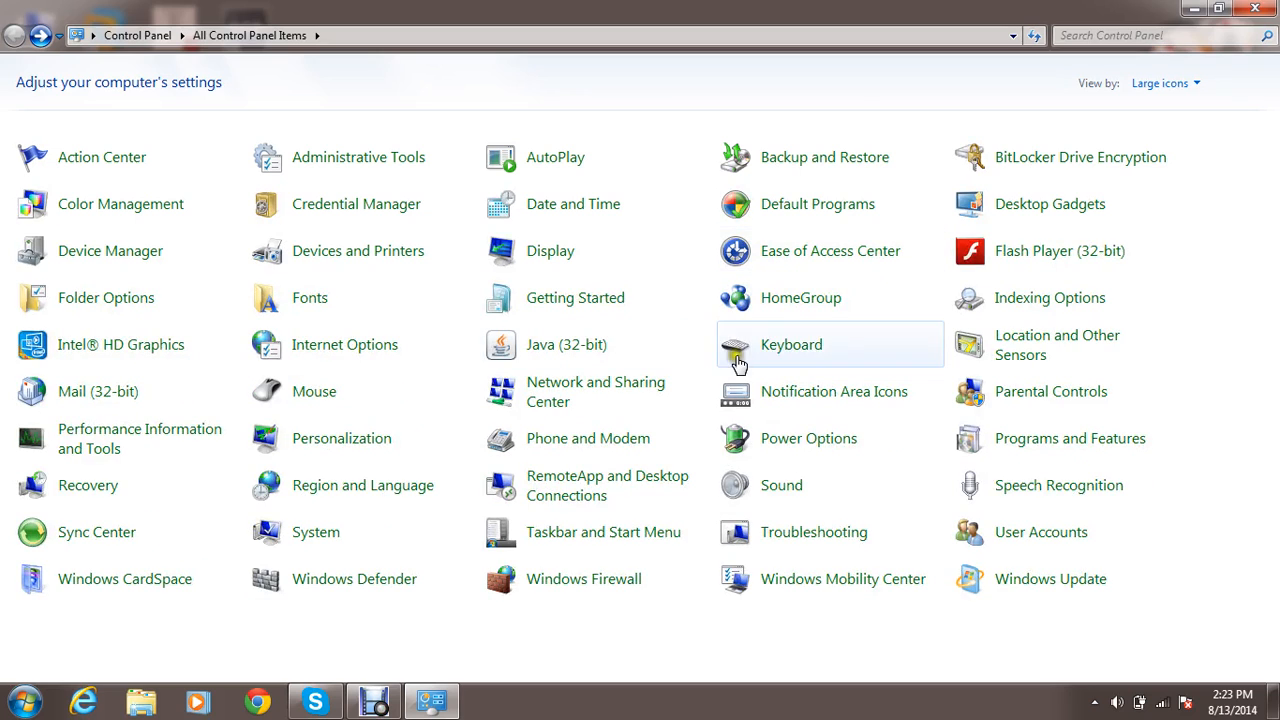
# View Notification Area Icons and the Personalization themes, returning to the Control Panel items after each.
pyautogui.click(789, 395)
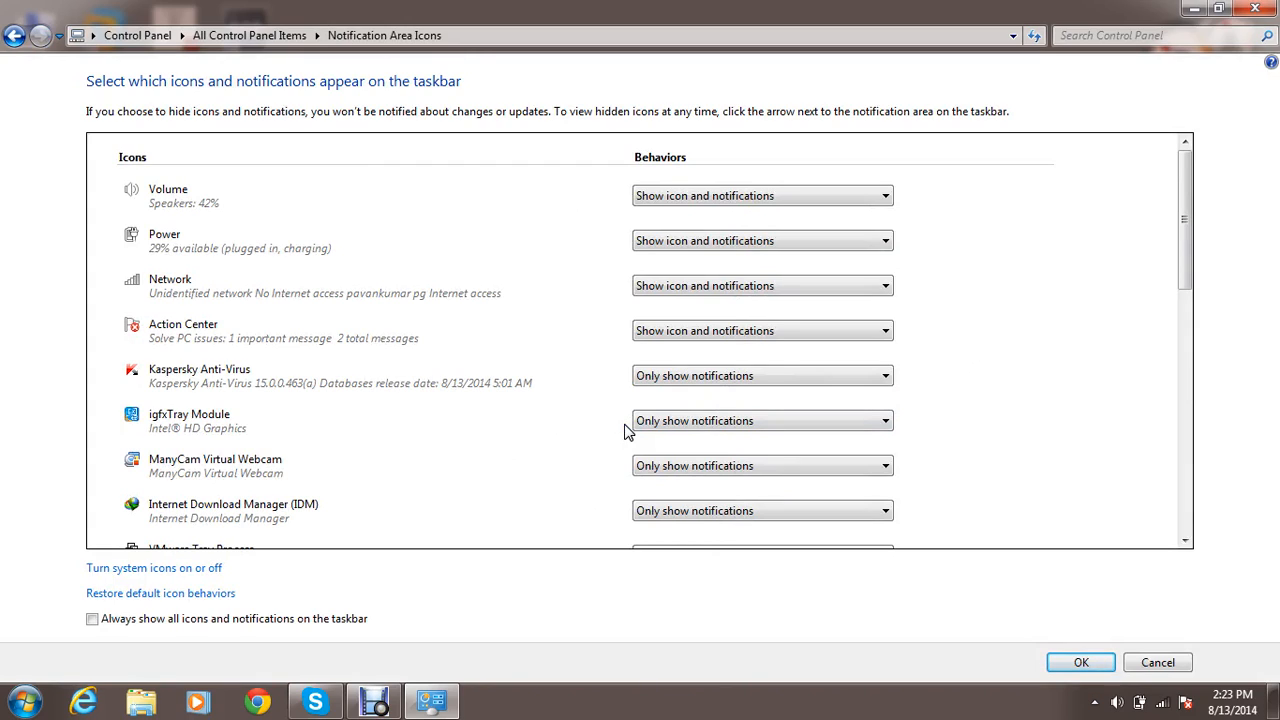
pyautogui.press('BackSpace')
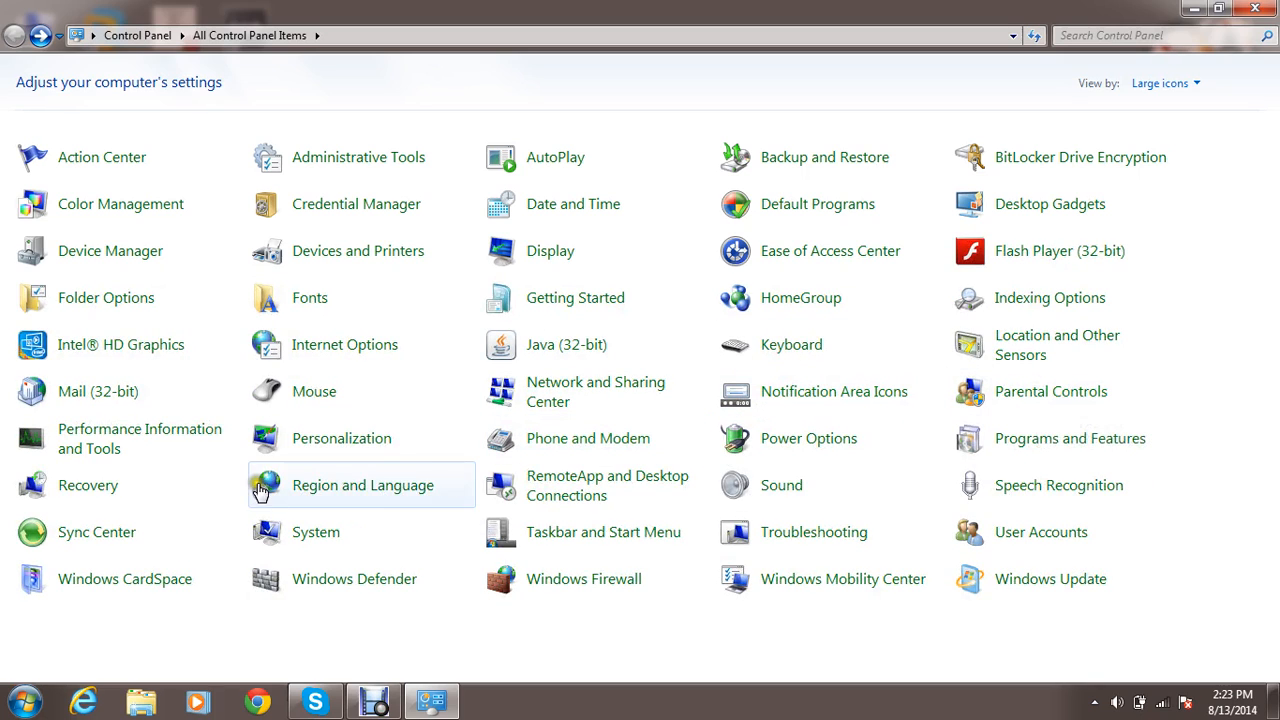
pyautogui.click(341, 441)
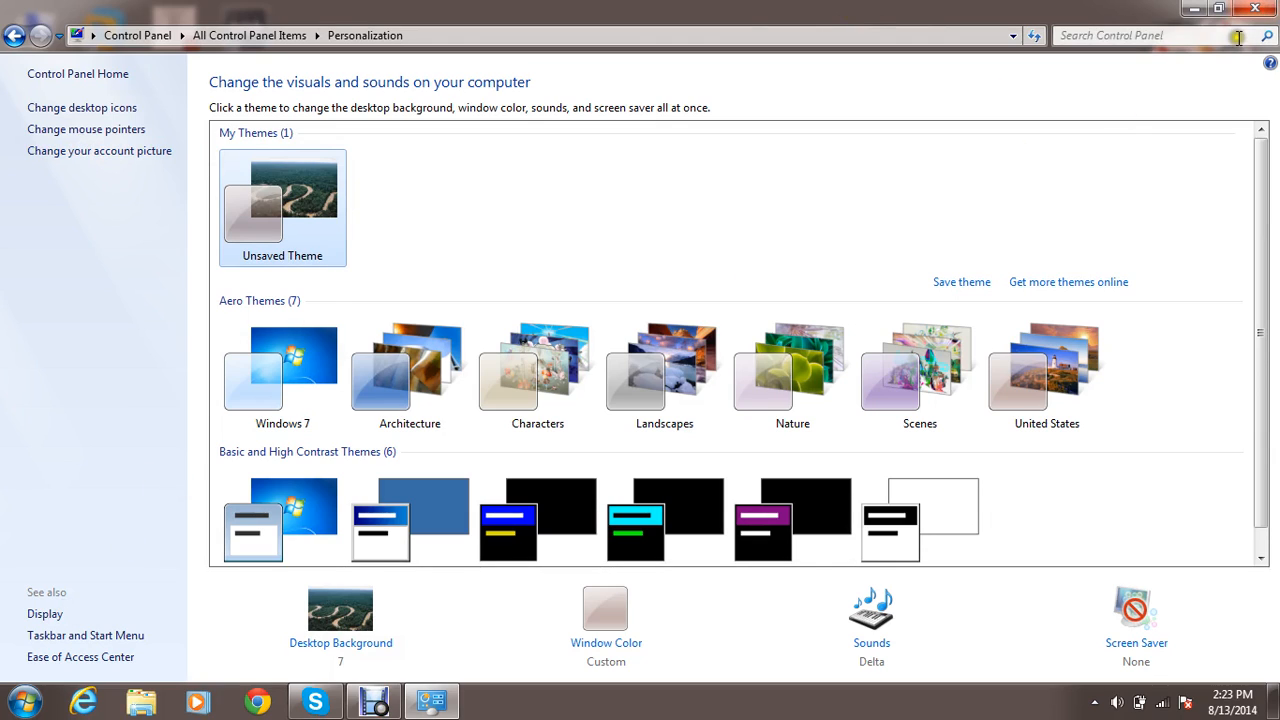
pyautogui.press('BackSpace')
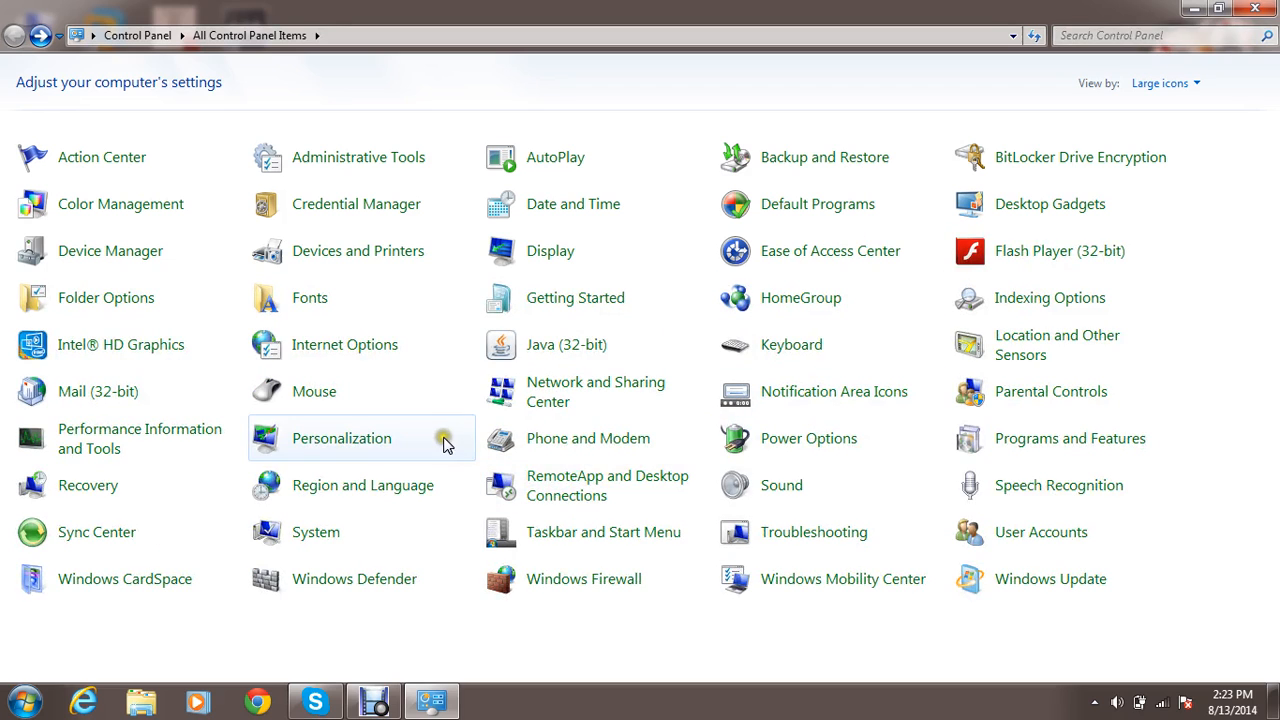
# View the Location Information form of Phone and Modem and close it without entering anything.
pyautogui.click(545, 442)
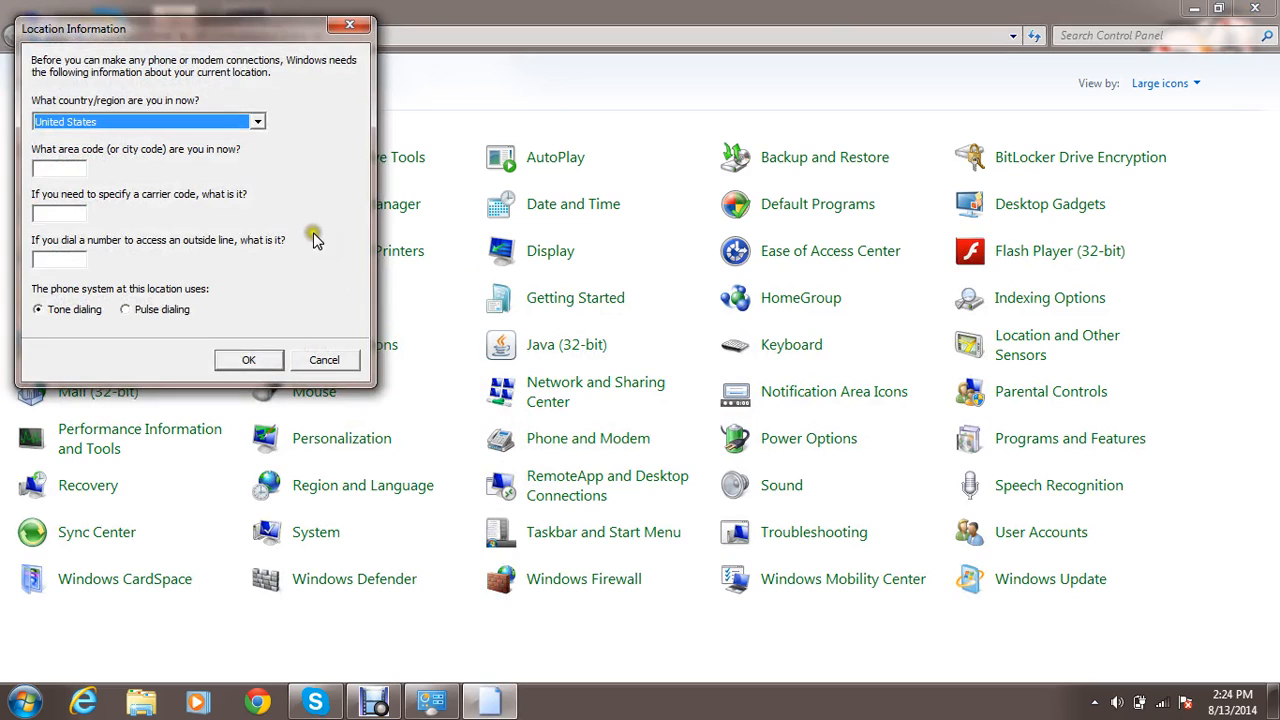
pyautogui.click(349, 24)
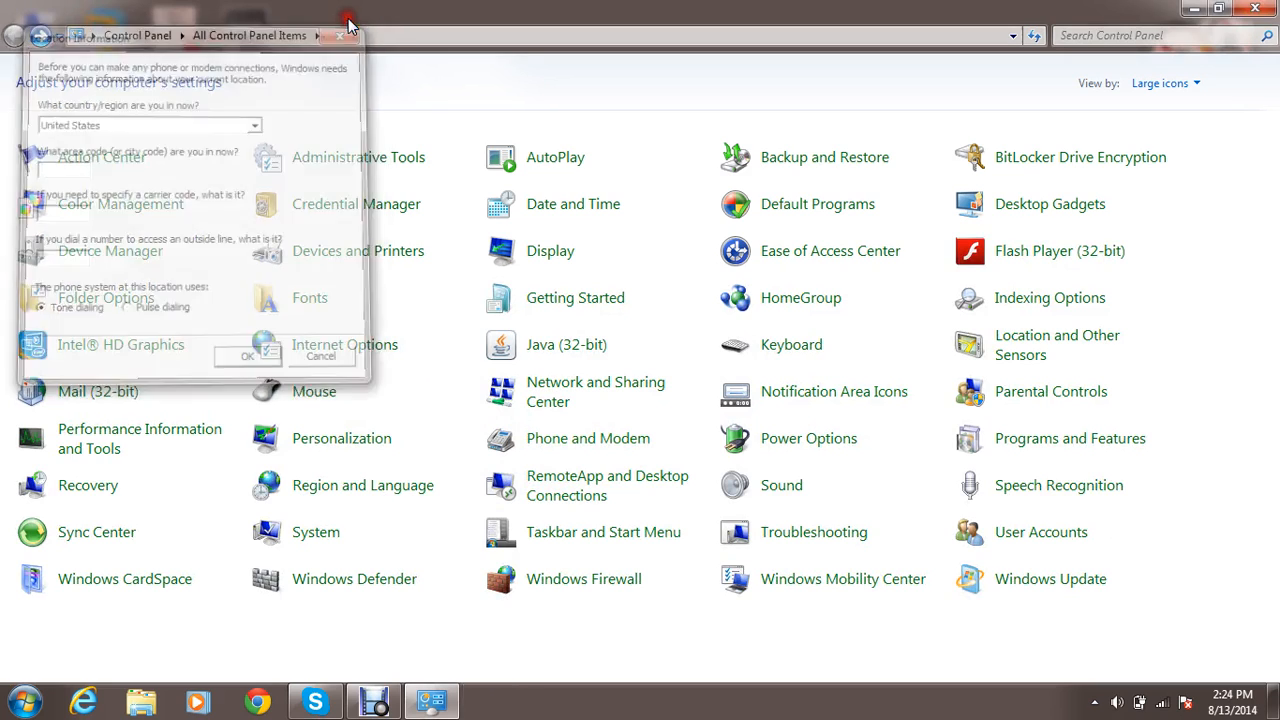
pyautogui.click(605, 441)
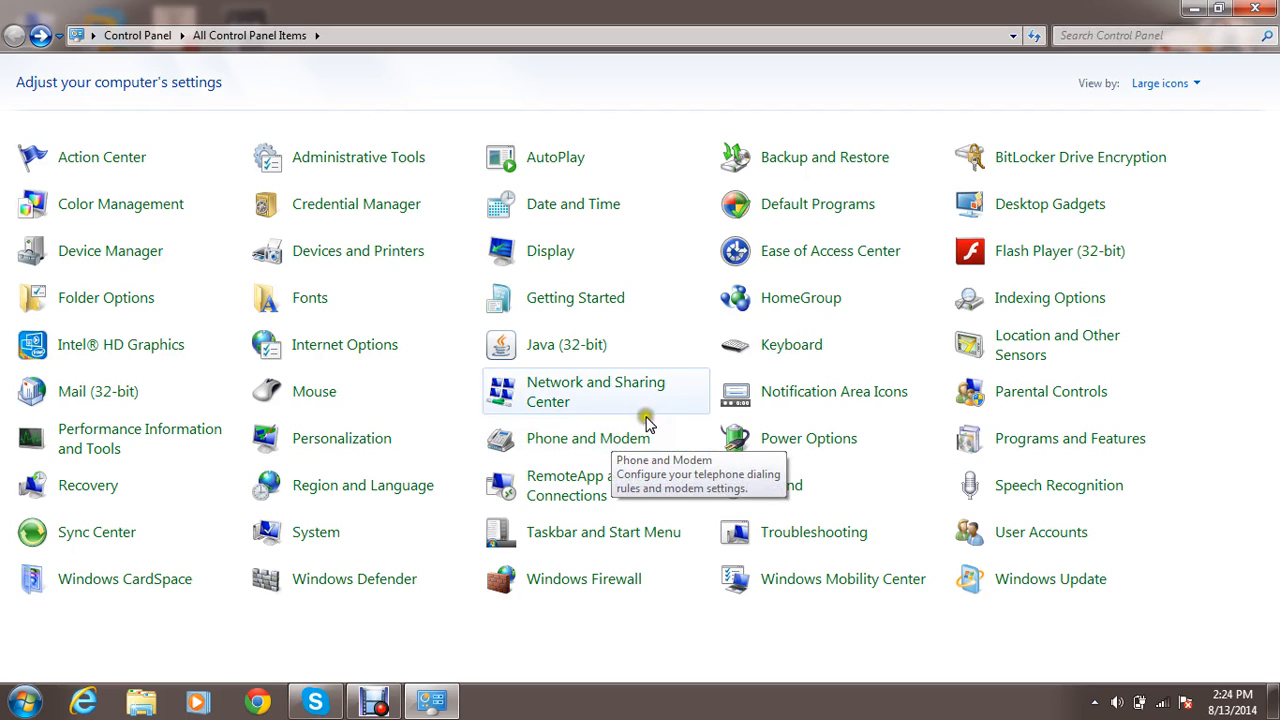
# In Power Options, switch between the Power saver and Balanced plans, end on Balanced and return to the Control Panel items.
pyautogui.click(770, 438)
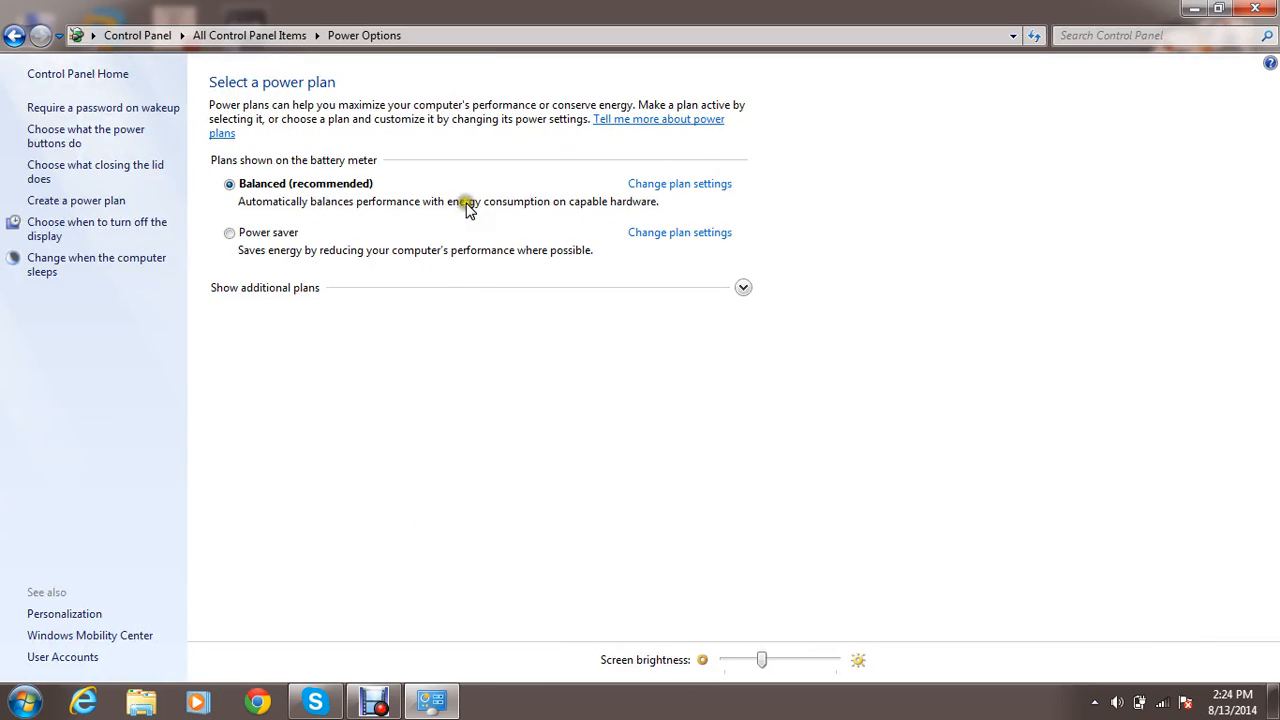
pyautogui.click(230, 234)
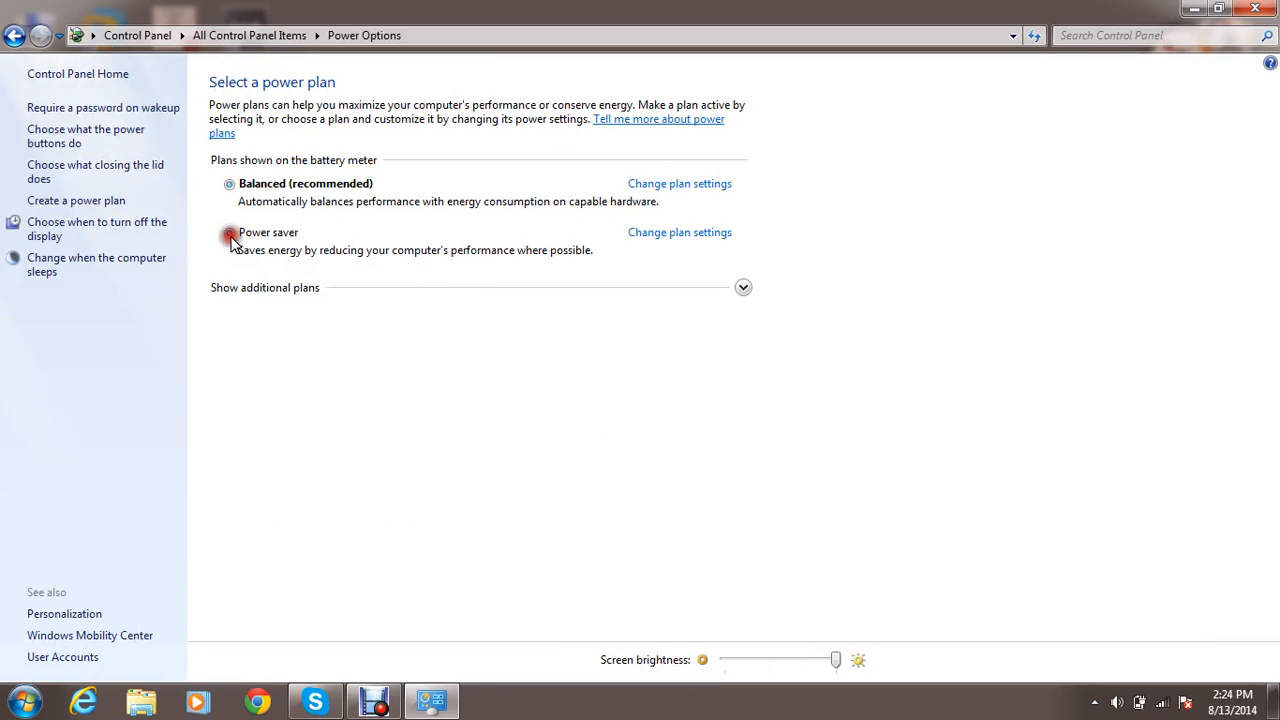
pyautogui.click(230, 185)
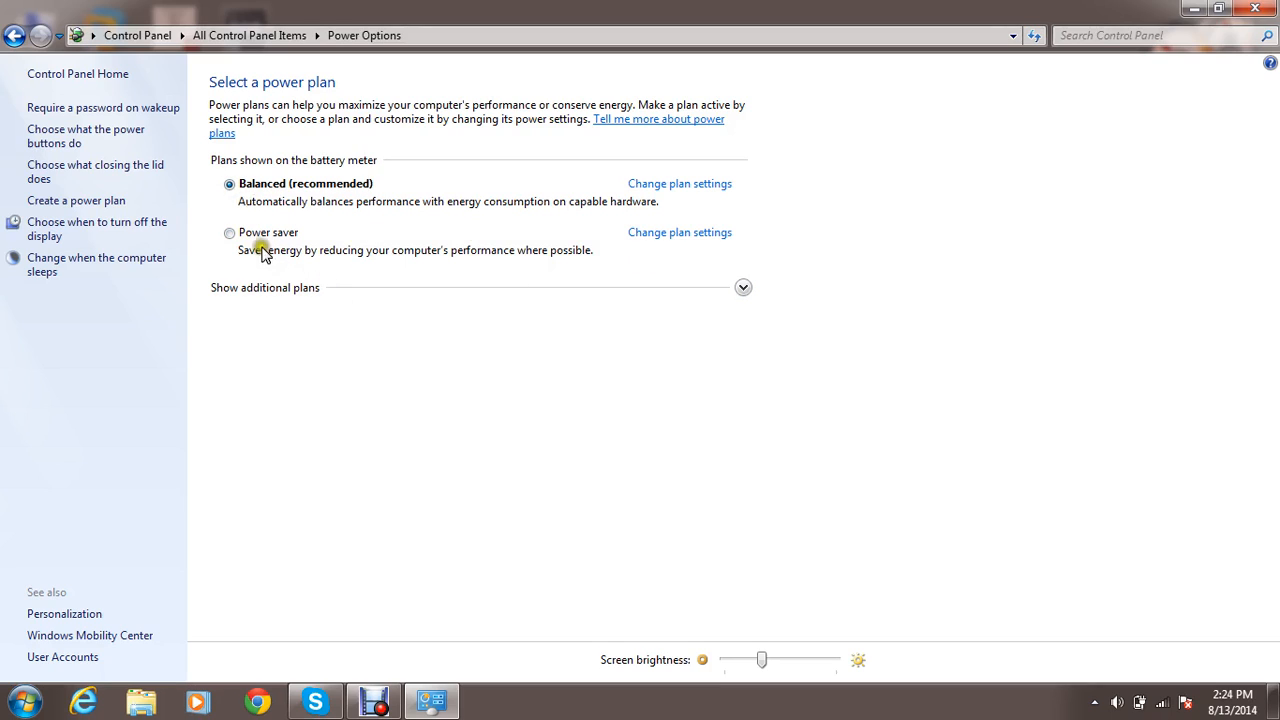
pyautogui.click(230, 234)
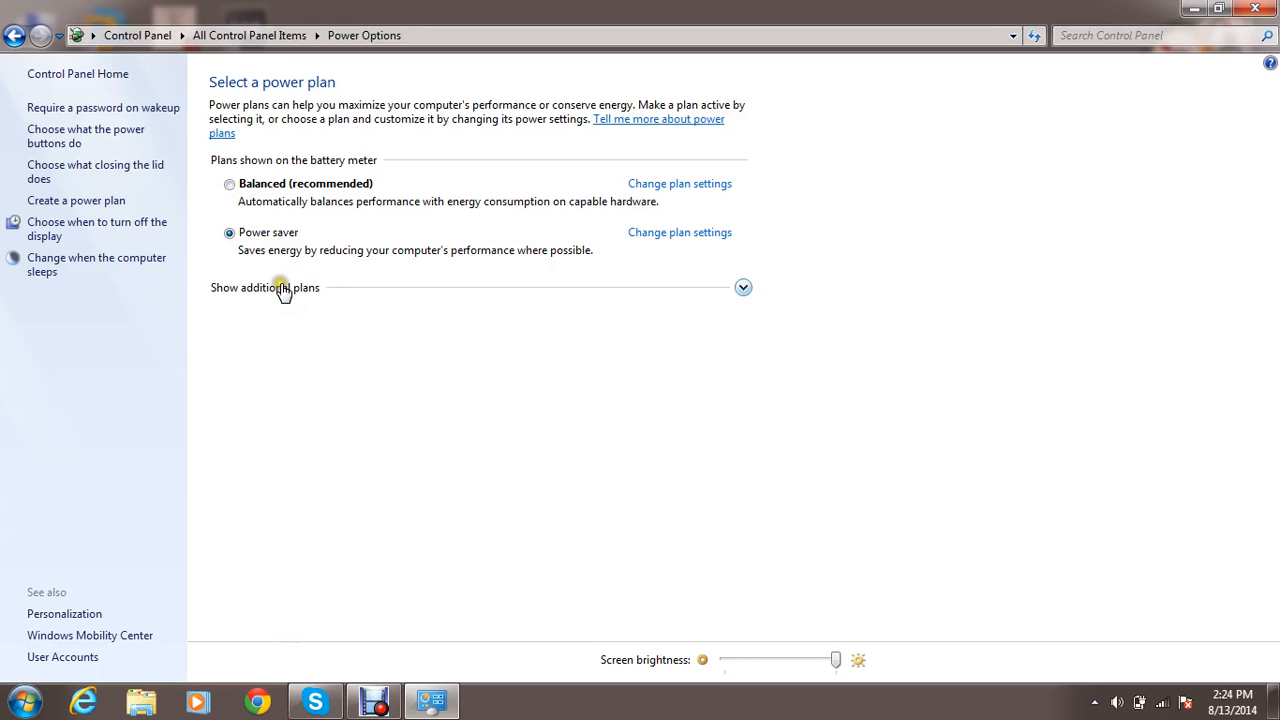
pyautogui.click(230, 185)
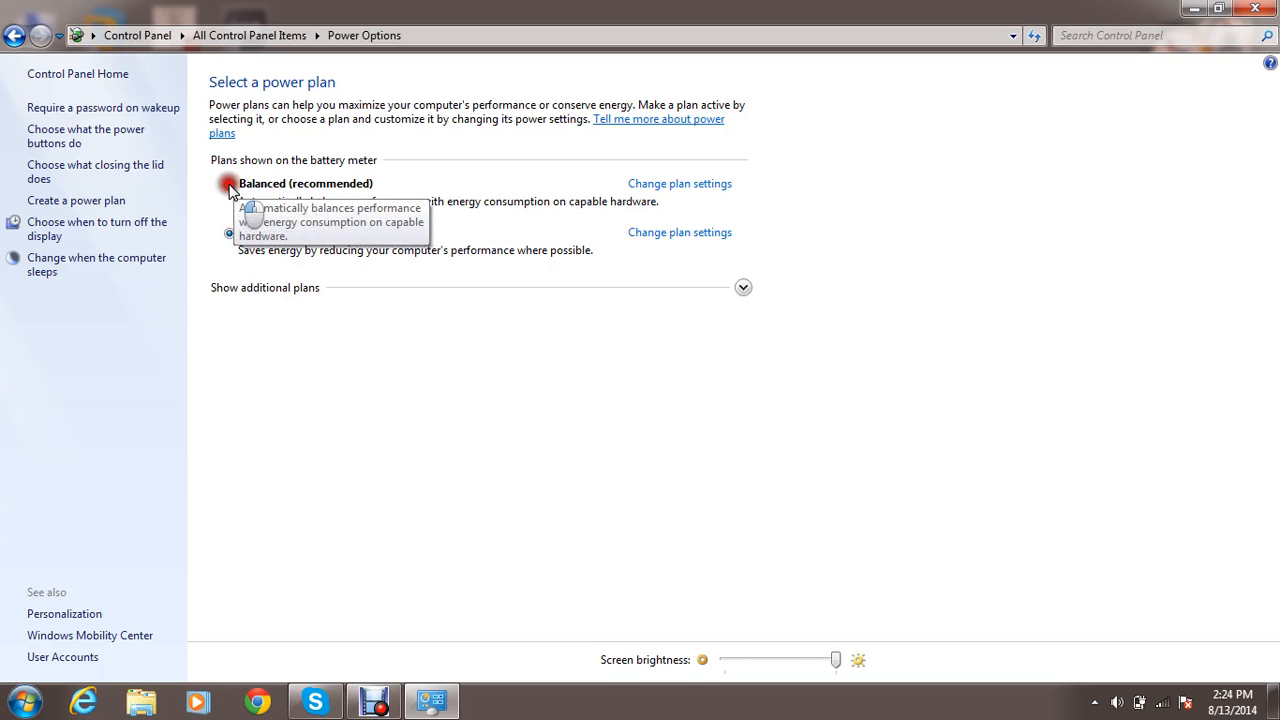
pyautogui.click(329, 325)
pyautogui.press('BackSpace')
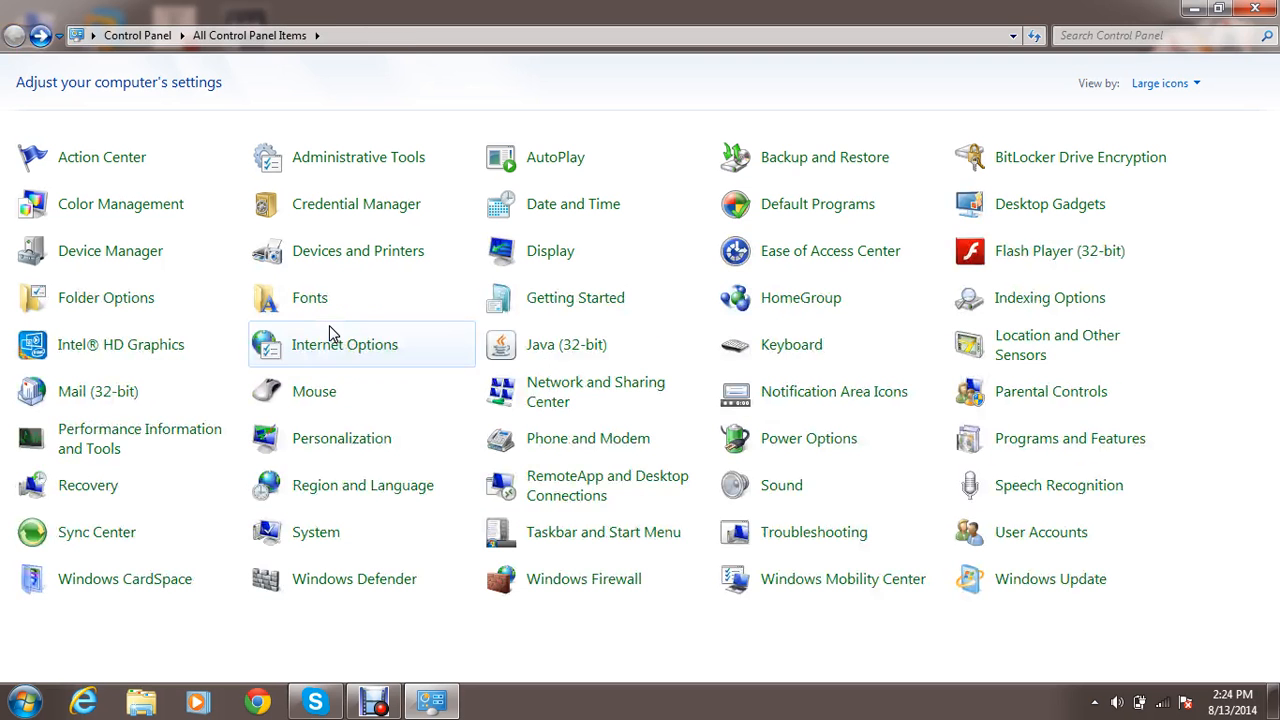
# View the installed programs in Programs and Features, select Internet Download Manager and return to the Control Panel items.
pyautogui.click(1078, 440)
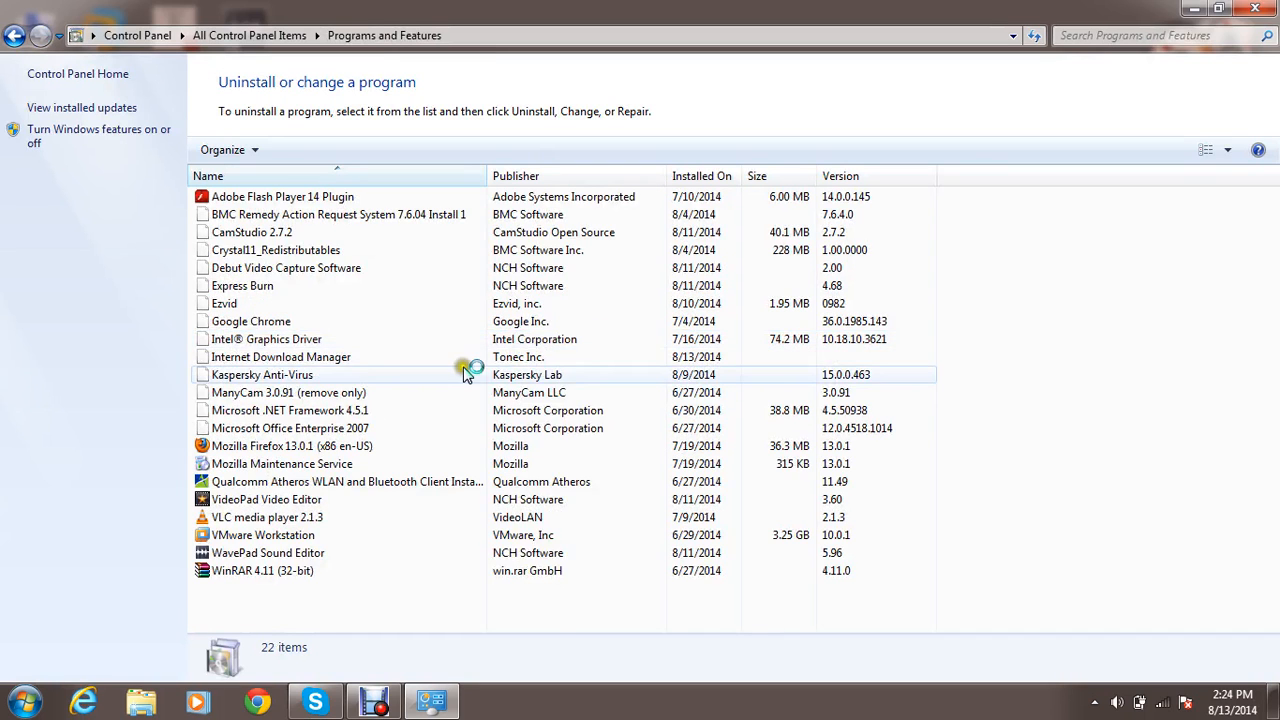
pyautogui.click(465, 372)
pyautogui.press('Up')
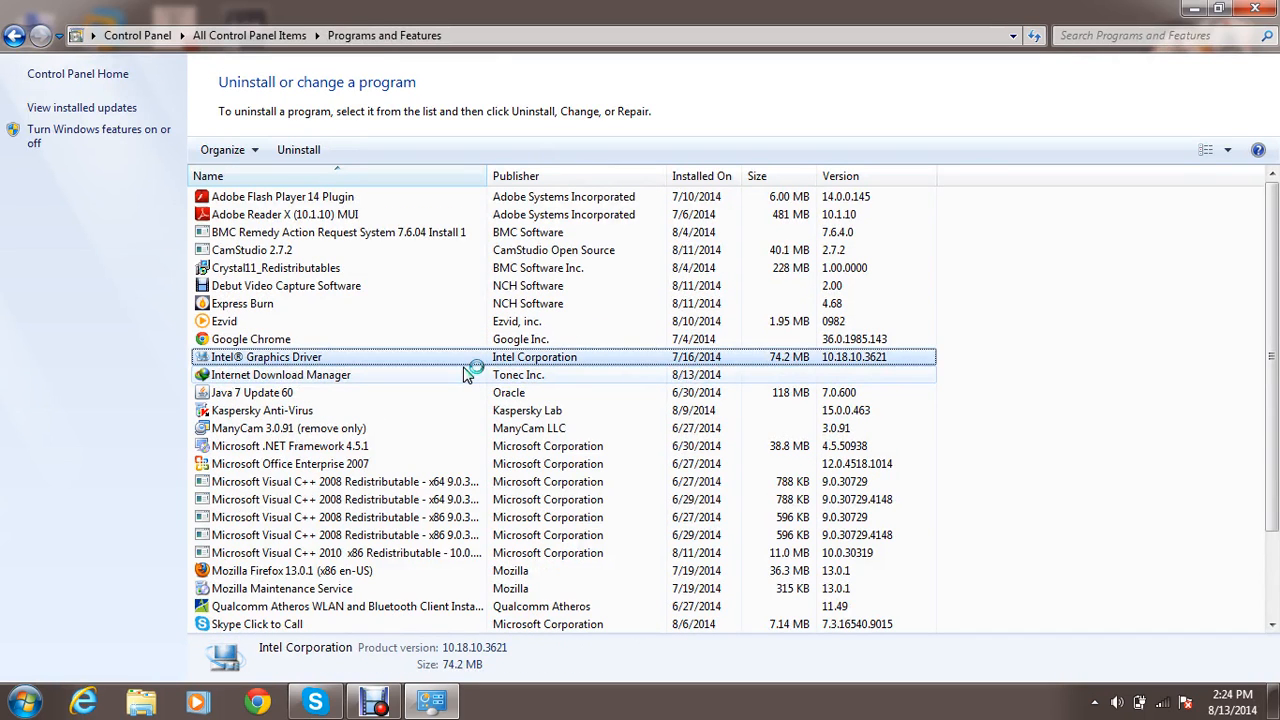
pyautogui.click(465, 372)
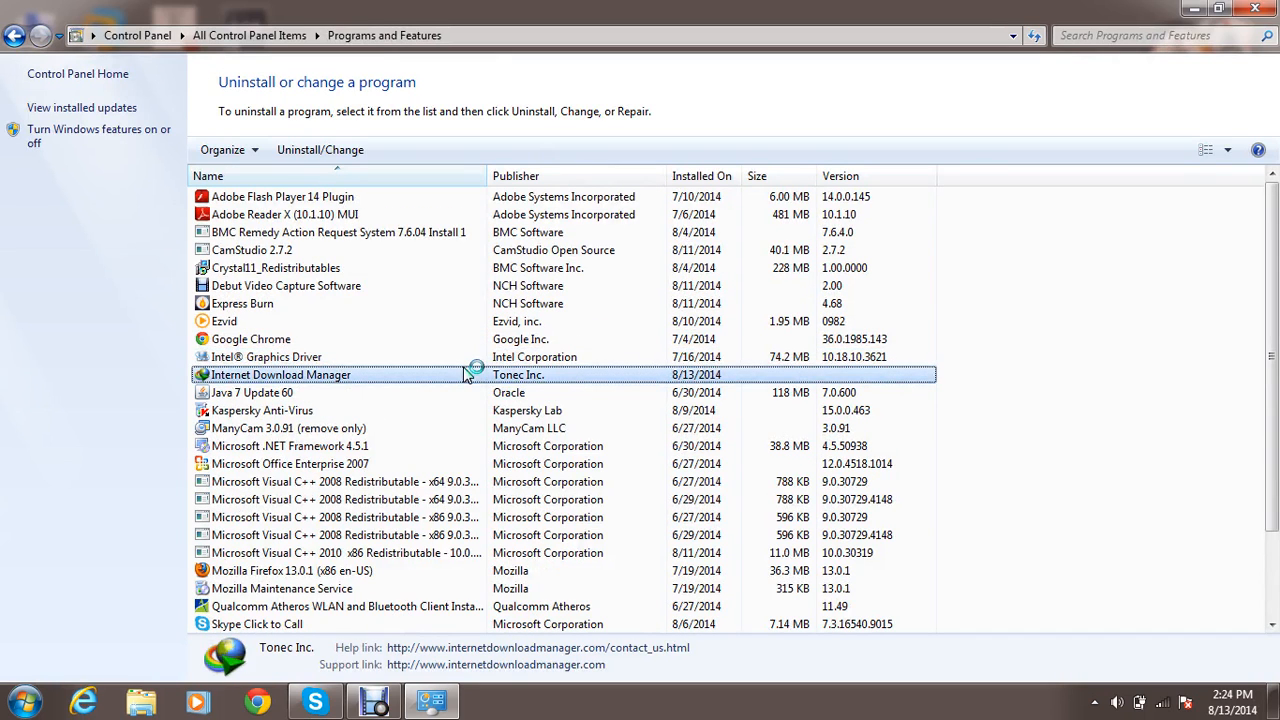
pyautogui.click(245, 393)
pyautogui.click(254, 375)
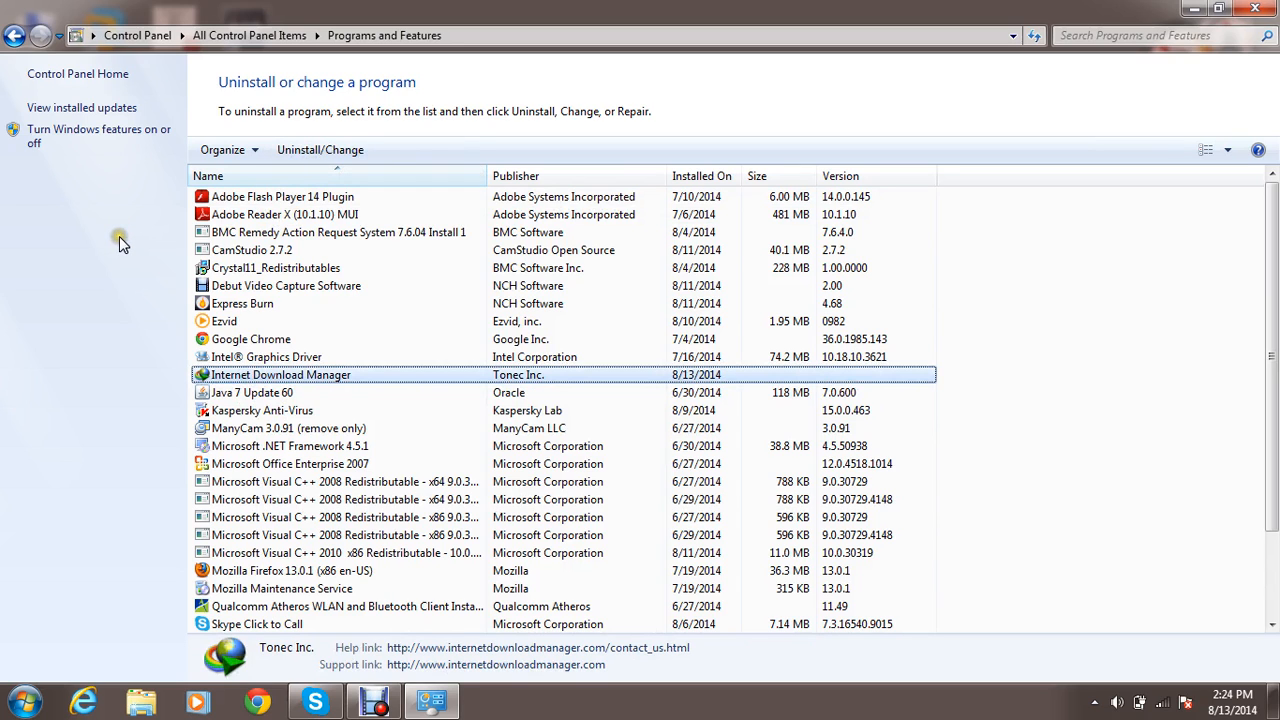
pyautogui.hotkey('alt', 'Left')
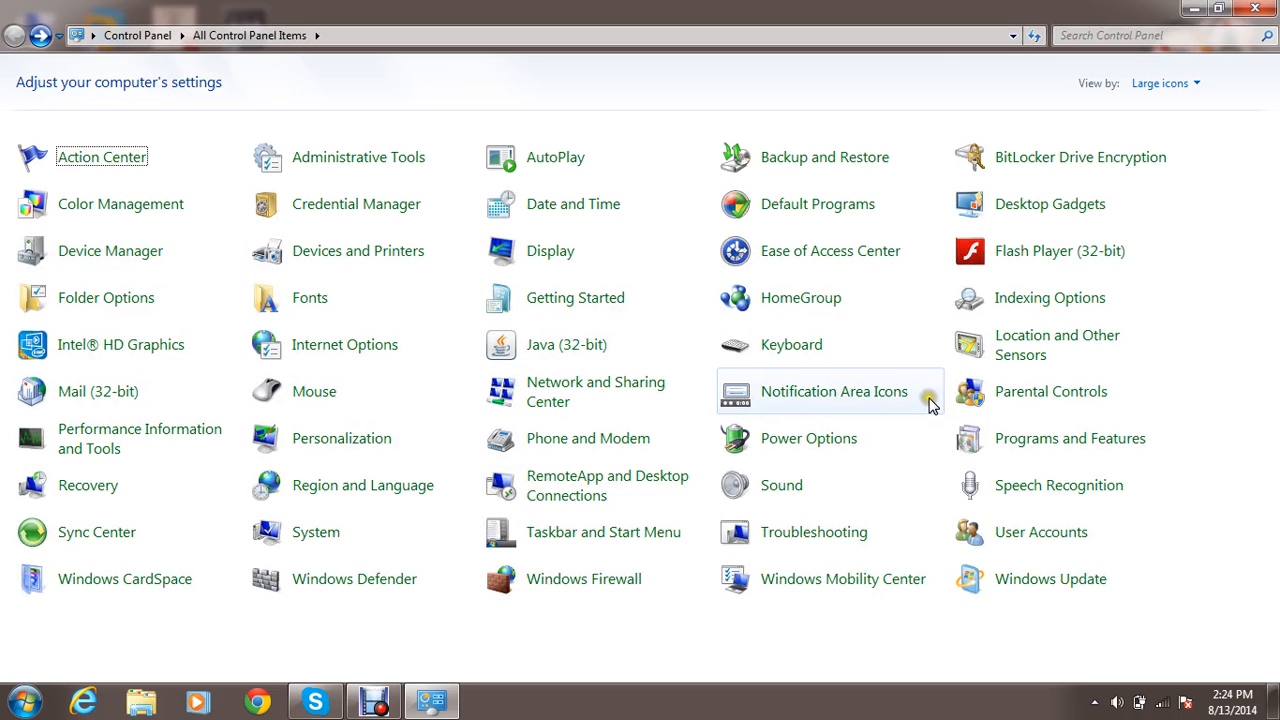
# View the System Restore option in Recovery and return to the Control Panel items.
pyautogui.click(88, 488)
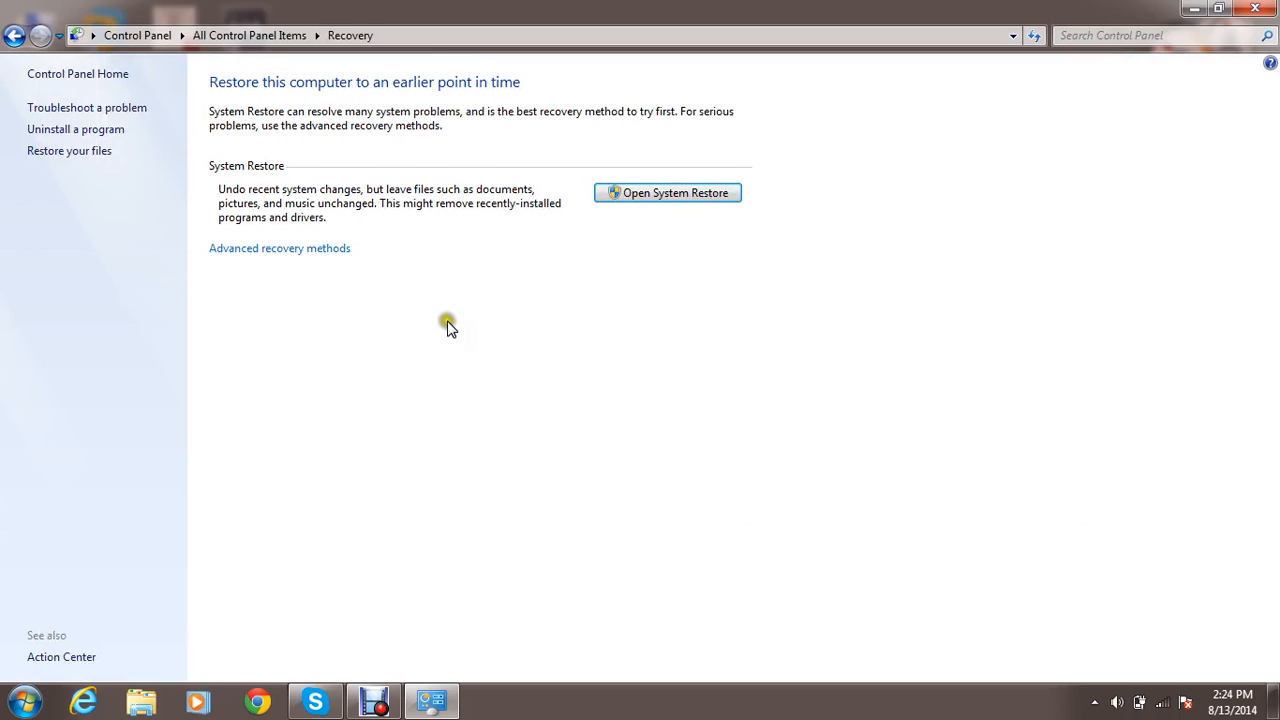
pyautogui.click(529, 333)
pyautogui.press('BackSpace')
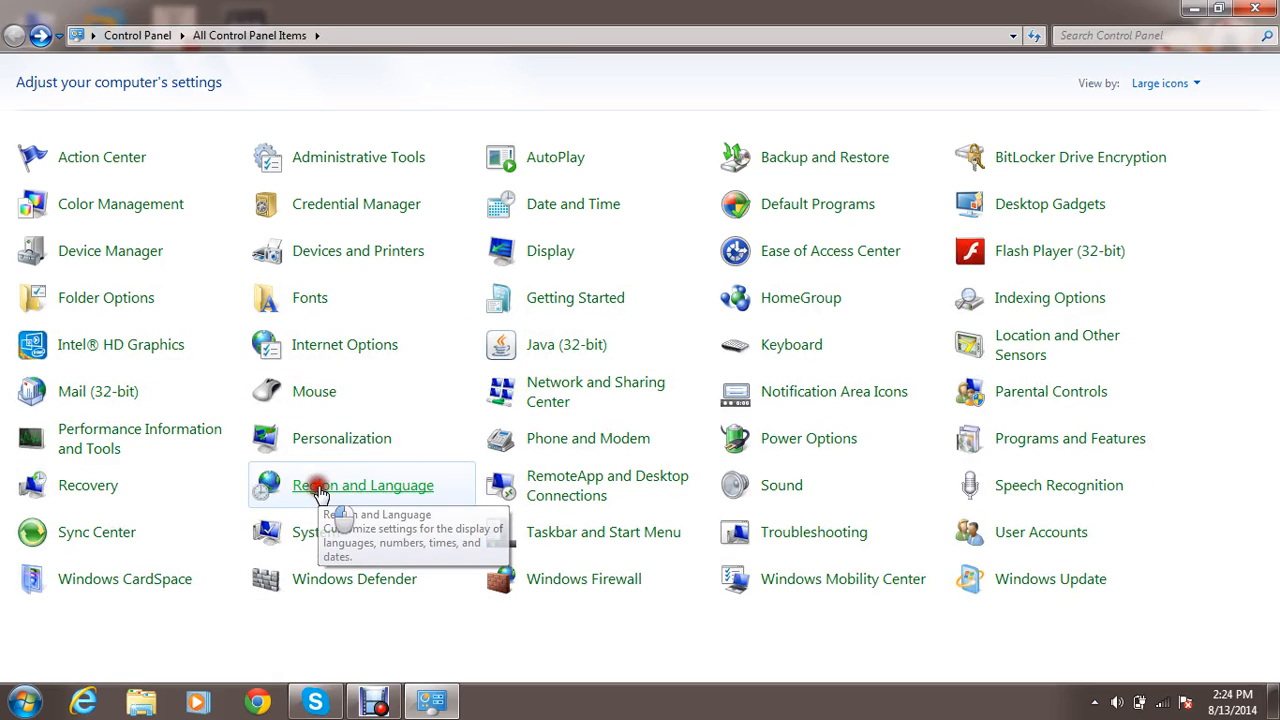
# View the Formats, Location, Keyboards and Languages, and Administrative settings in Region and Language and close the dialog.
pyautogui.click(318, 491)
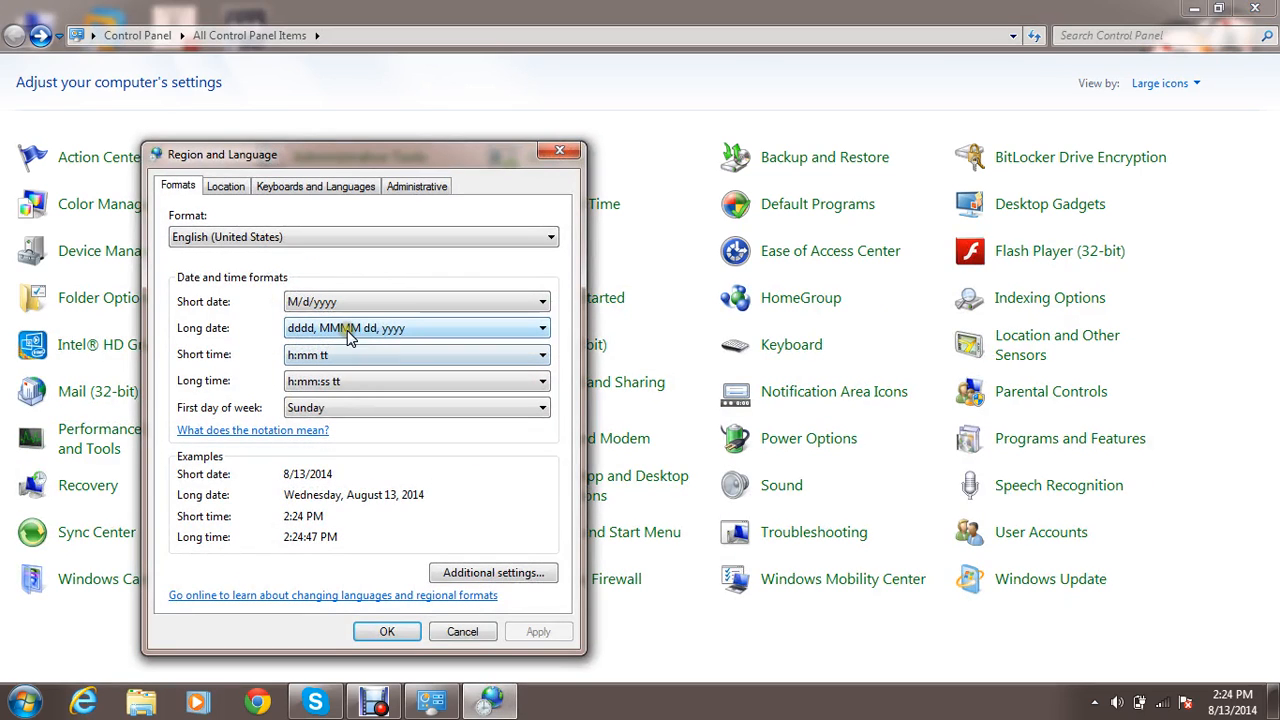
pyautogui.click(215, 243)
pyautogui.click(214, 238)
pyautogui.click(227, 187)
pyautogui.click(268, 187)
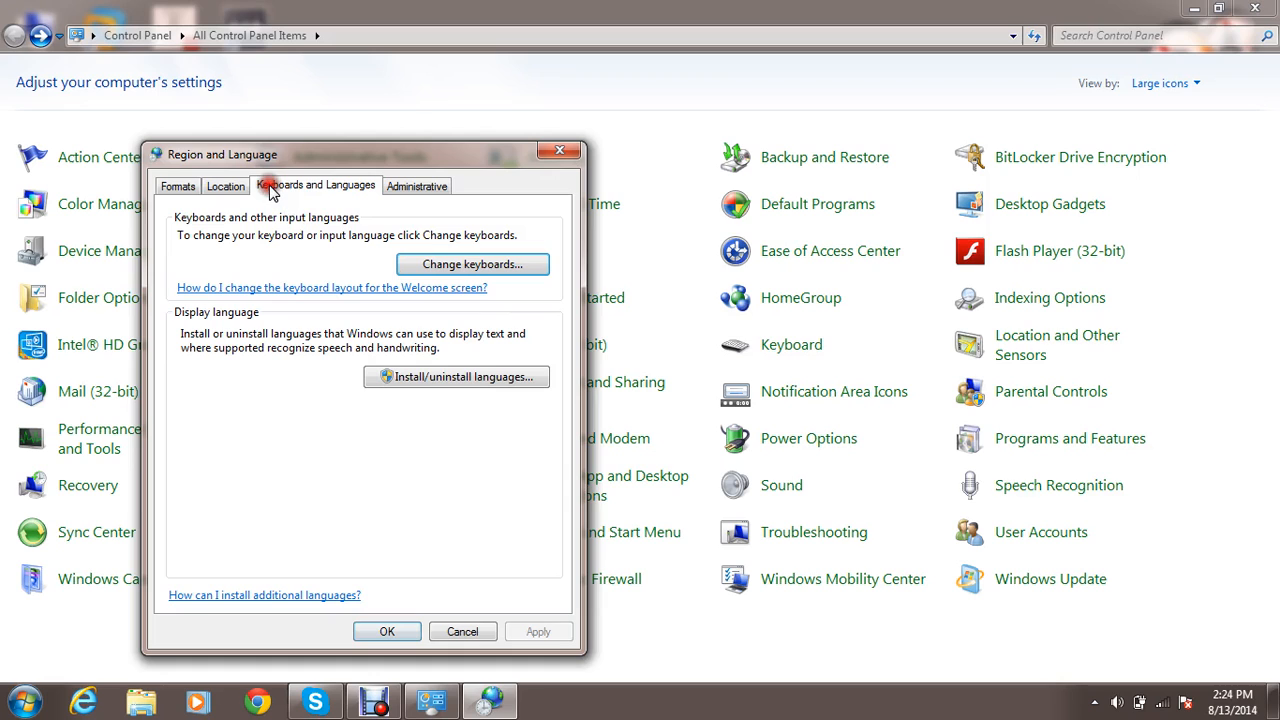
pyautogui.click(390, 188)
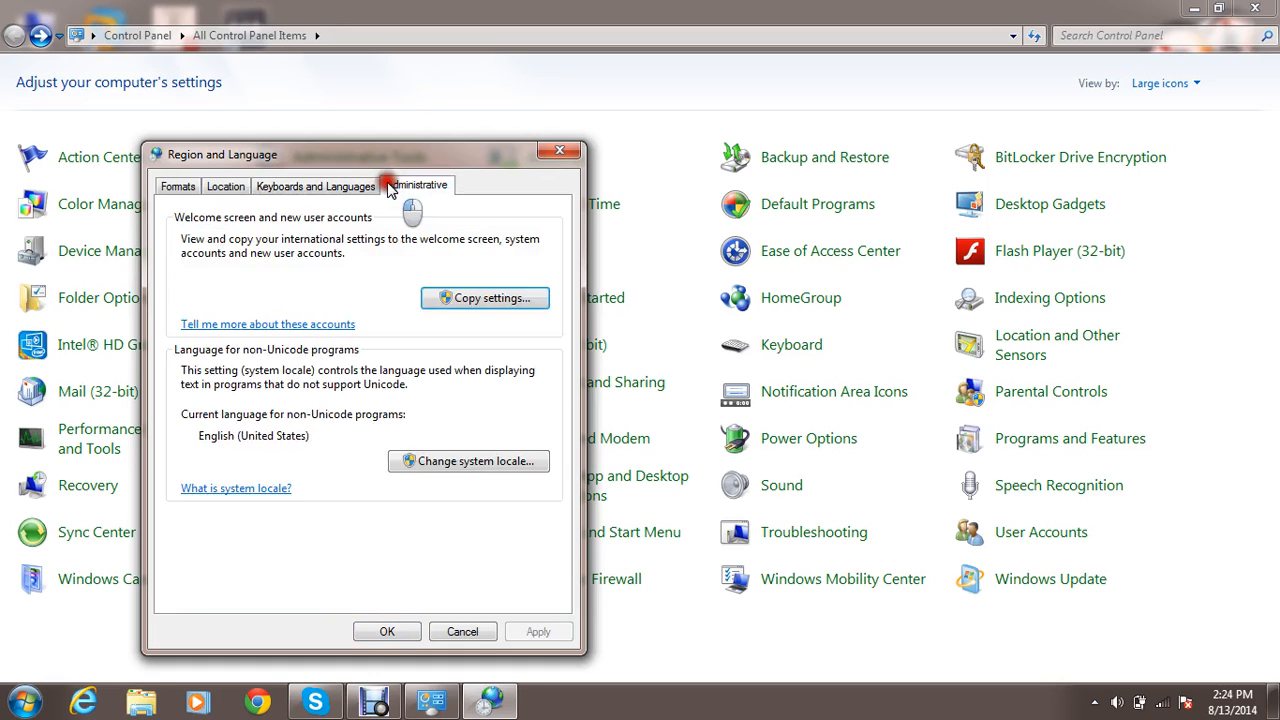
pyautogui.click(558, 153)
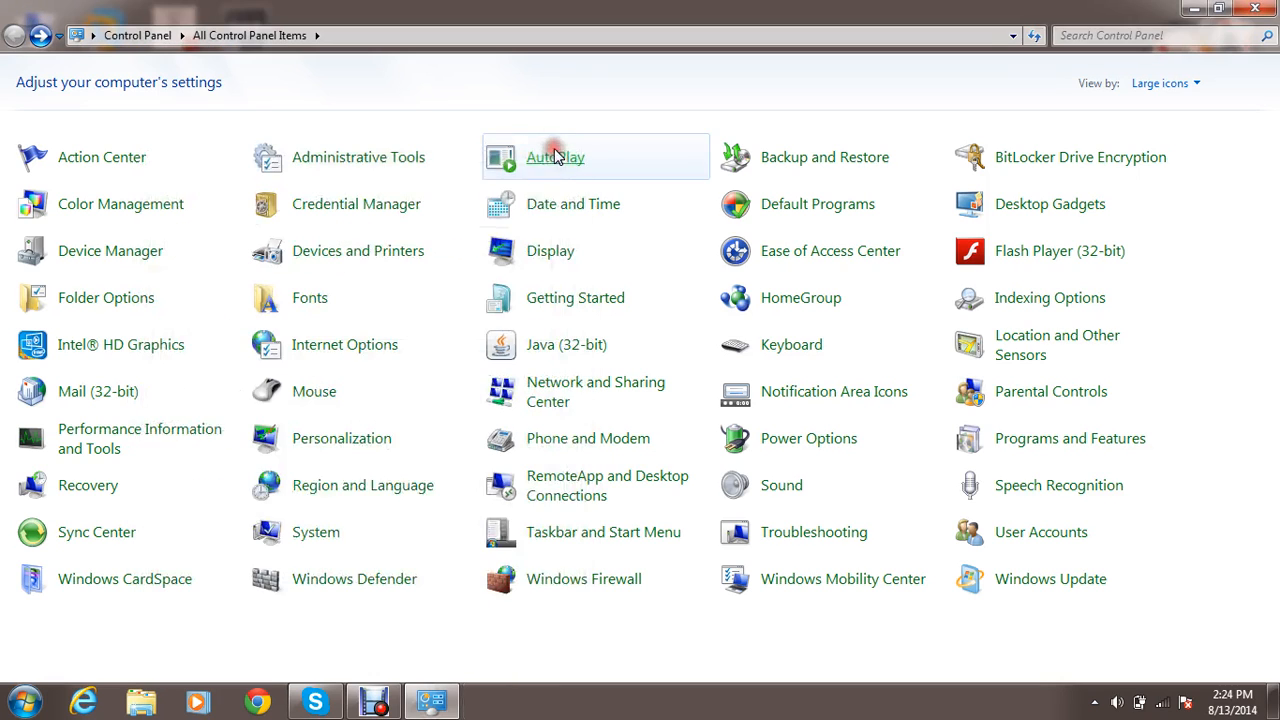
# View RemoteApp and Desktop Connections and return to the Control Panel items.
pyautogui.click(549, 497)
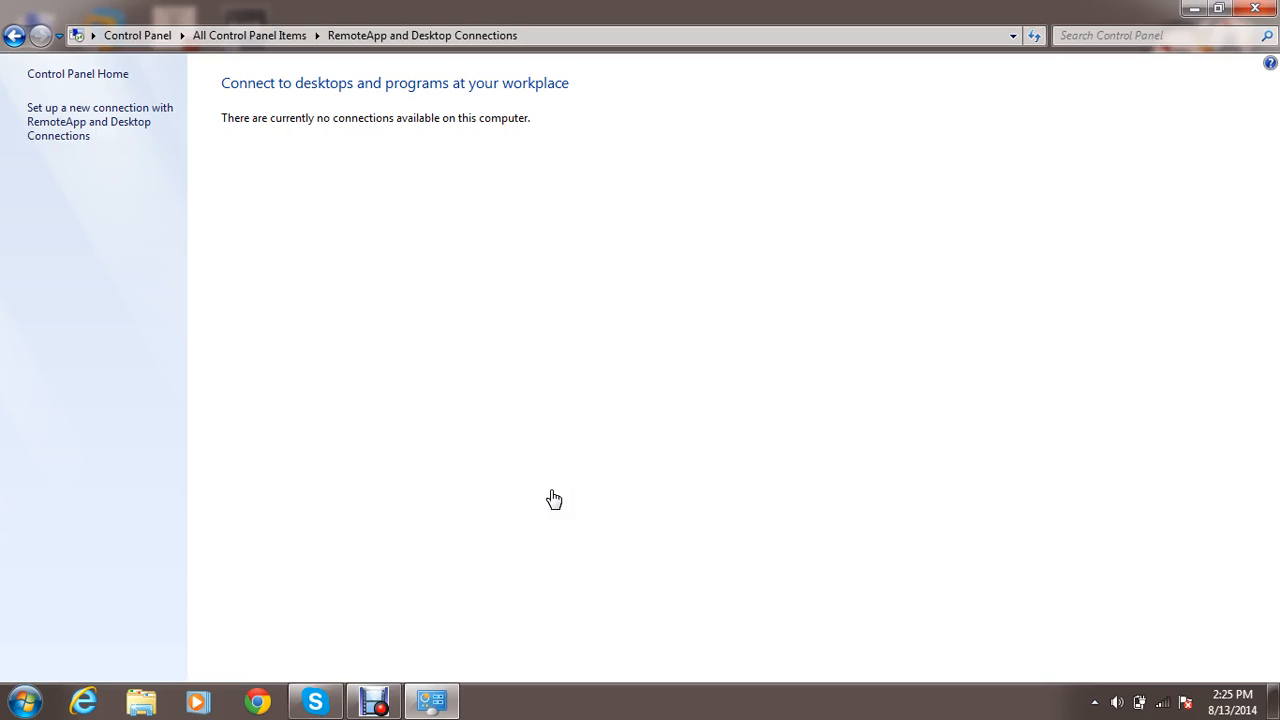
pyautogui.hotkey('alt', 'Left')
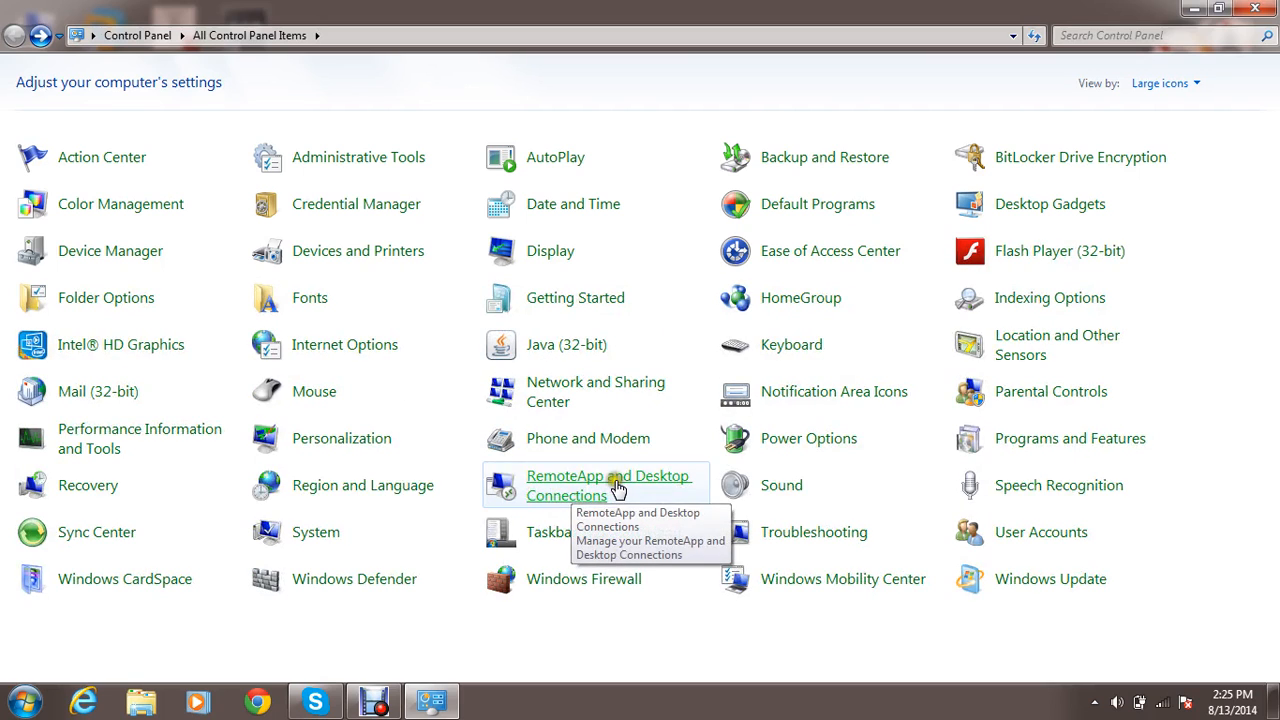
# View the Playback, Recording, Sounds and Communications settings in Sound and close the dialog.
pyautogui.click(768, 487)
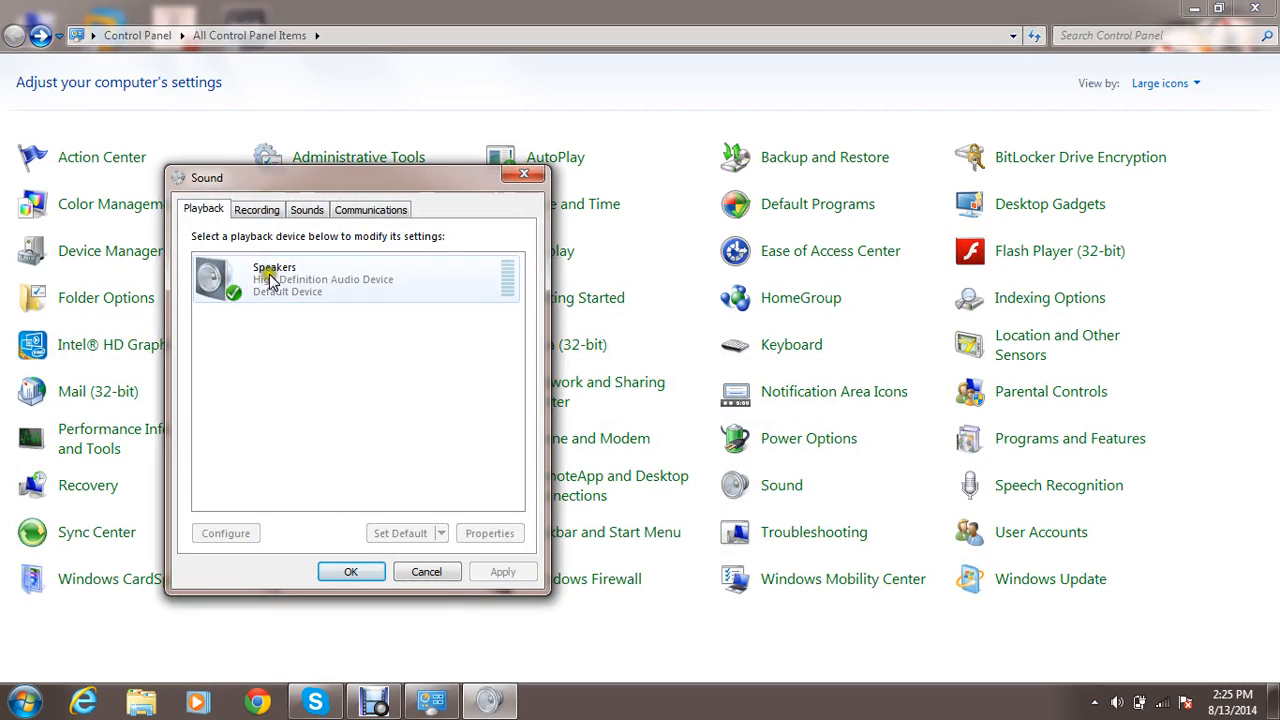
pyautogui.click(254, 210)
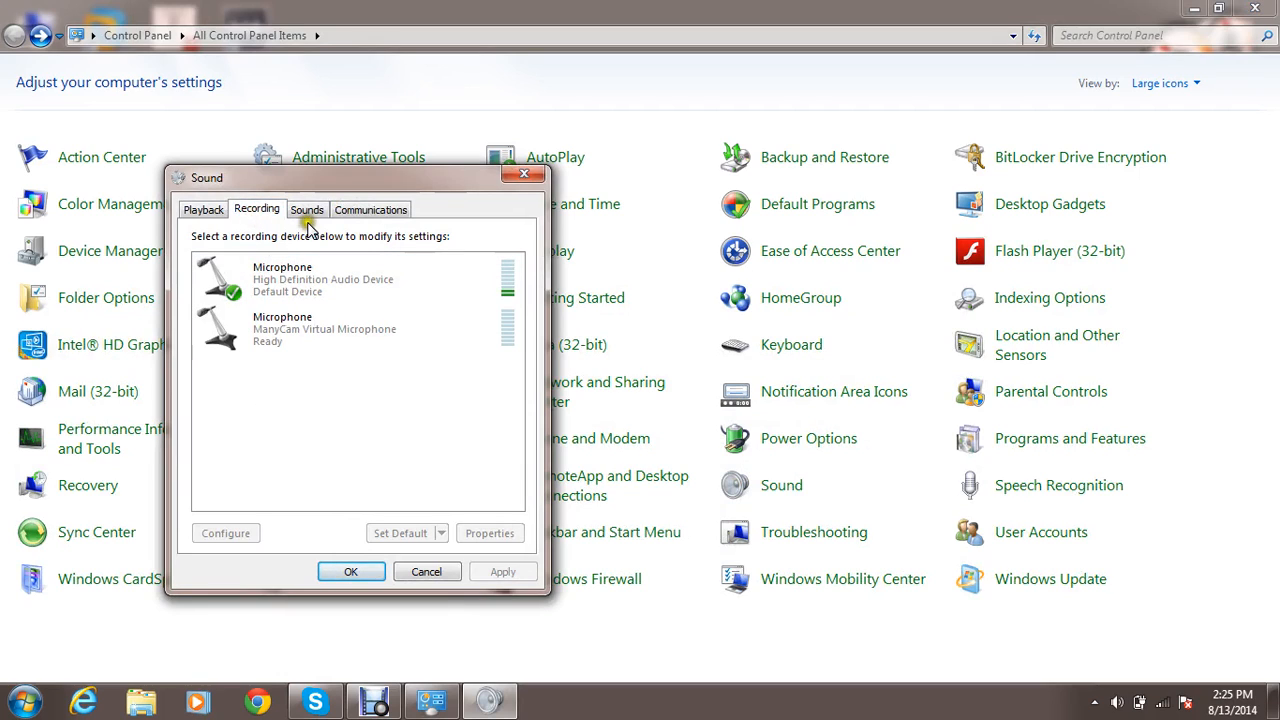
pyautogui.click(316, 212)
pyautogui.click(350, 208)
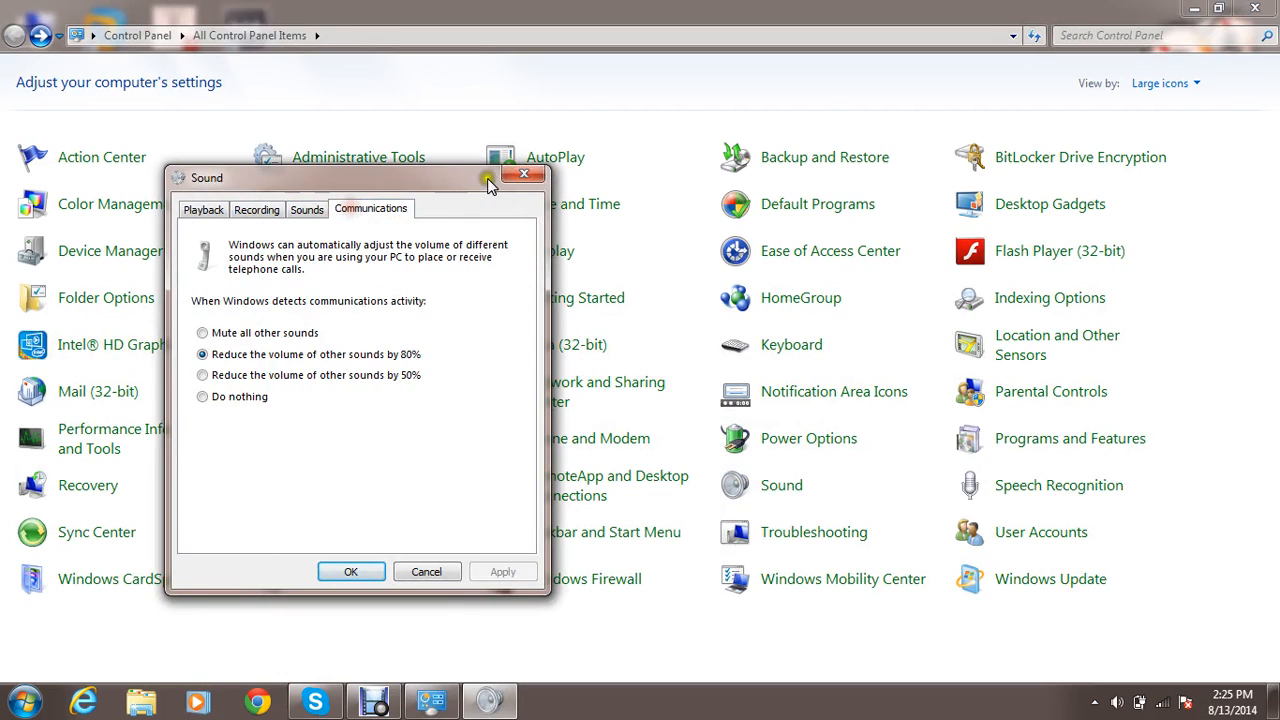
pyautogui.click(529, 175)
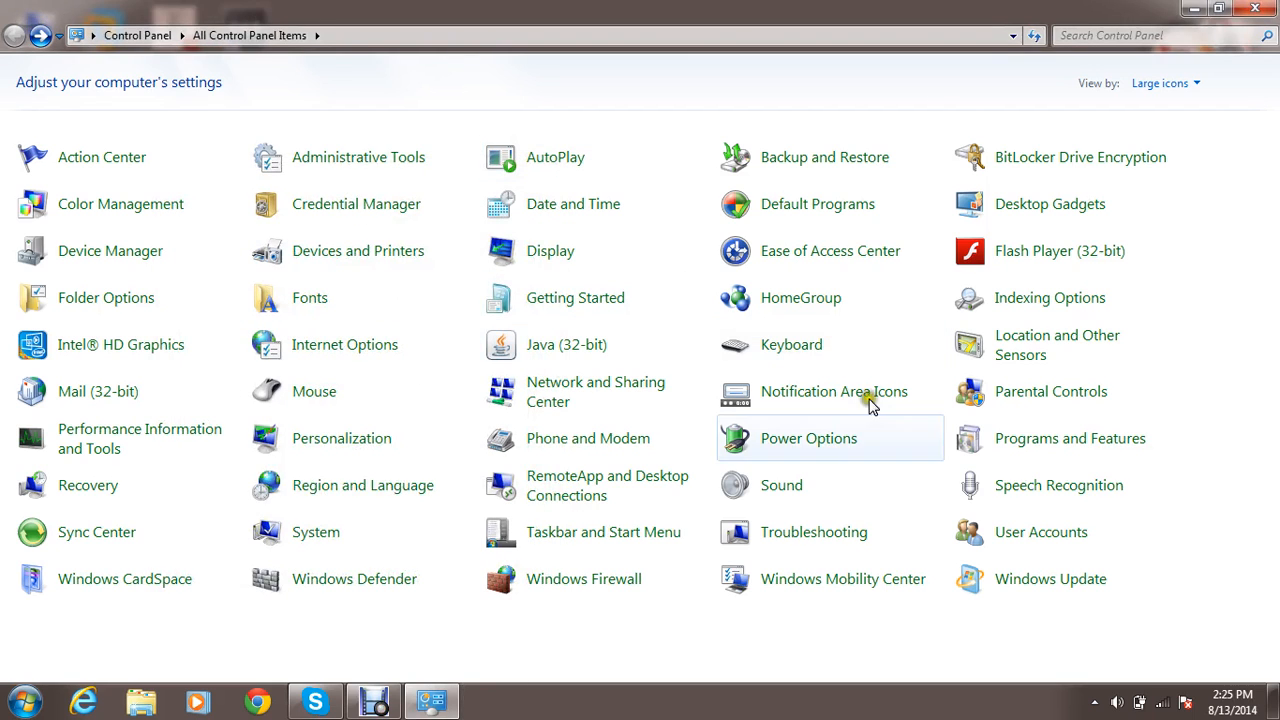
# View the Speech Recognition options and the Sync Center partnerships, returning to the Control Panel items after each.
pyautogui.click(1040, 490)
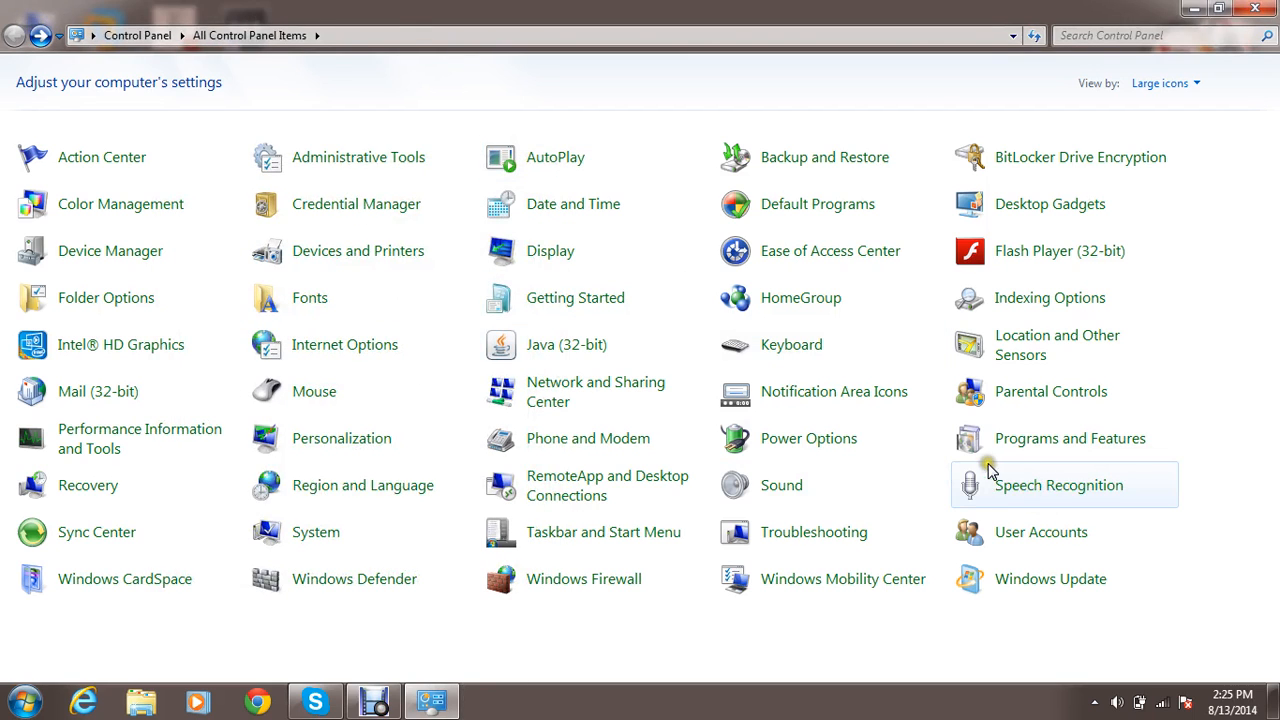
pyautogui.click(684, 417)
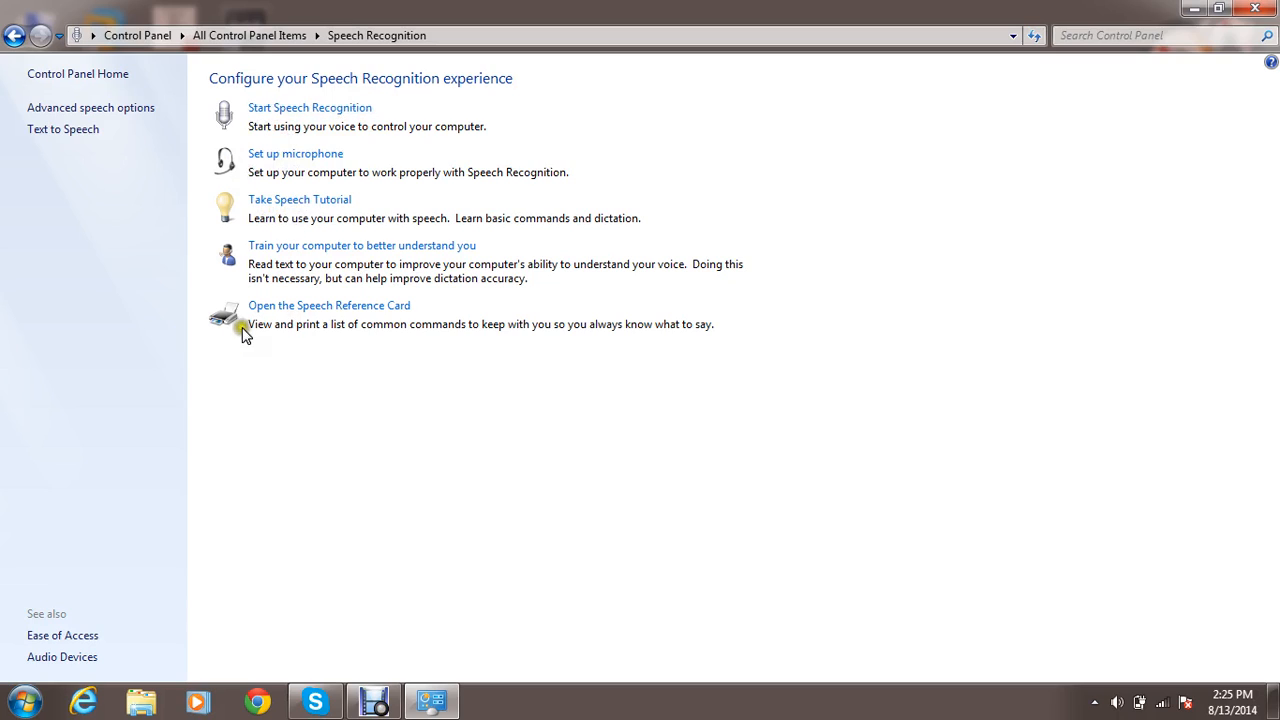
pyautogui.hotkey('alt', 'Left')
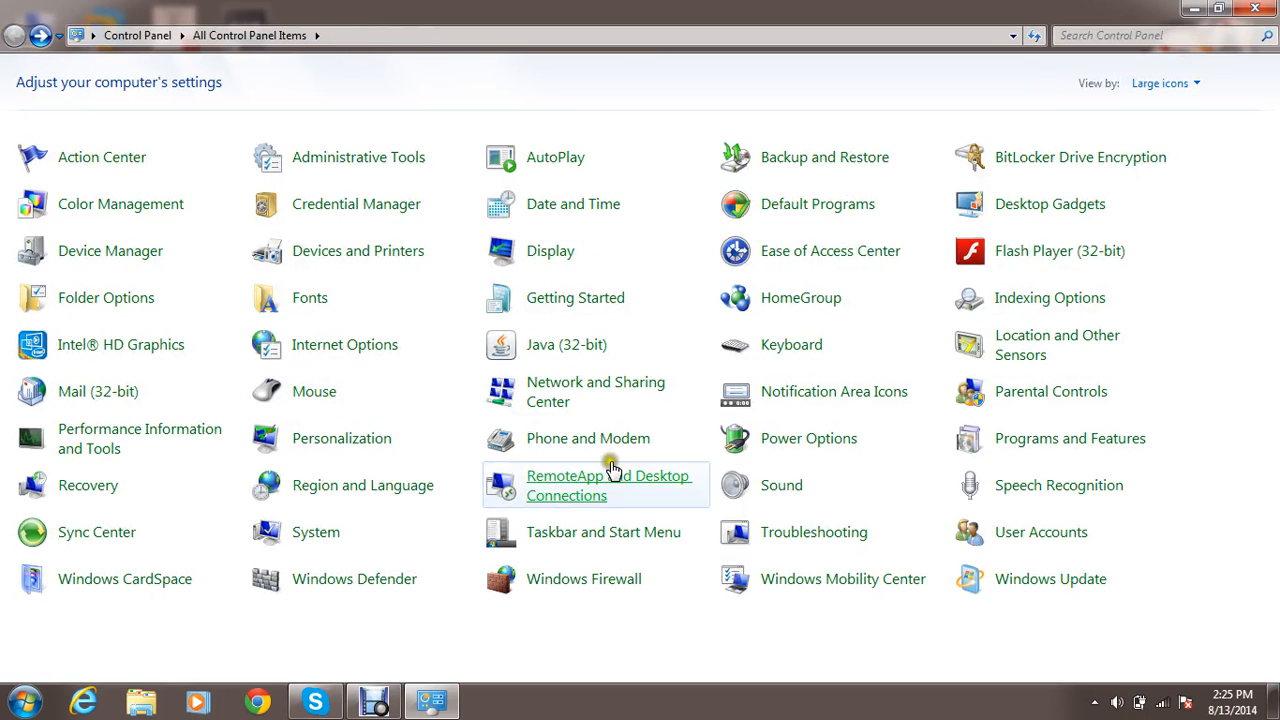
pyautogui.click(108, 533)
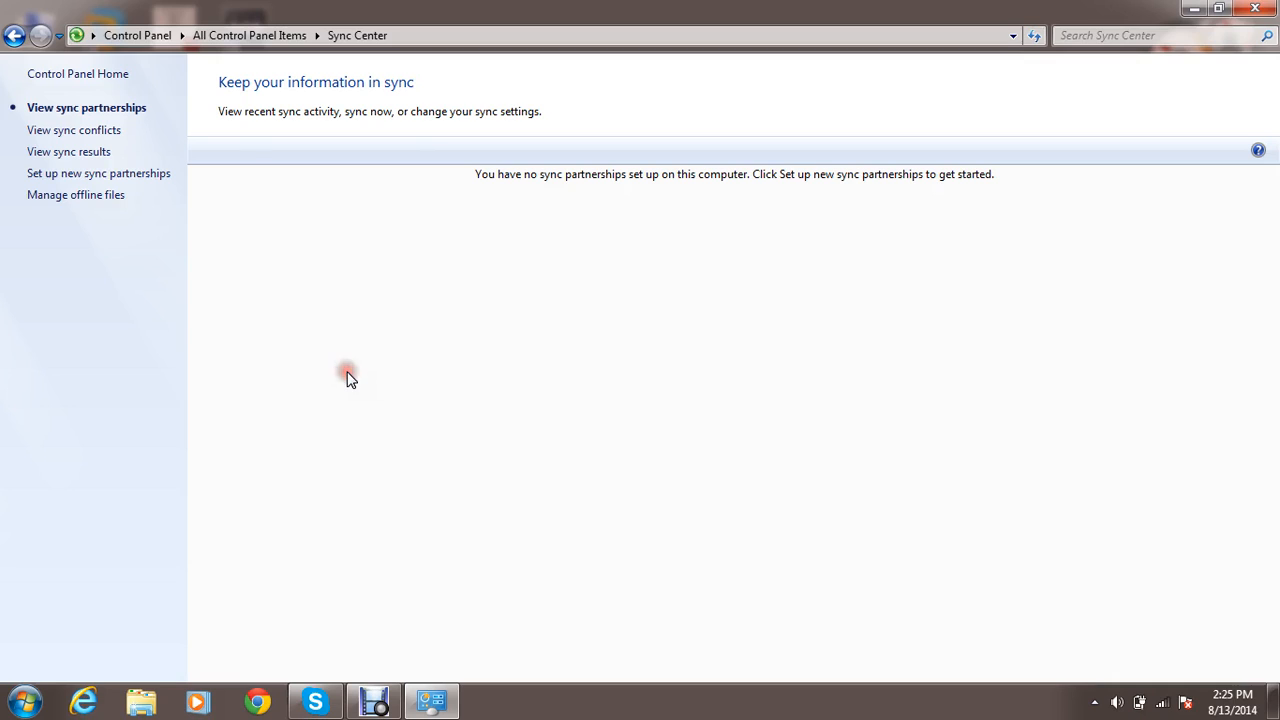
pyautogui.hotkey('alt', 'Left')
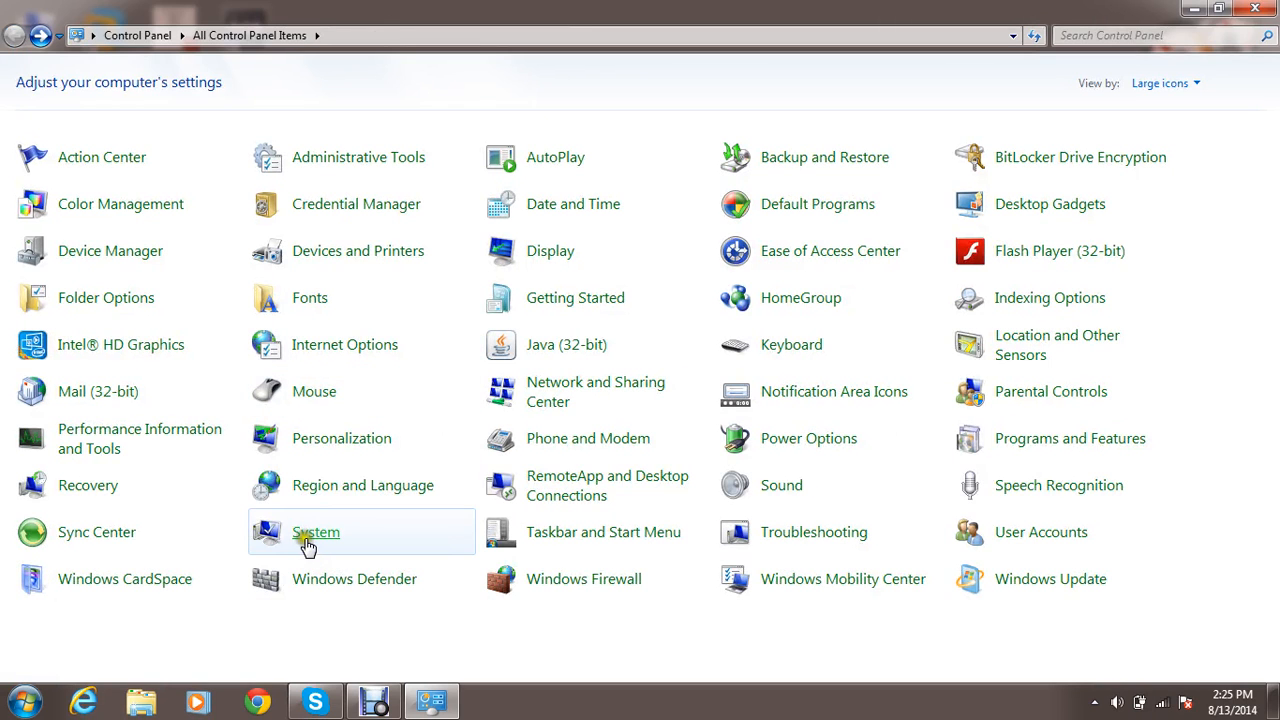
# View the basic computer information and the related settings links in System and return to the Control Panel items.
pyautogui.click(310, 541)
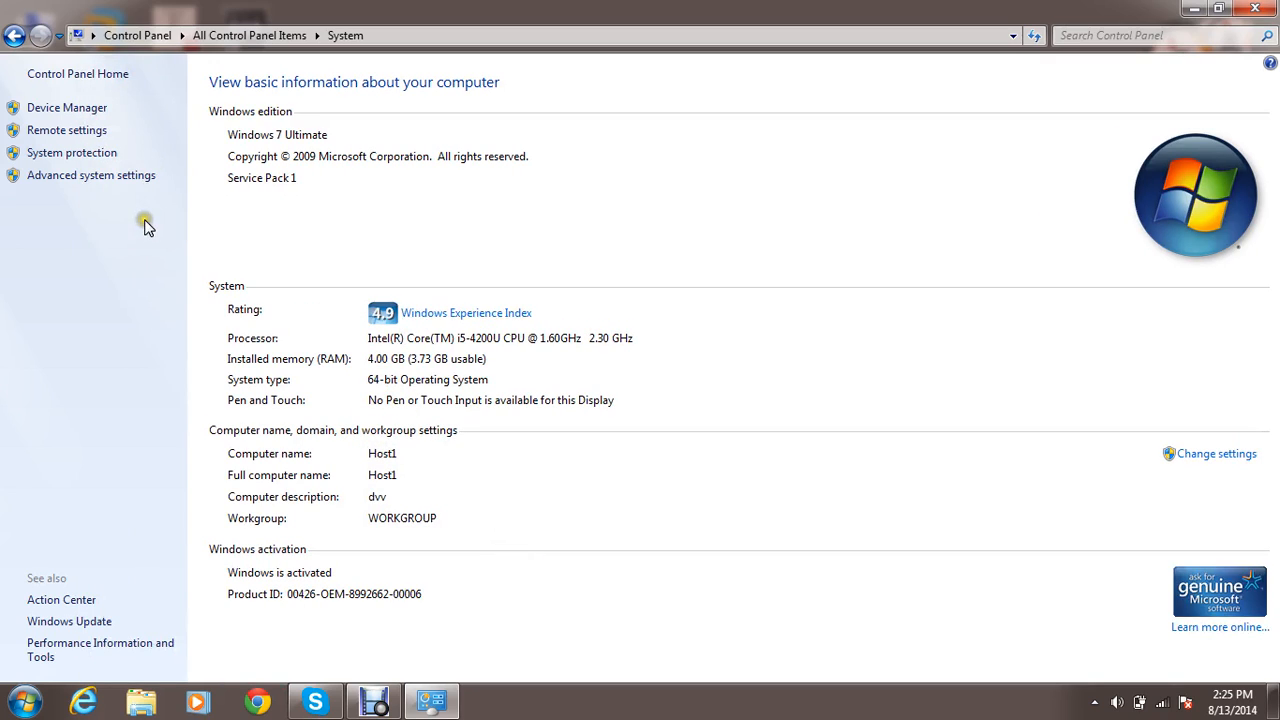
pyautogui.click(95, 131)
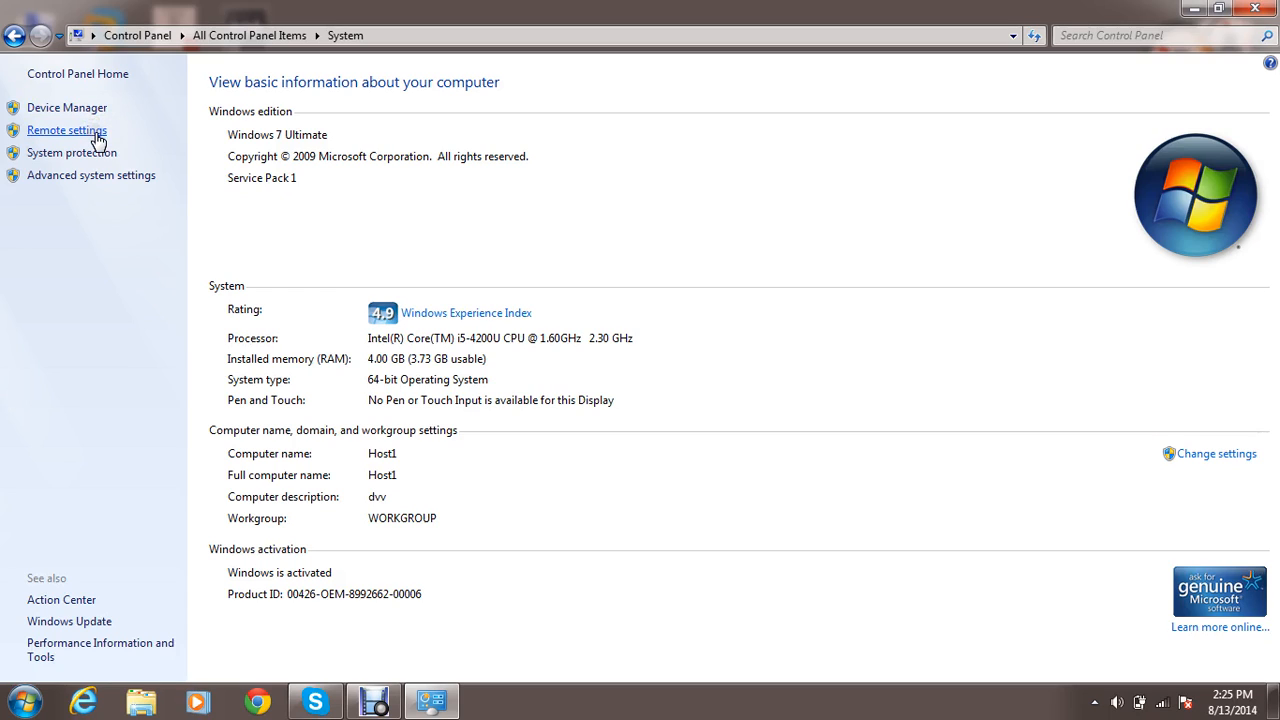
pyautogui.click(92, 153)
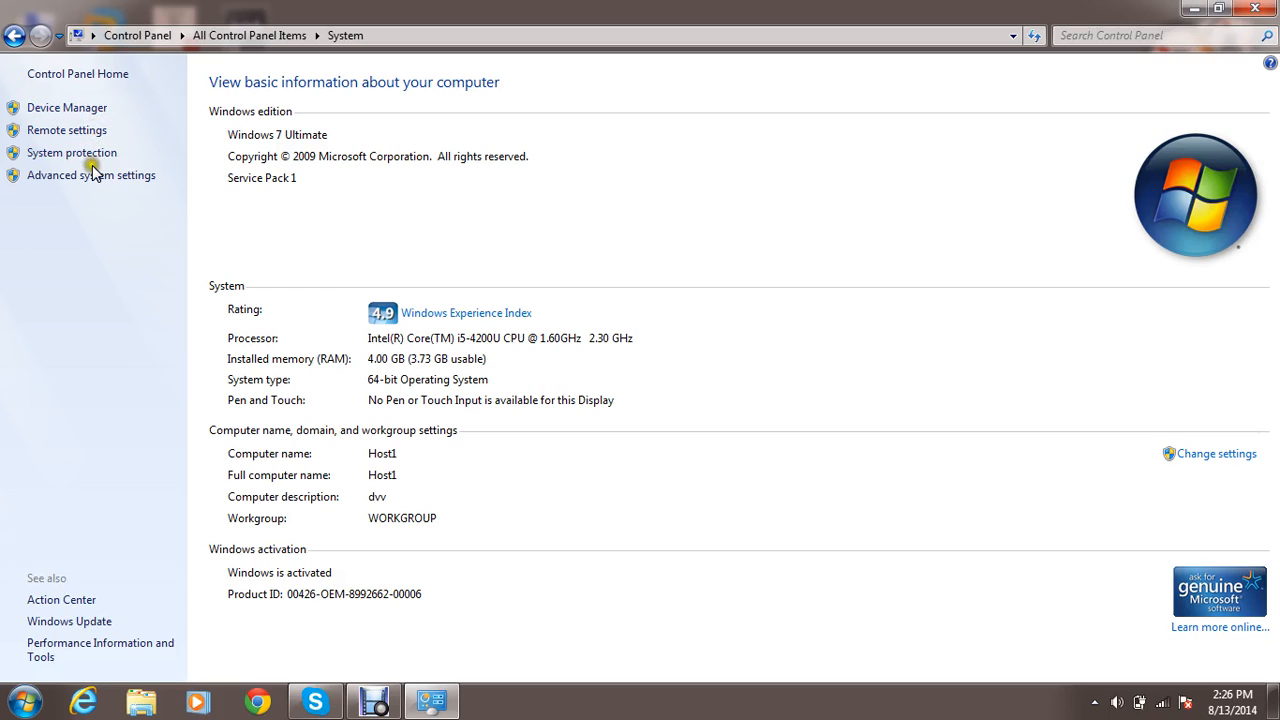
pyautogui.click(94, 176)
pyautogui.press('BackSpace')
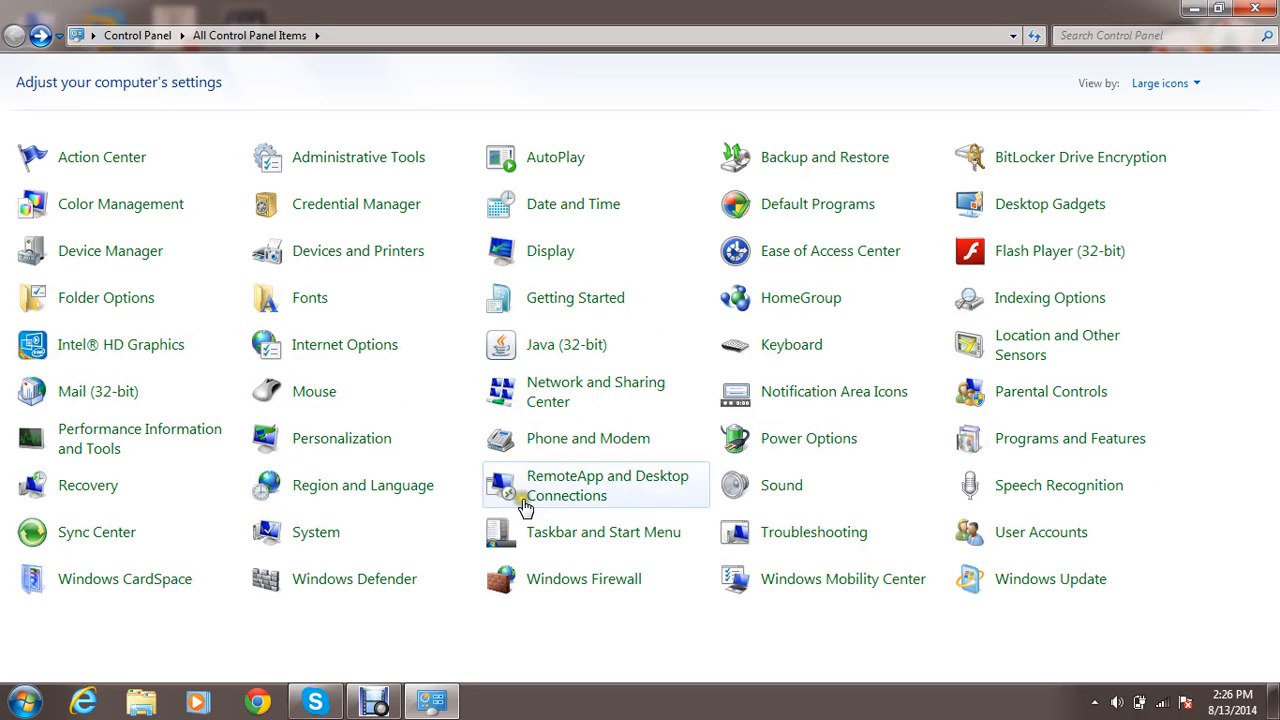
# View the Taskbar, Start Menu and Toolbars settings, including the taskbar location and button choices, and close the properties dialog.
pyautogui.click(553, 540)
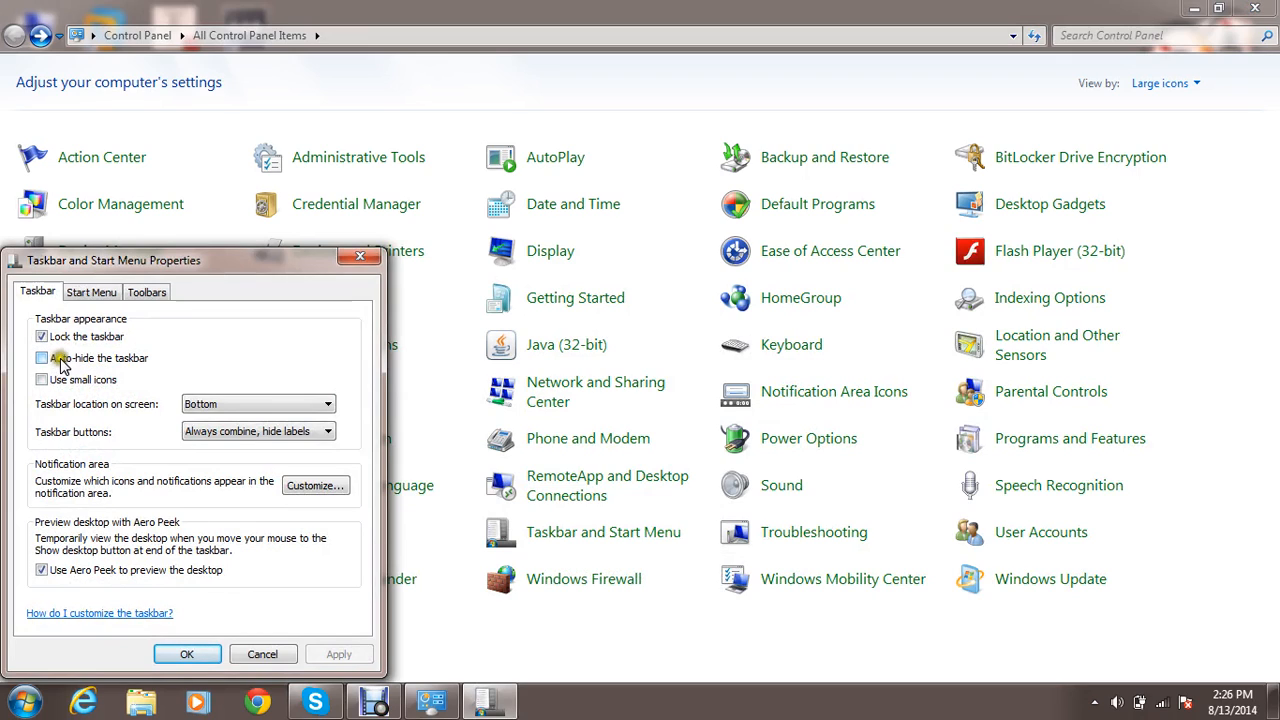
pyautogui.click(202, 407)
pyautogui.click(205, 416)
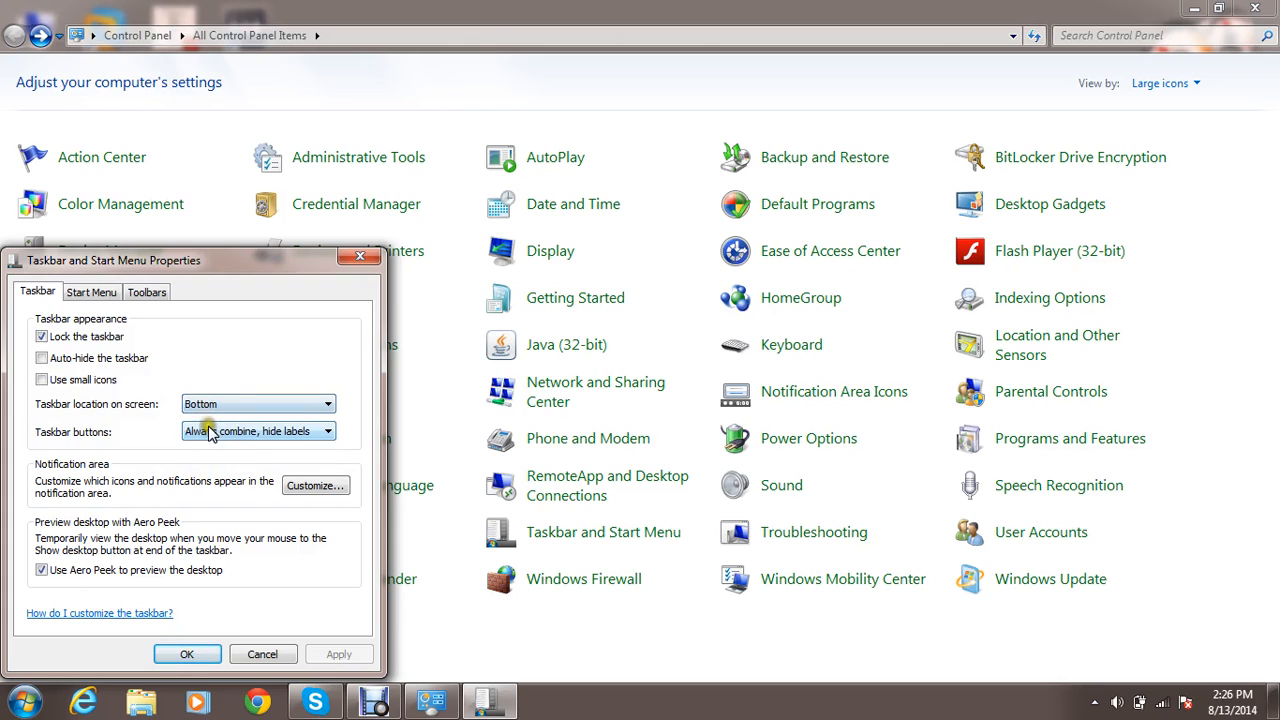
pyautogui.click(208, 437)
pyautogui.click(208, 437)
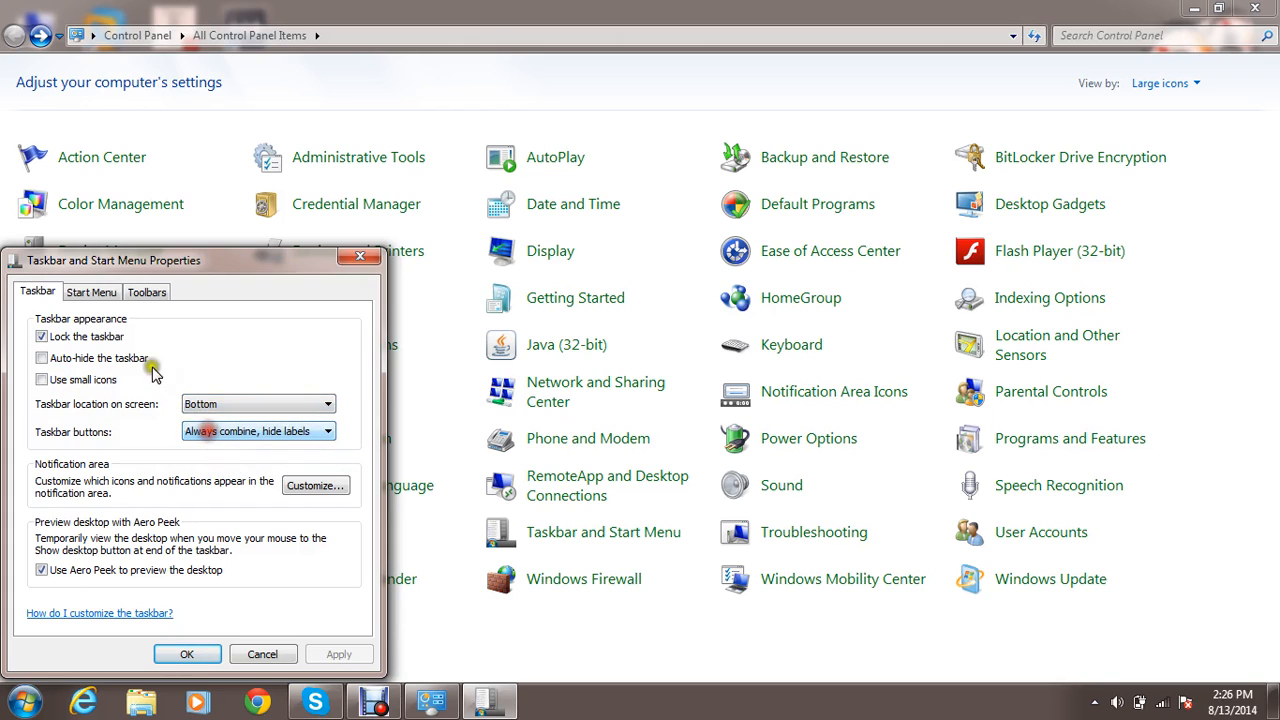
pyautogui.click(105, 292)
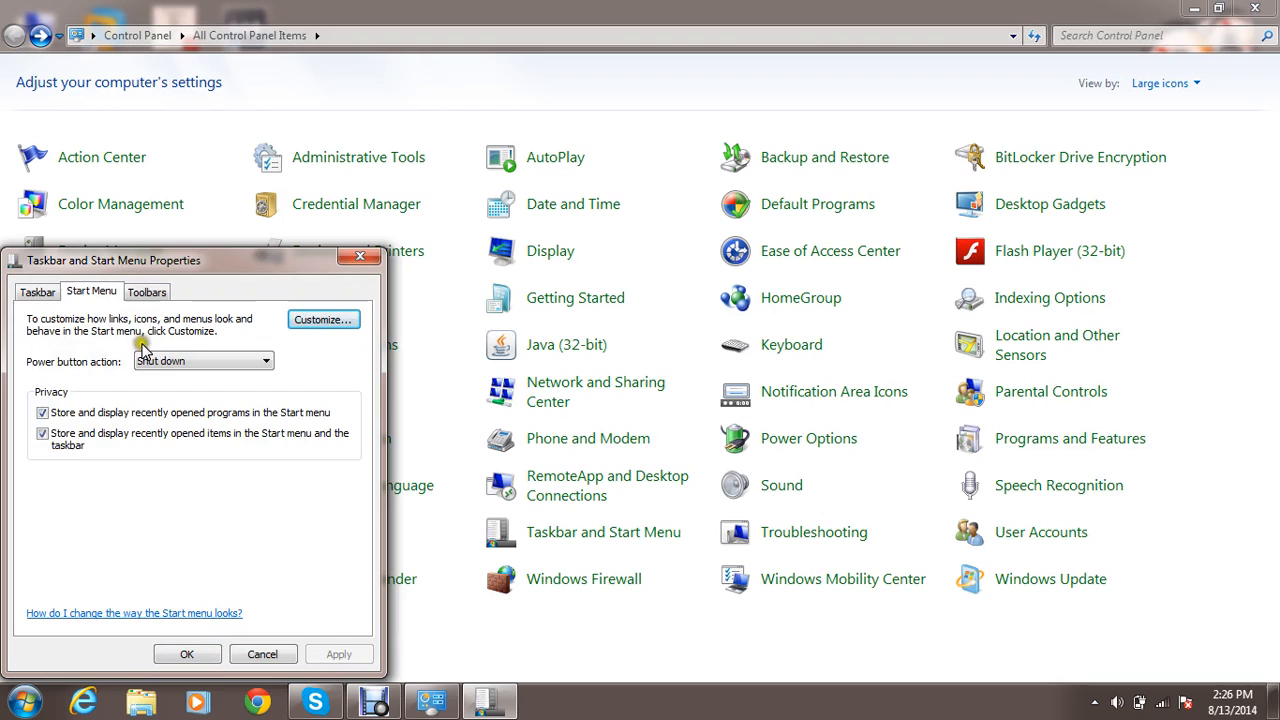
pyautogui.click(148, 293)
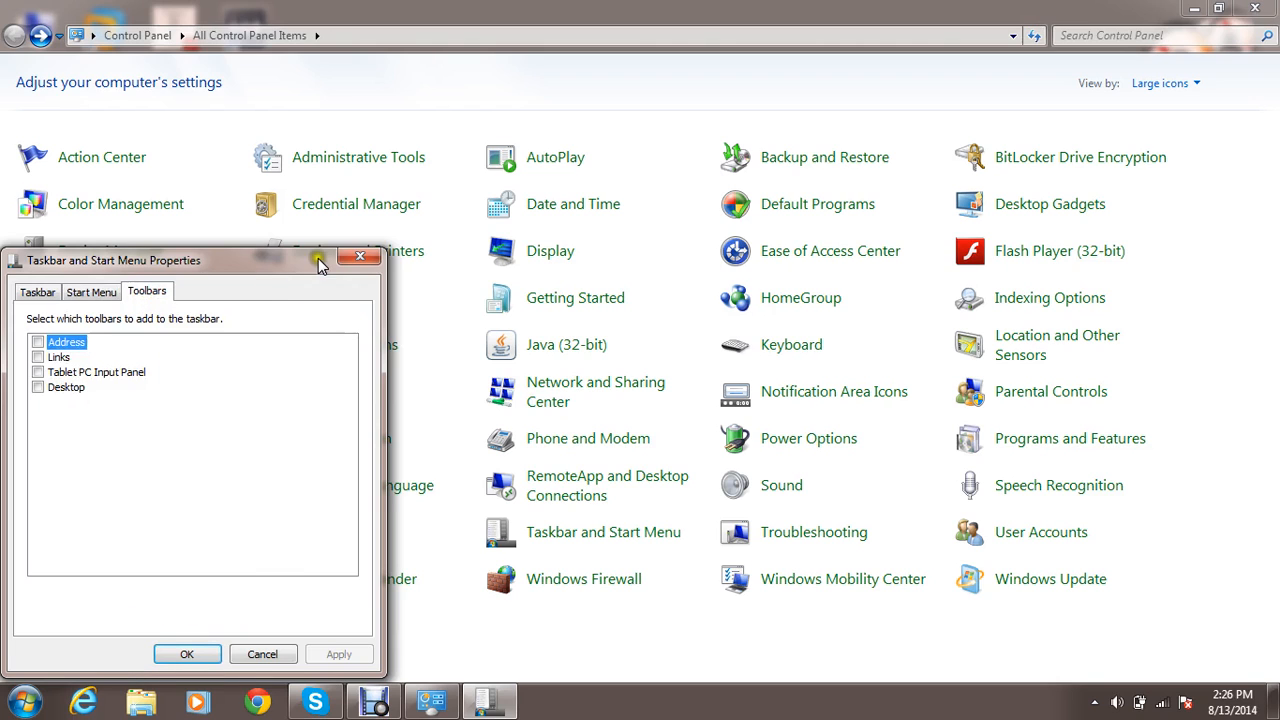
pyautogui.click(358, 259)
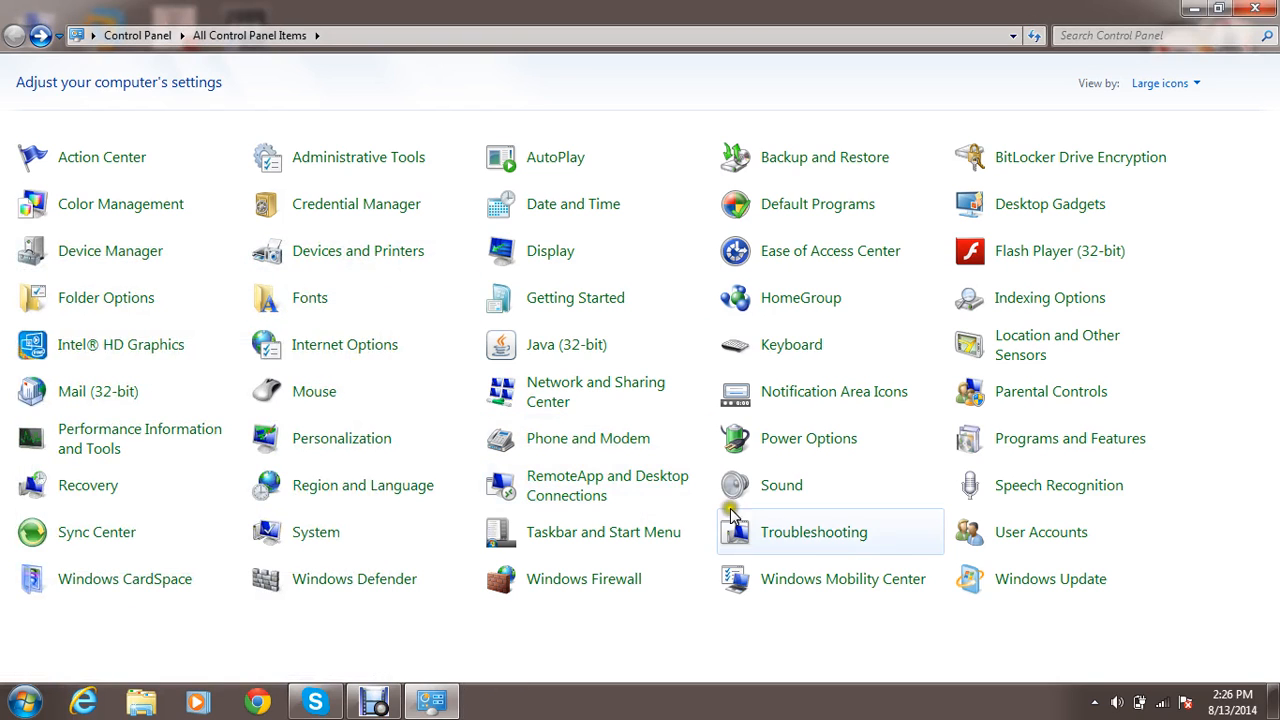
# View the Troubleshooting categories, return to the Control Panel items and open User Accounts.
pyautogui.click(800, 533)
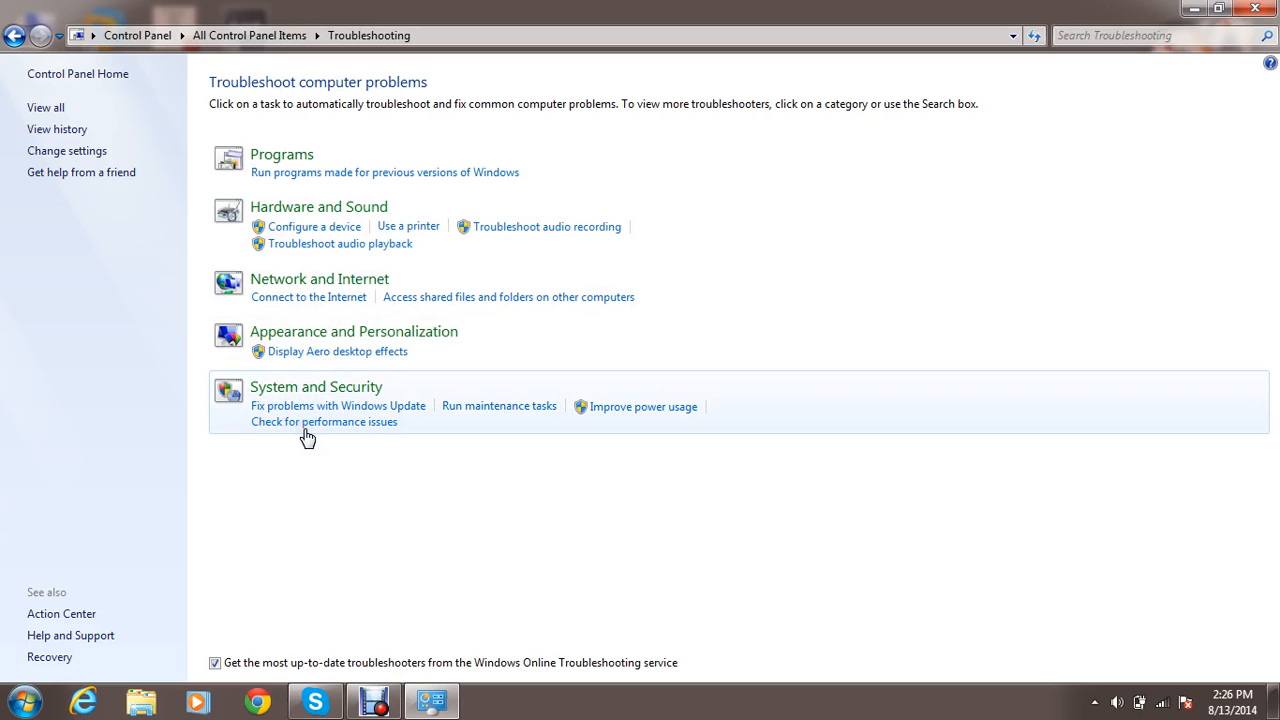
pyautogui.hotkey('alt', 'Left')
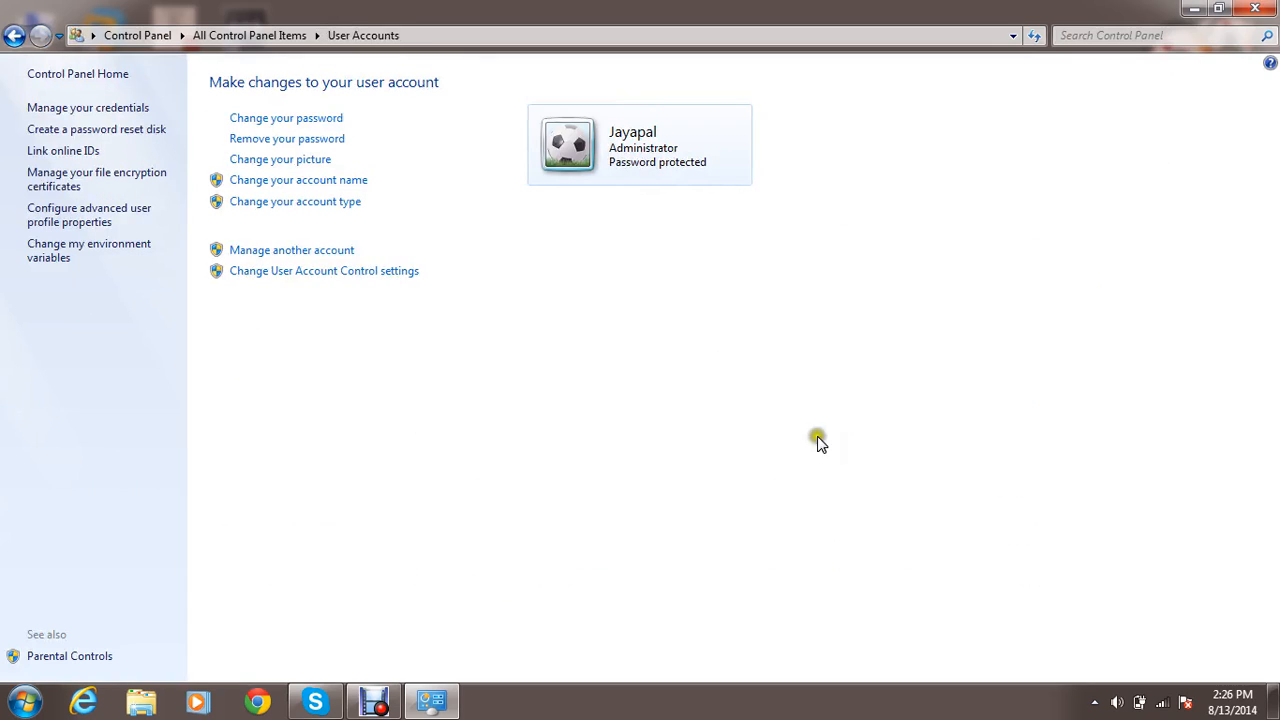
# View the change-password form of the administrator account, including its password hint field, and cancel it.
pyautogui.click(316, 119)
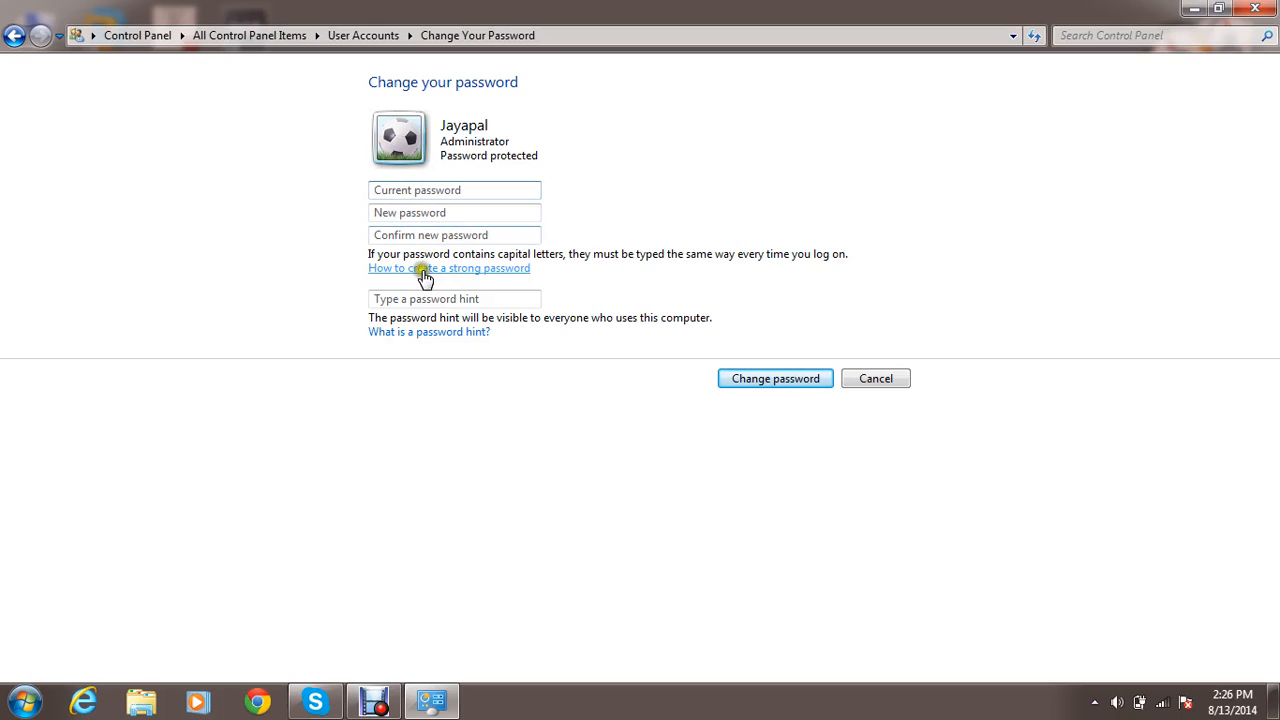
pyautogui.click(409, 298)
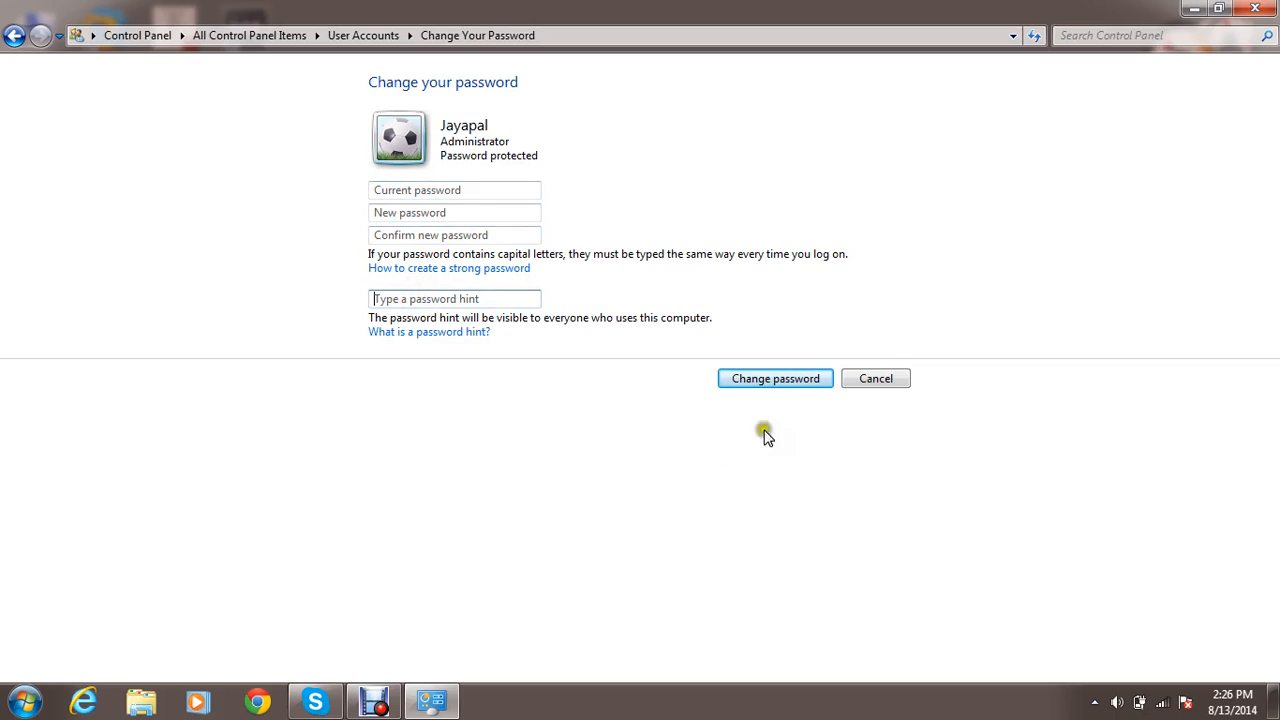
pyautogui.click(876, 379)
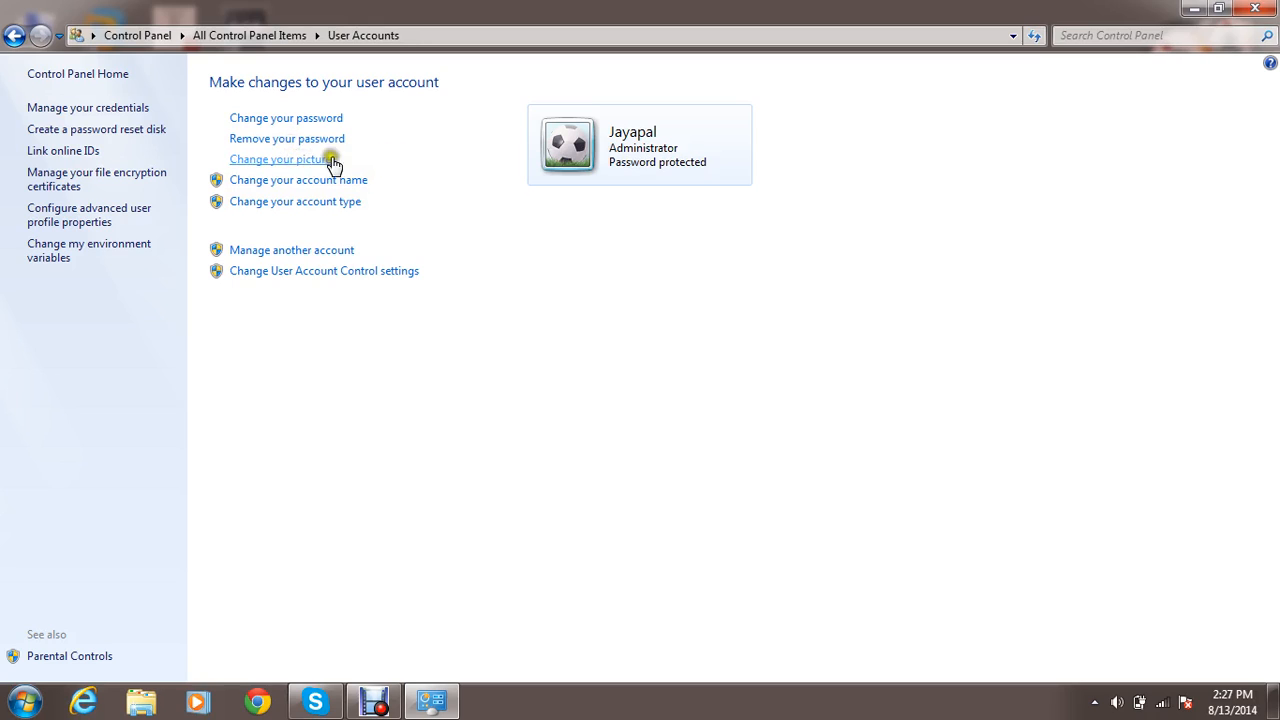
# Change the administrator account's picture to the white lucky cat.
pyautogui.click(294, 163)
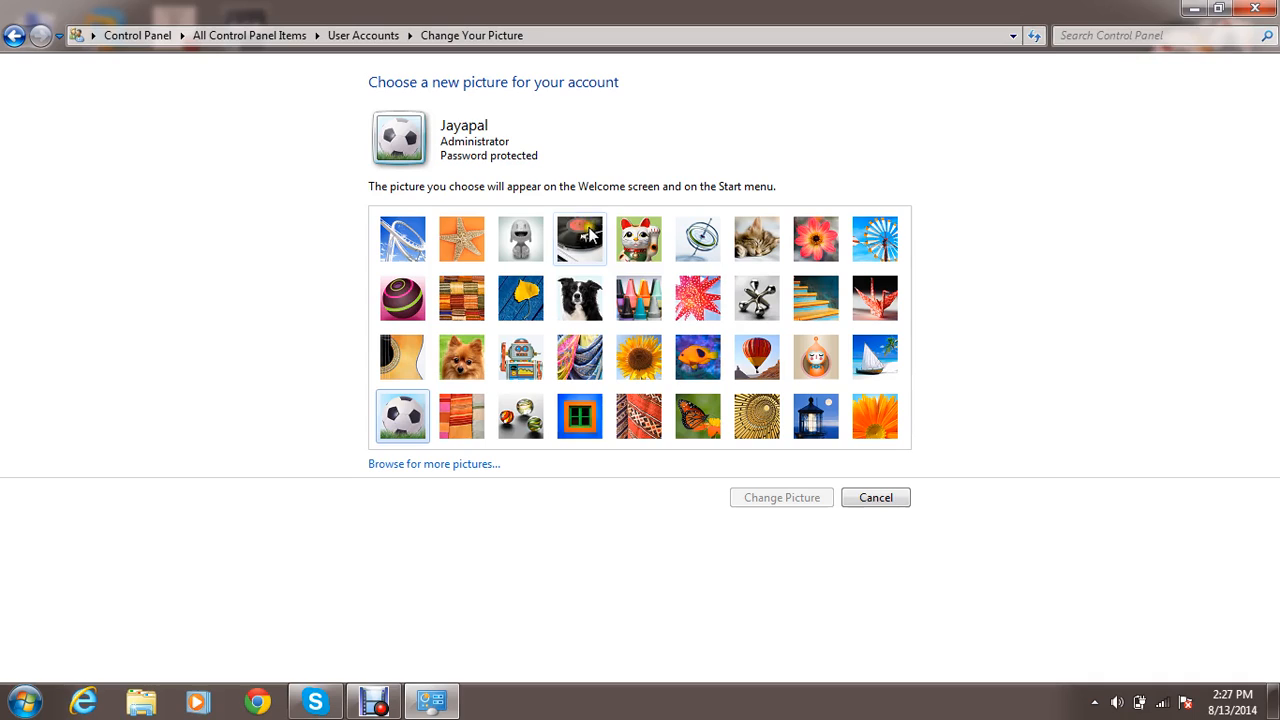
pyautogui.click(648, 254)
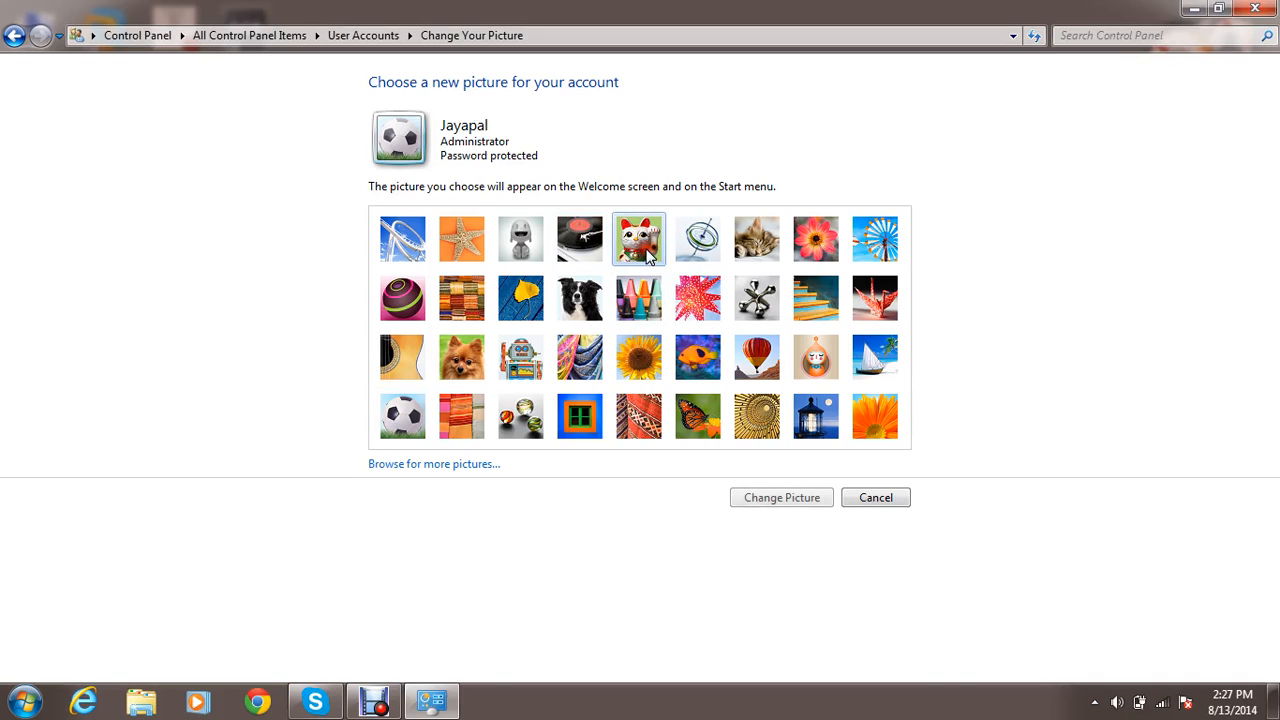
pyautogui.click(785, 498)
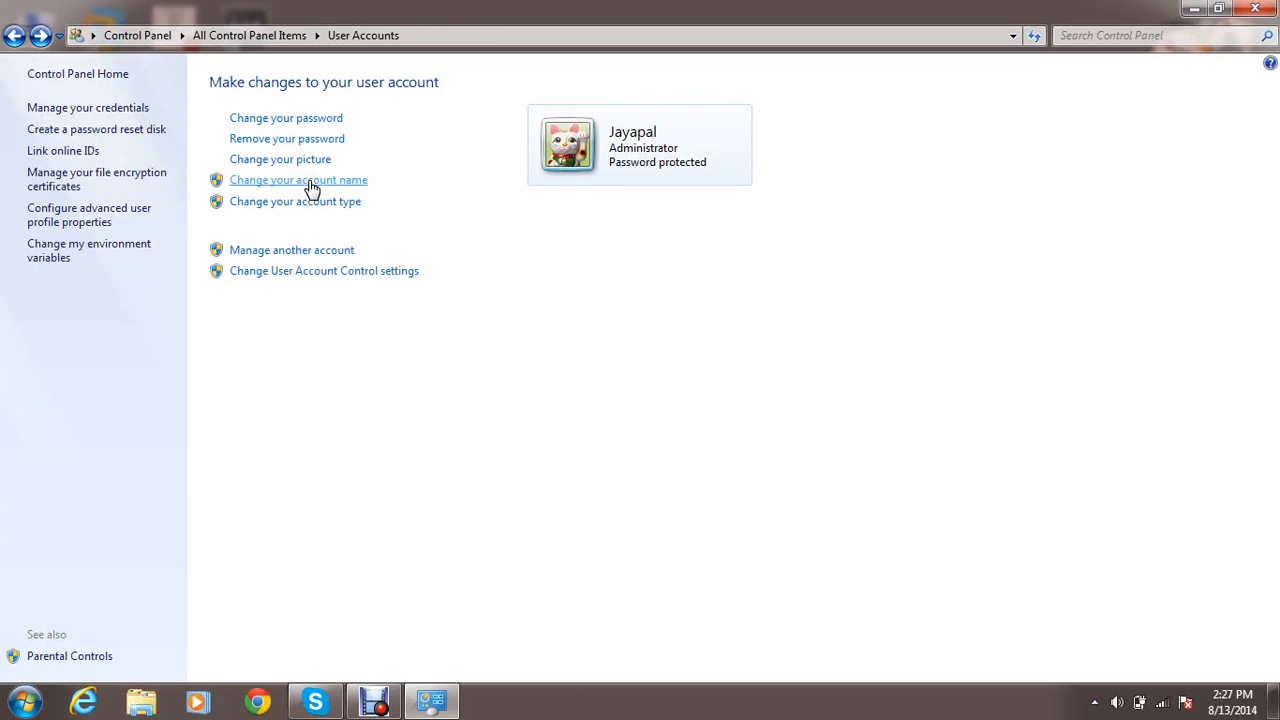
# View the pages for changing the account name and the account type, cancelling each without changes.
pyautogui.click(357, 180)
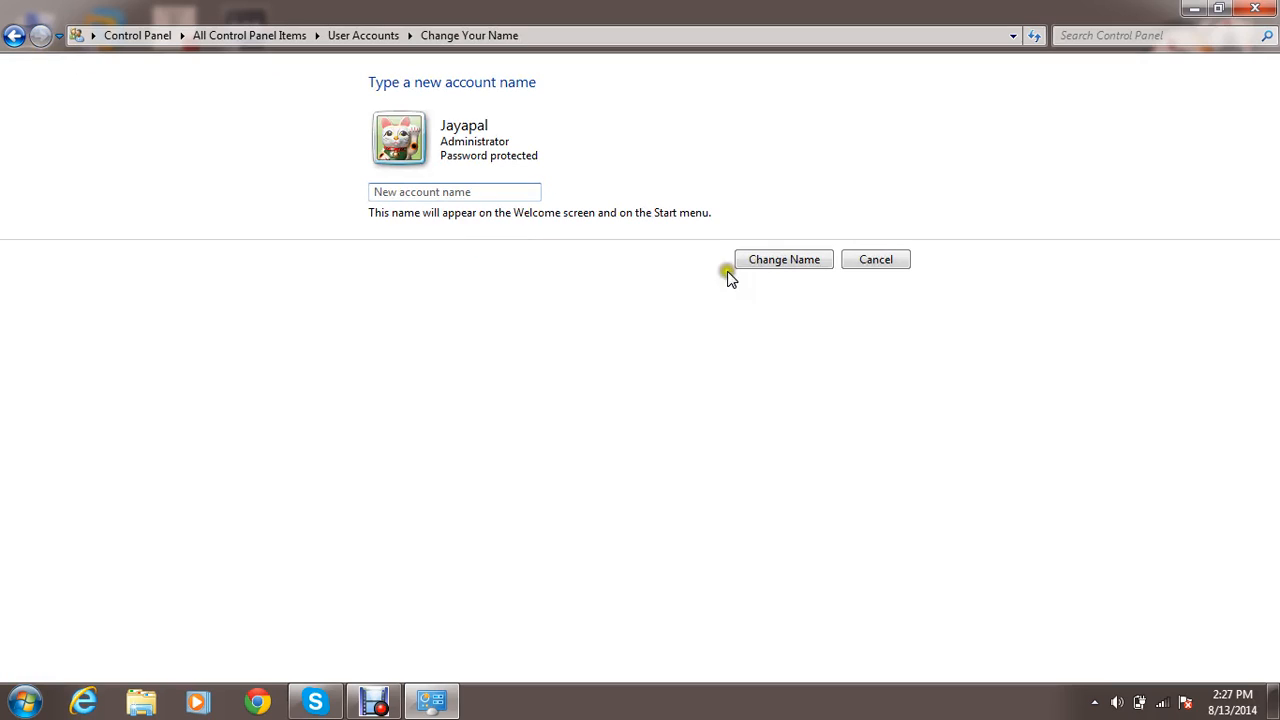
pyautogui.click(877, 268)
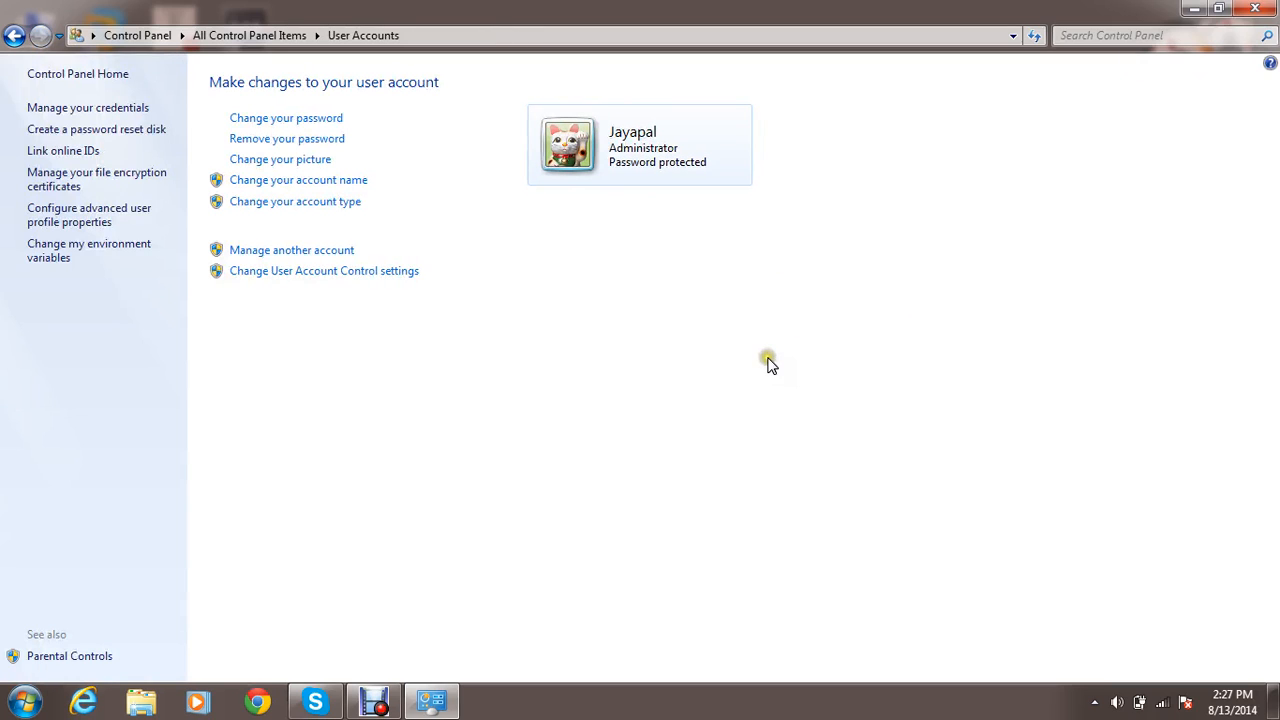
pyautogui.click(325, 201)
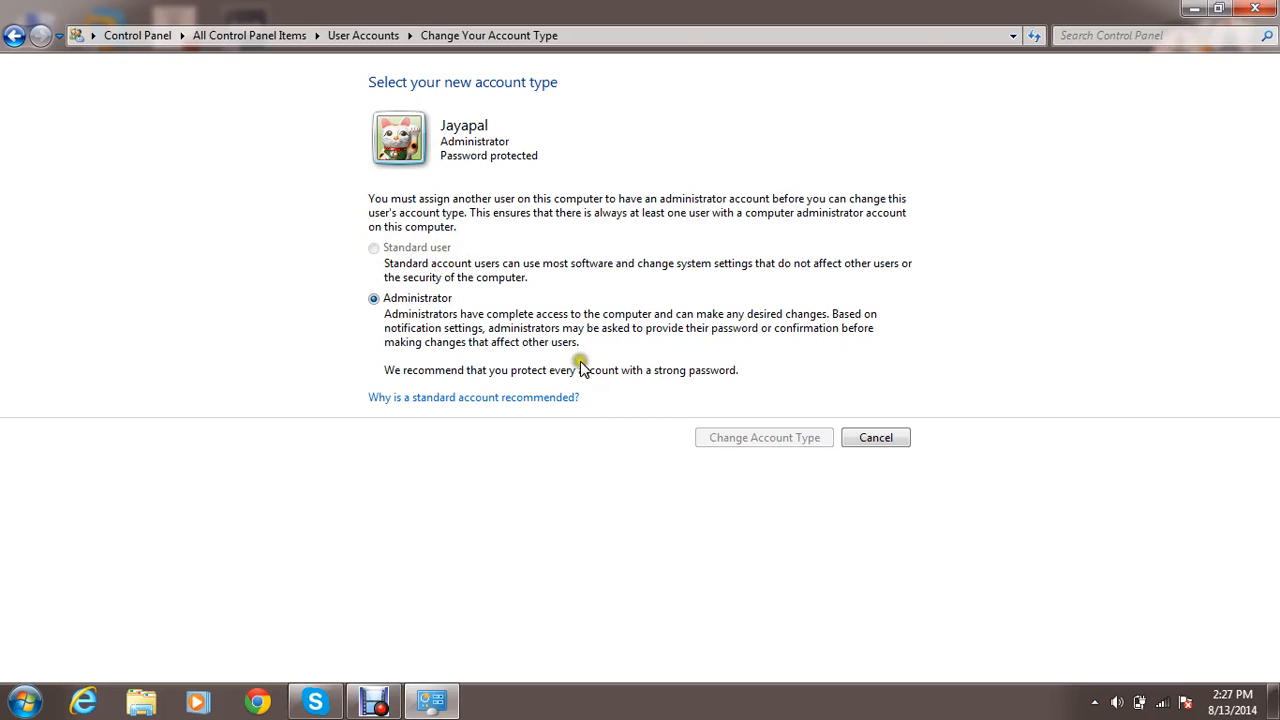
pyautogui.click(878, 442)
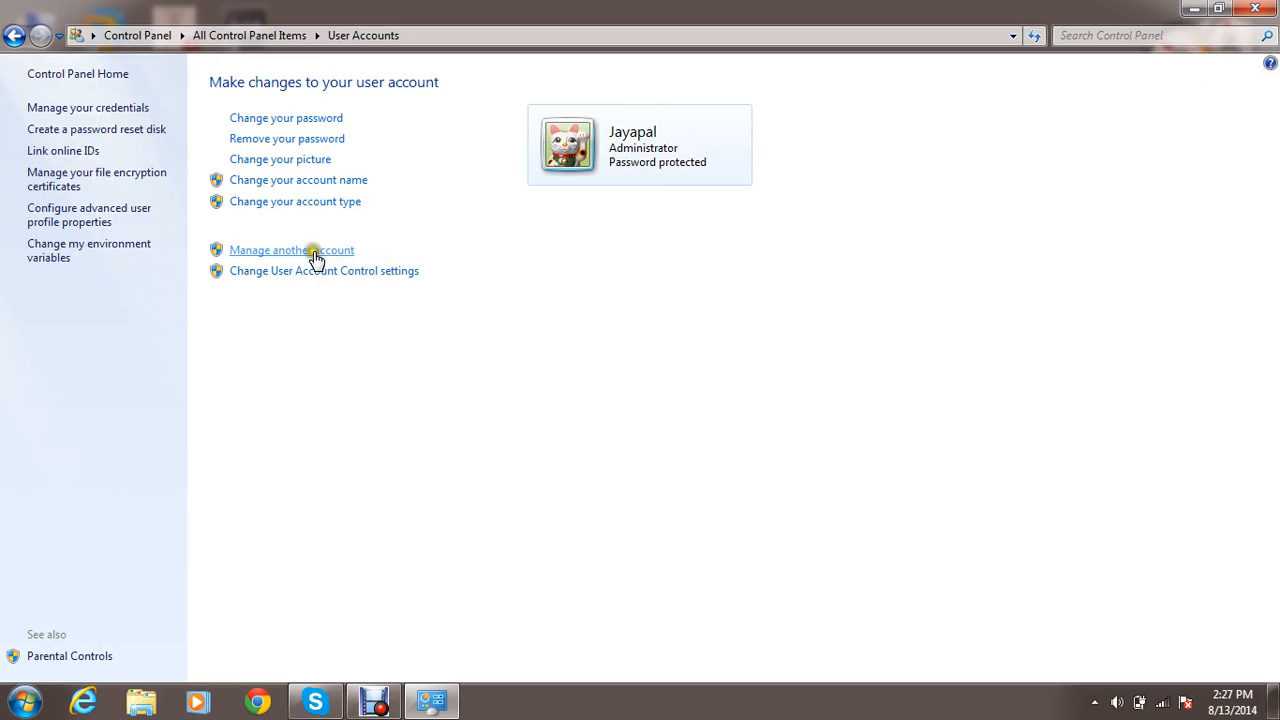
# View the account list in Manage Accounts, go back past User Accounts to the account type page and cancel it.
pyautogui.click(315, 258)
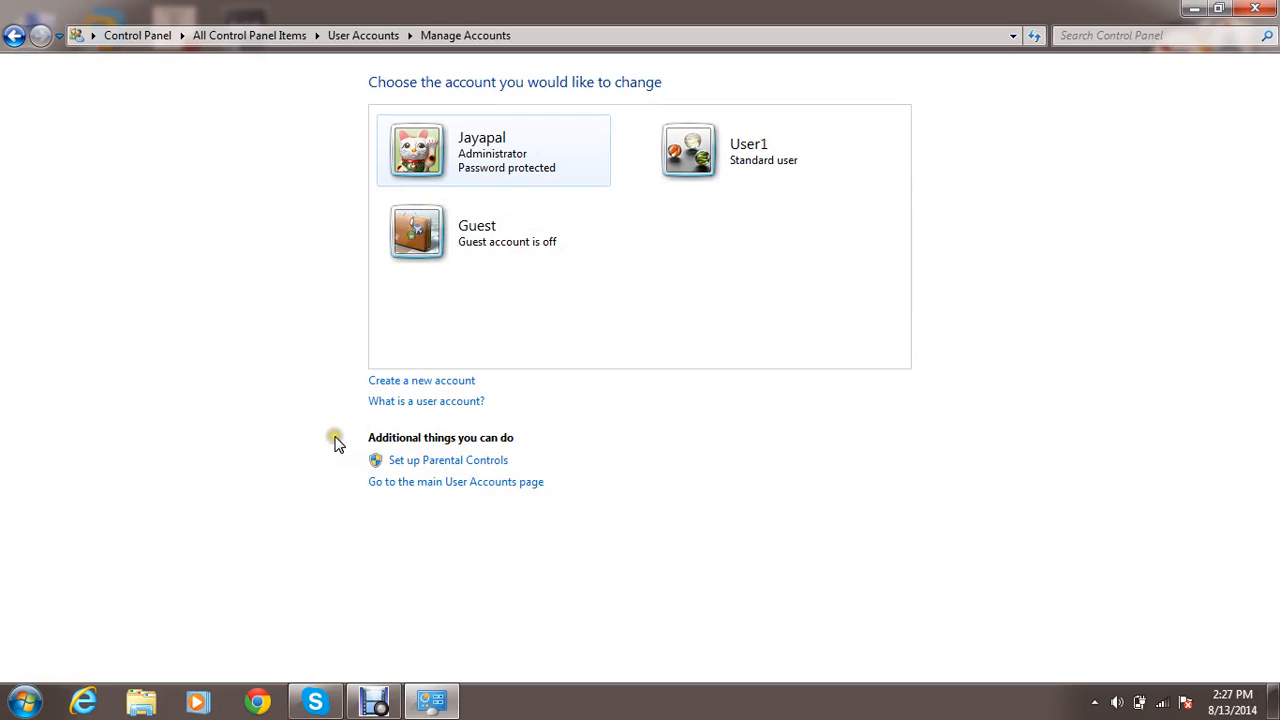
pyautogui.hotkey('alt', 'Left')
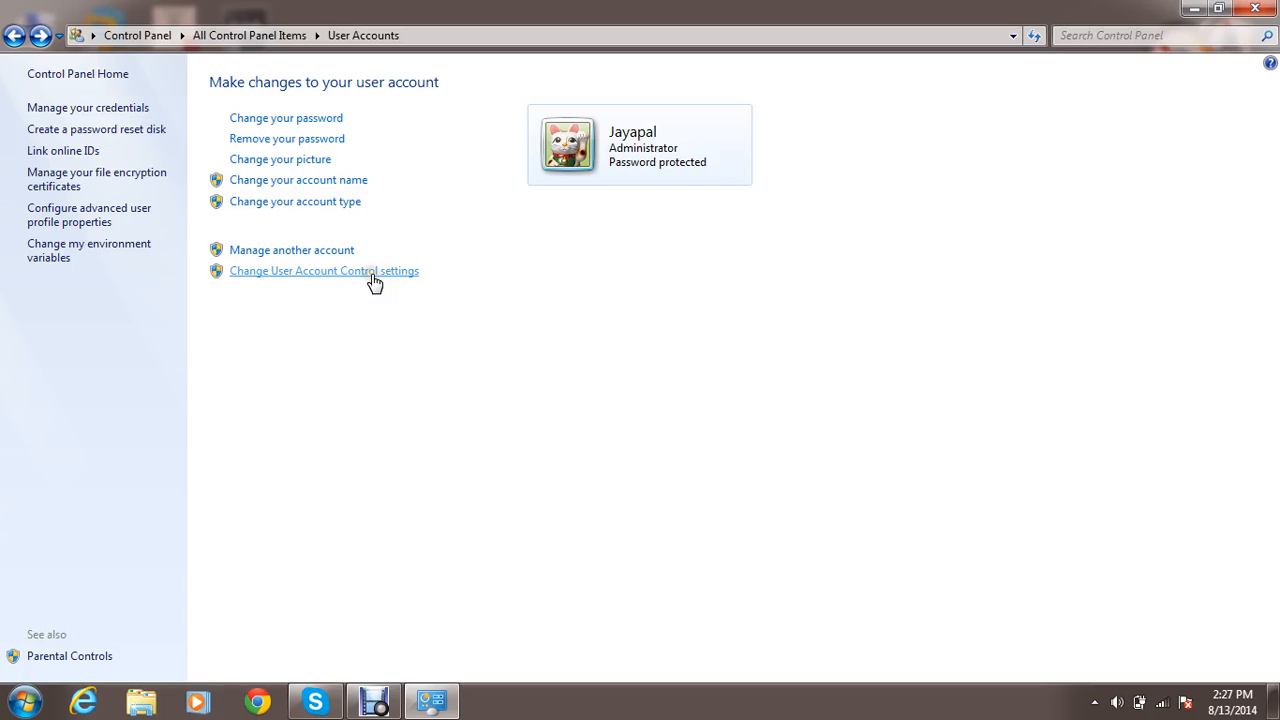
pyautogui.click(367, 316)
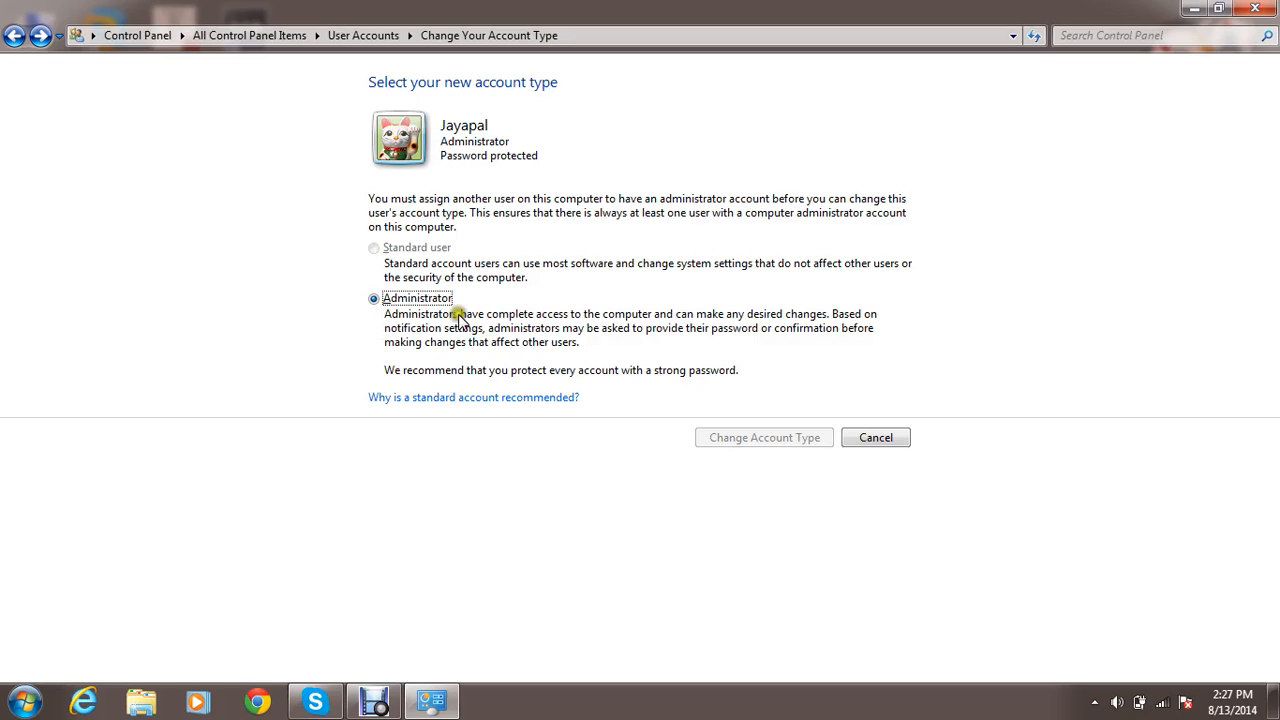
pyautogui.click(875, 440)
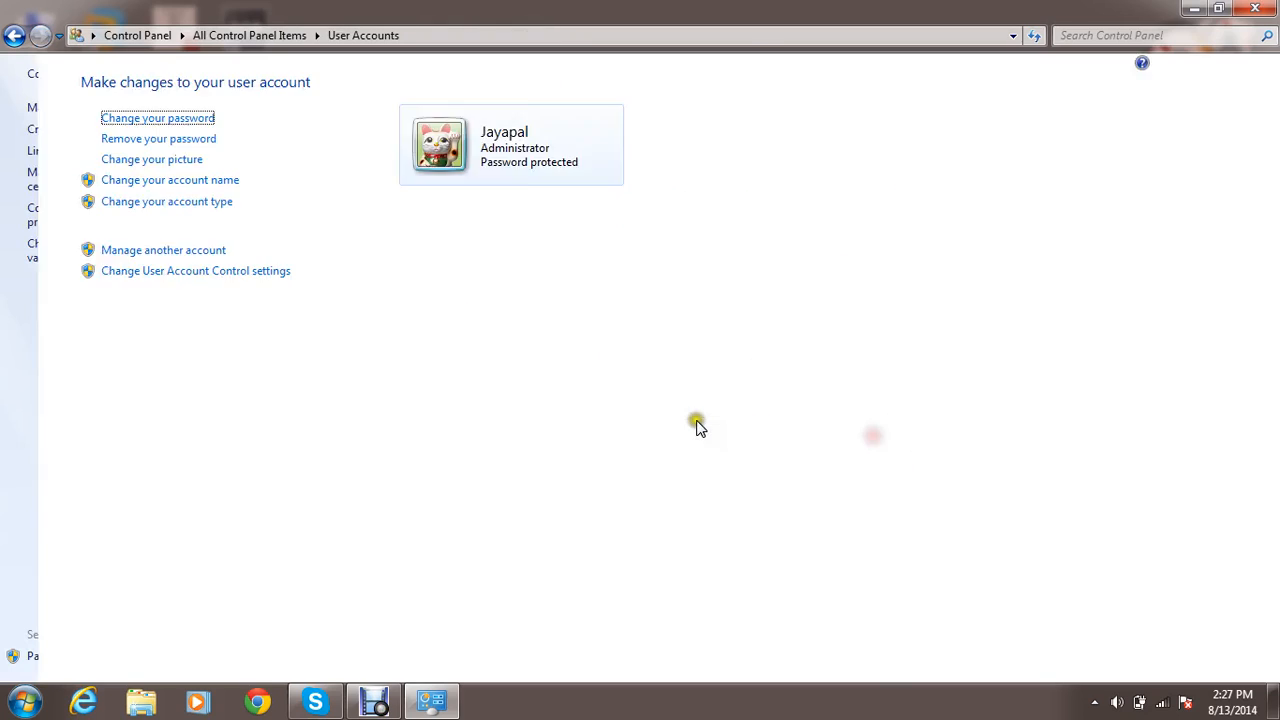
# Return from the User Accounts pages to the Control Panel home and display all items as large icons.
pyautogui.click(693, 415)
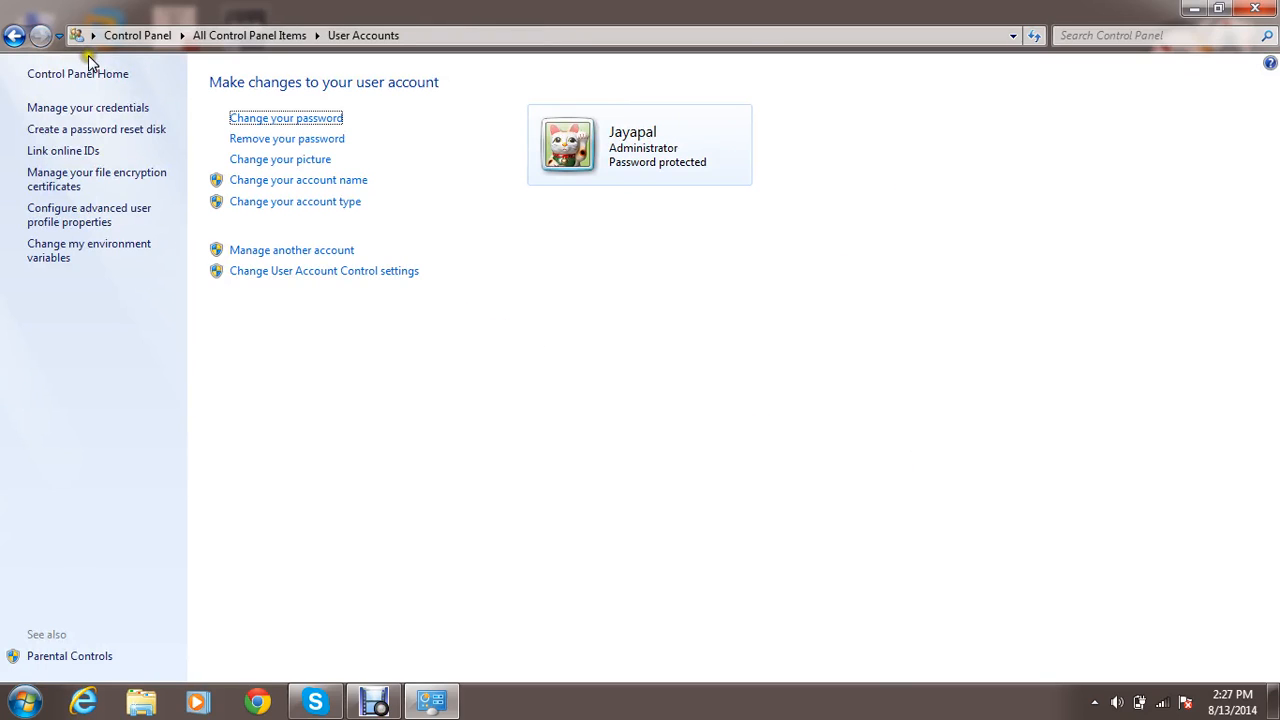
pyautogui.click(15, 40)
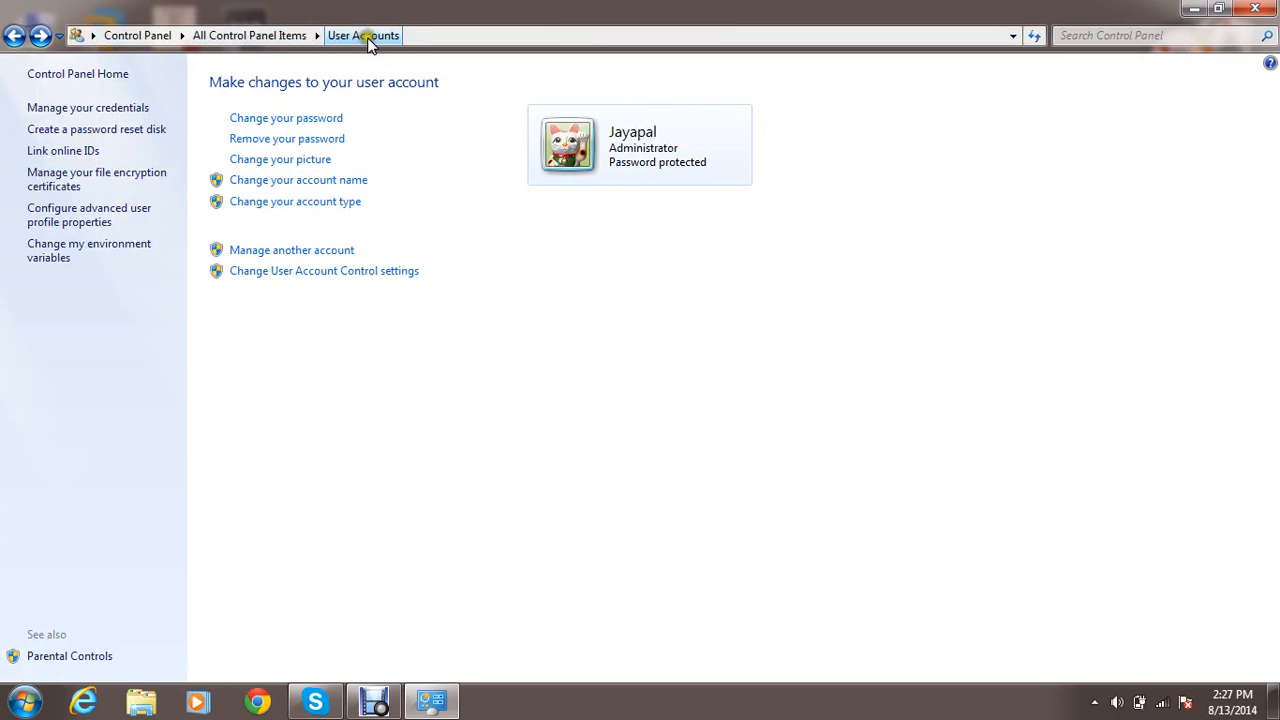
pyautogui.click(411, 40)
pyautogui.click(411, 40)
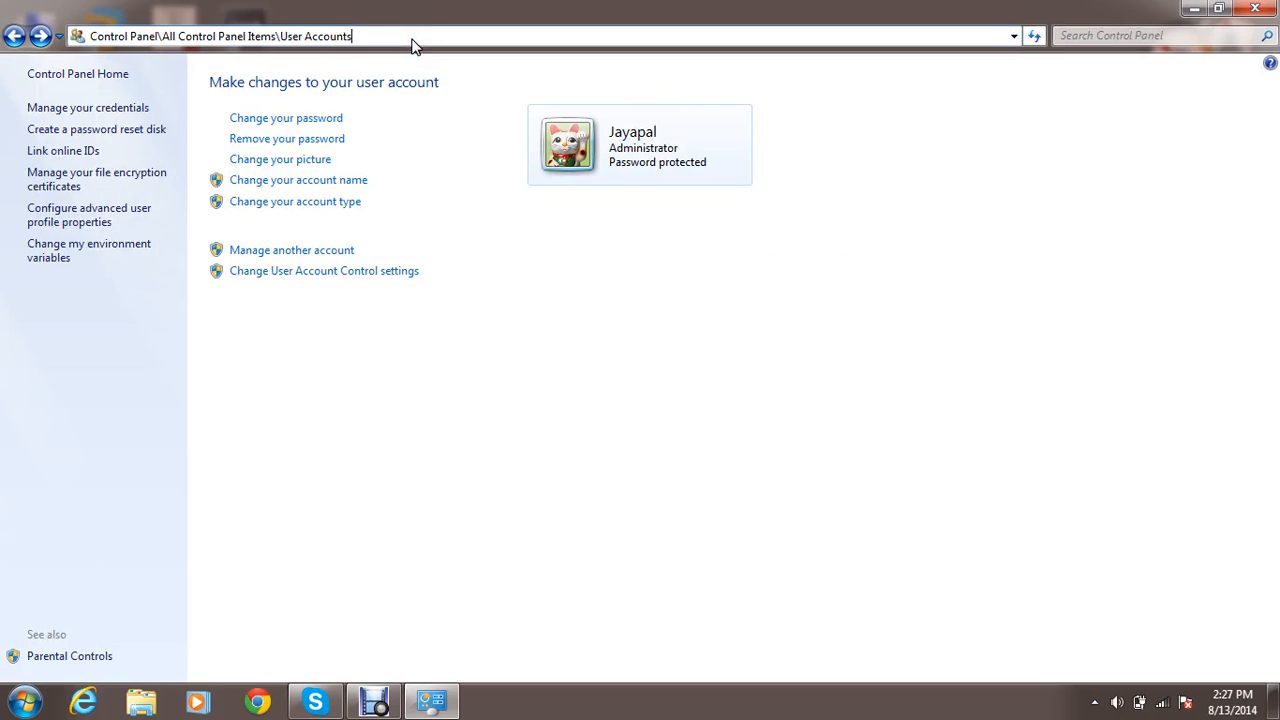
pyautogui.press('BackSpace')
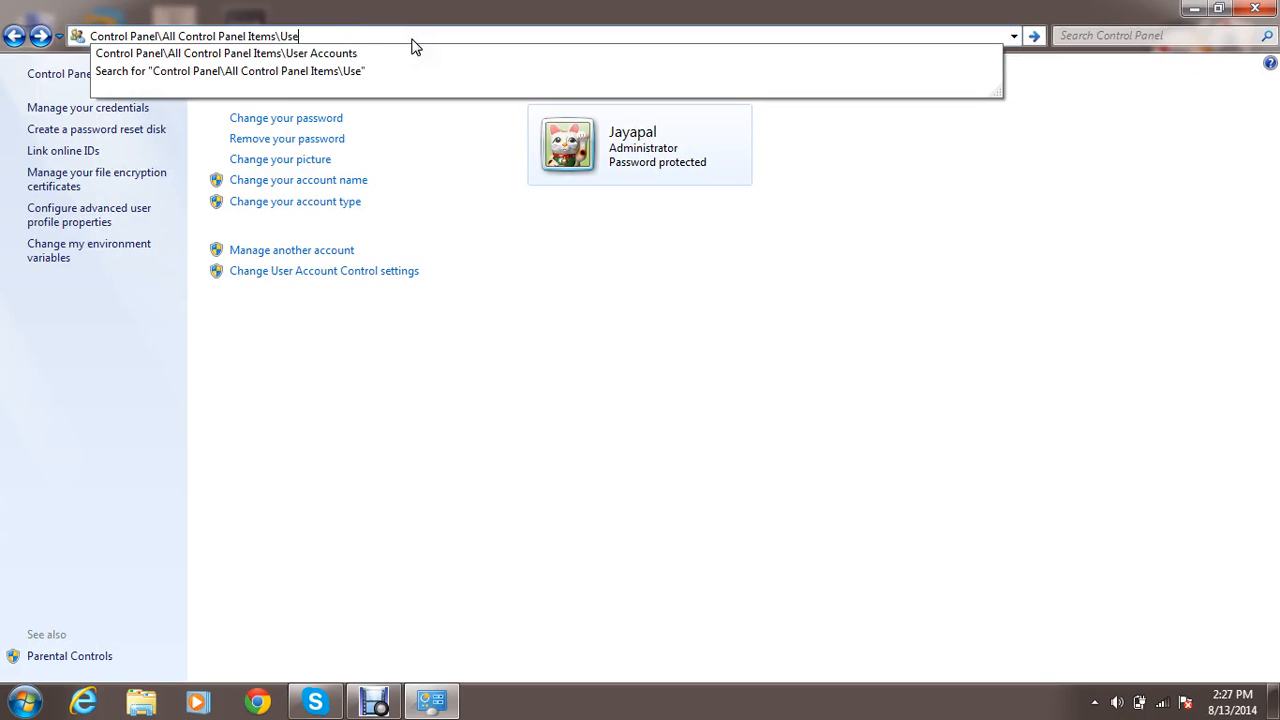
pyautogui.press('BackSpace')
pyautogui.press('BackSpace')
pyautogui.press('BackSpace')
pyautogui.press('BackSpace')
pyautogui.press('BackSpace')
pyautogui.press('BackSpace')
pyautogui.press('BackSpace')
pyautogui.press('BackSpace')
pyautogui.press('BackSpace')
pyautogui.press('BackSpace')
pyautogui.press('BackSpace')
pyautogui.press('BackSpace')
pyautogui.press('BackSpace')
pyautogui.press('BackSpace')
pyautogui.press('BackSpace')
pyautogui.press('BackSpace')
pyautogui.press('BackSpace')
pyautogui.press('BackSpace')
pyautogui.press('BackSpace')
pyautogui.press('BackSpace')
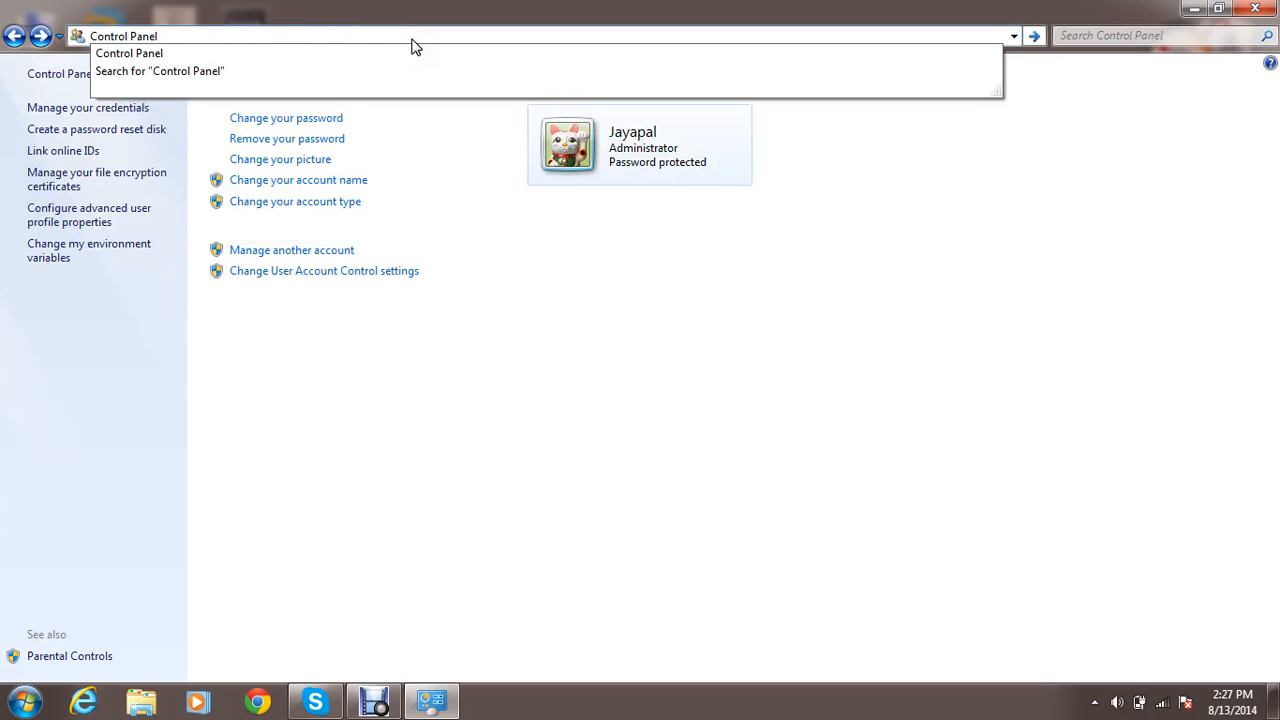
pyautogui.press('Return')
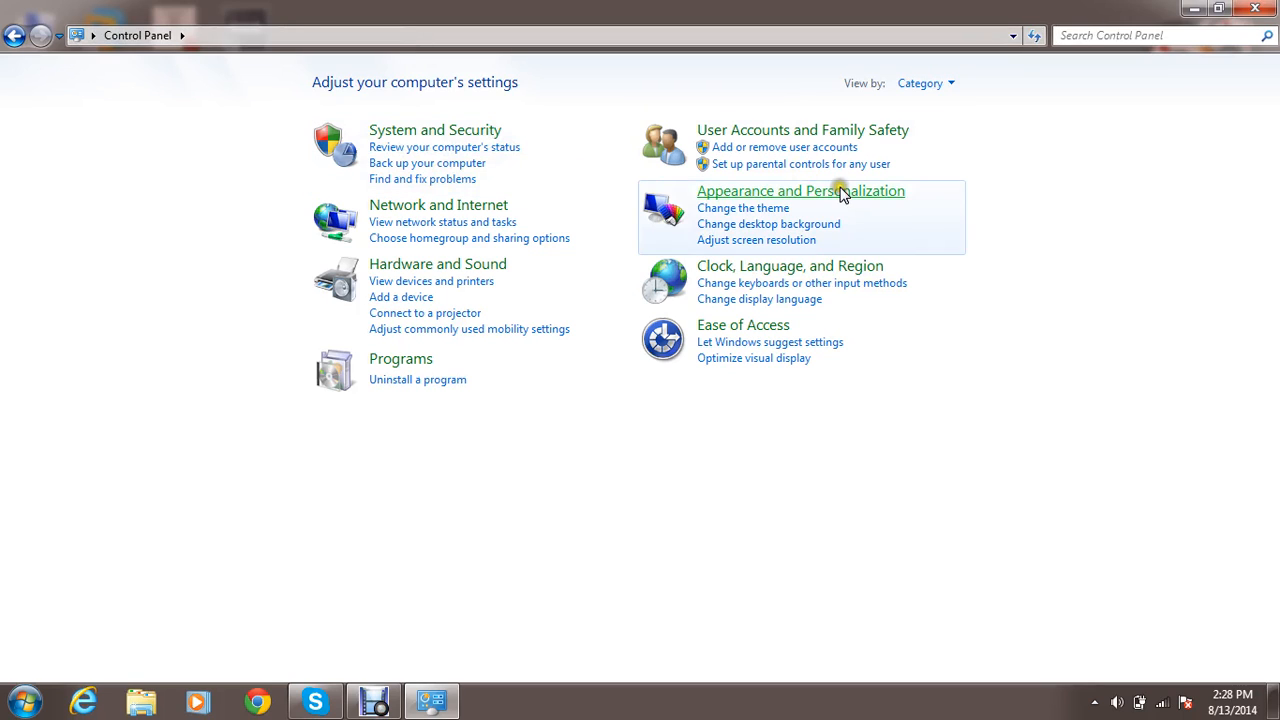
pyautogui.click(950, 86)
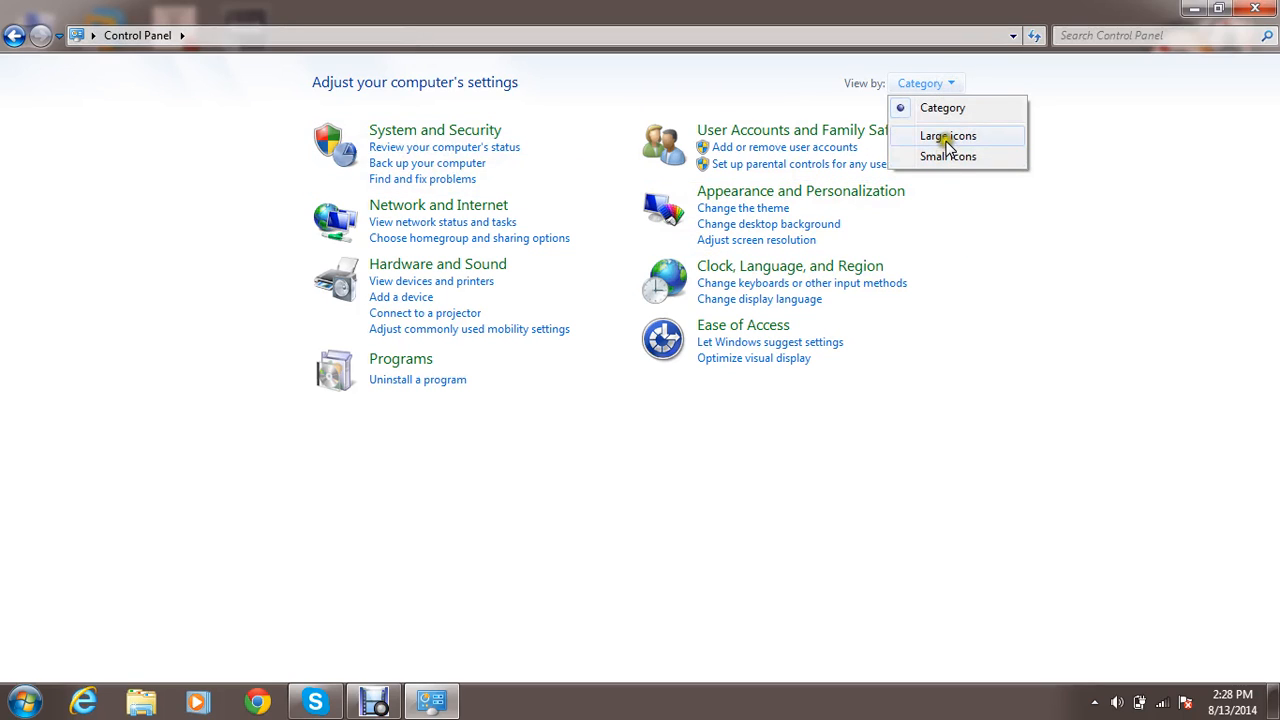
pyautogui.click(947, 140)
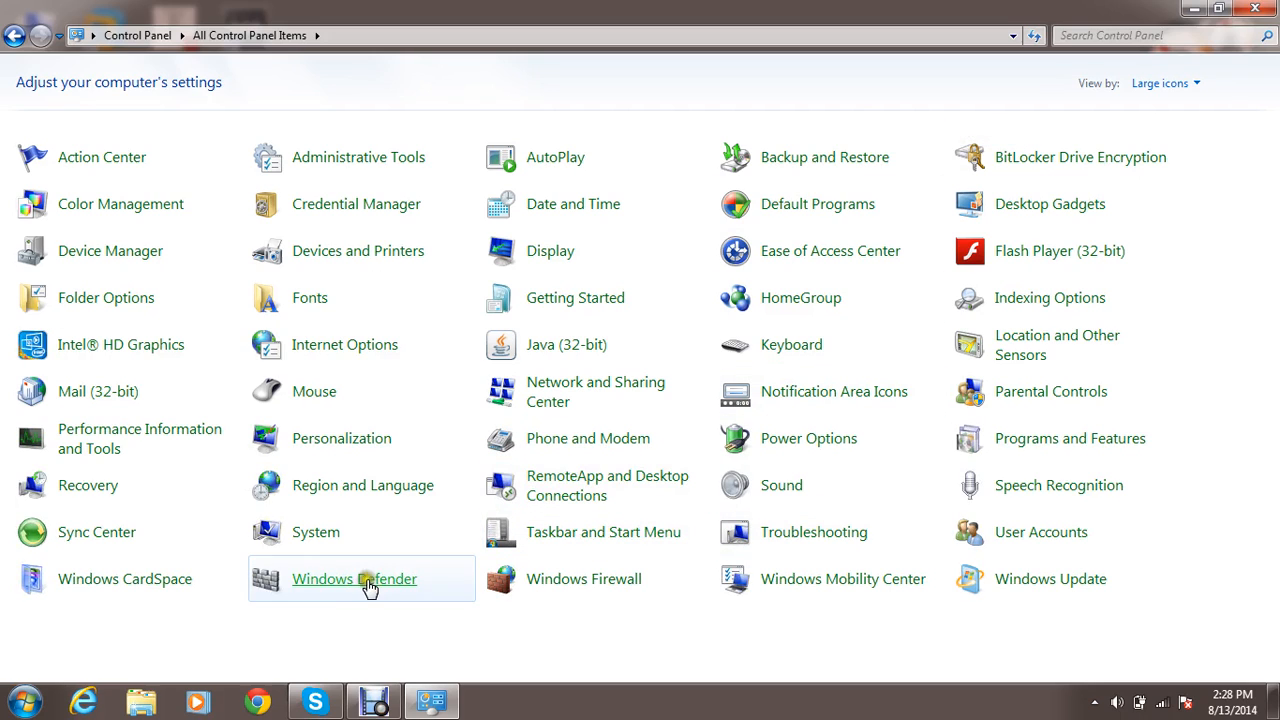
# Try to open Windows CardSpace, then view the Windows Defender home page with its scan status and close it.
pyautogui.click(162, 579)
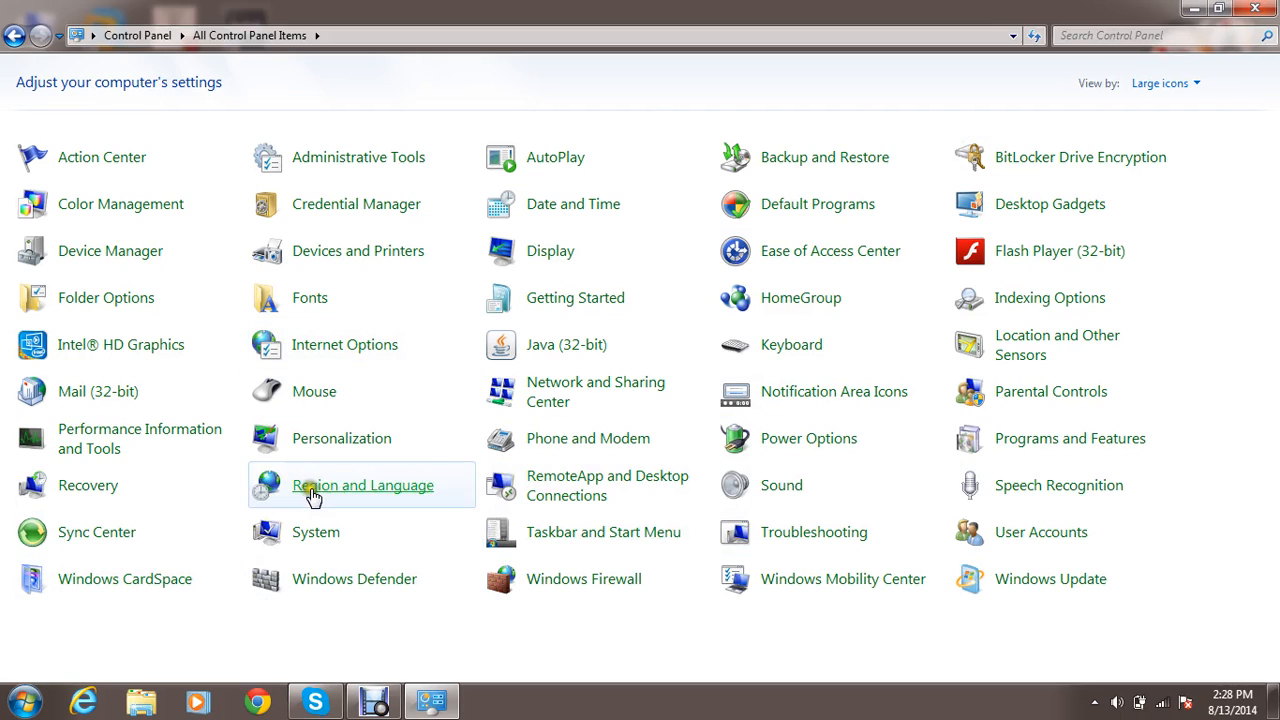
pyautogui.click(190, 580)
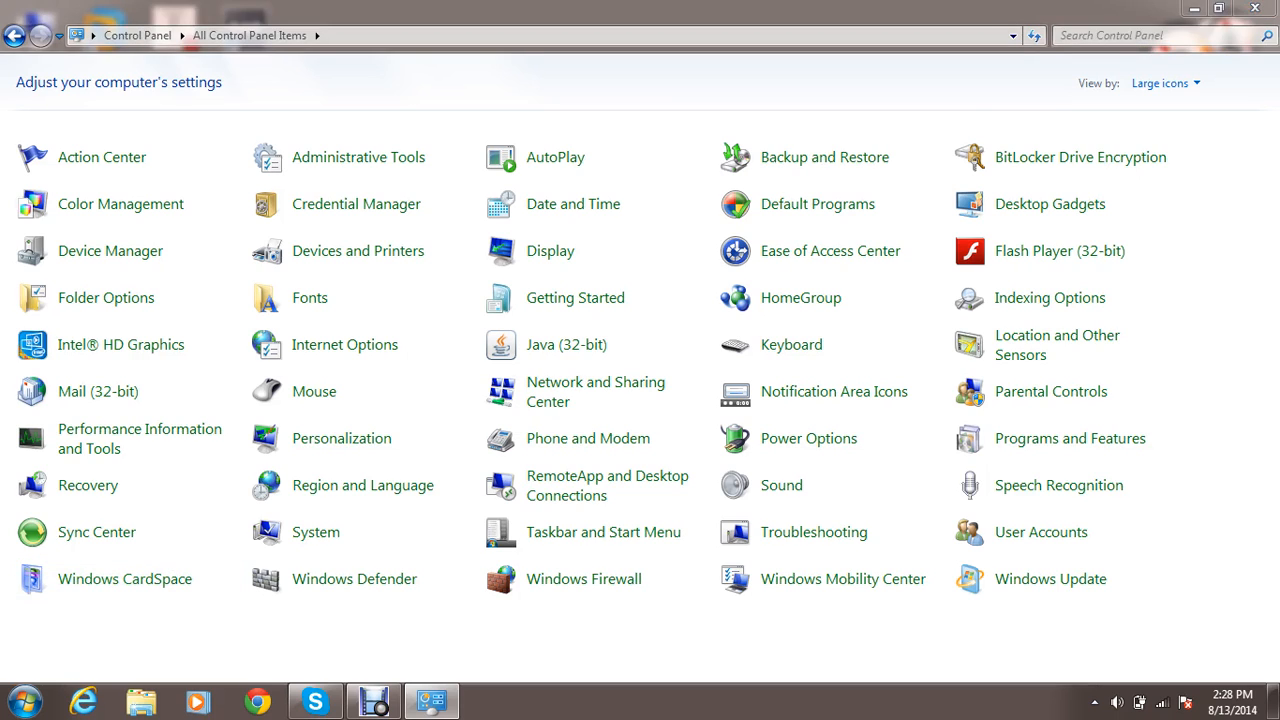
pyautogui.click(366, 583)
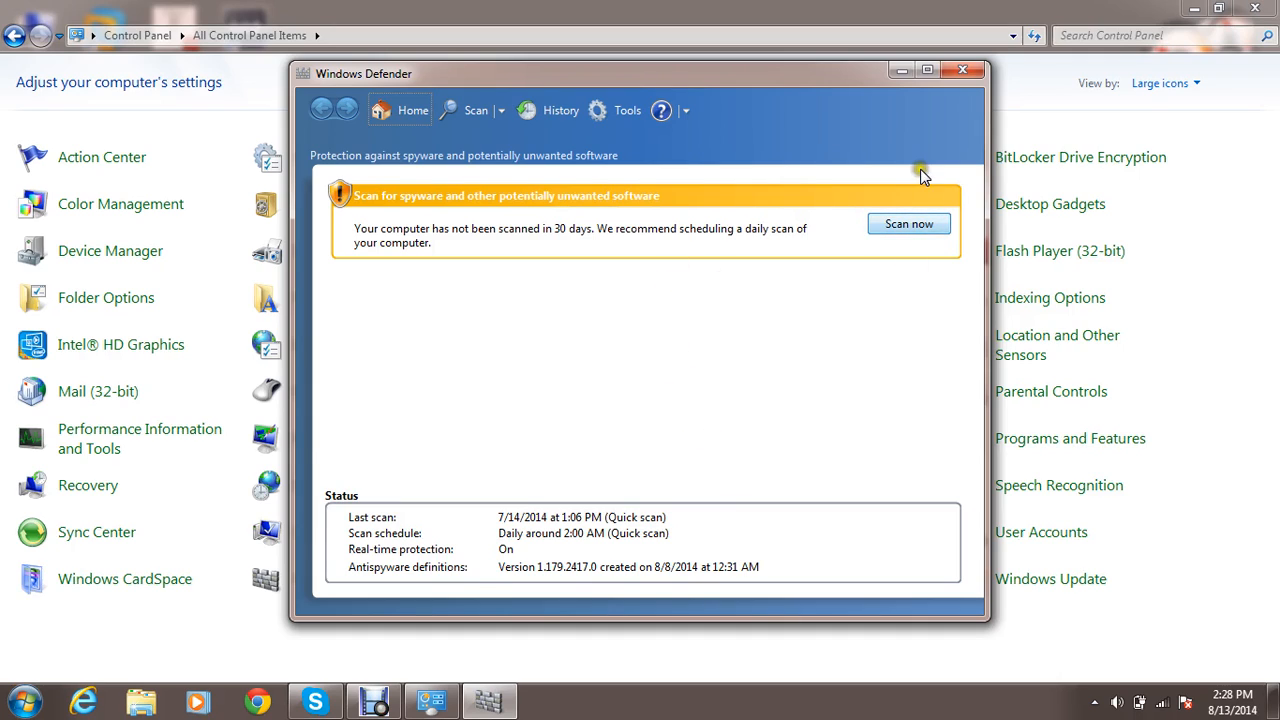
pyautogui.click(960, 68)
# Open Windows Firewall and examine the home or work and public network sections by expanding and collapsing them.
pyautogui.click(556, 590)
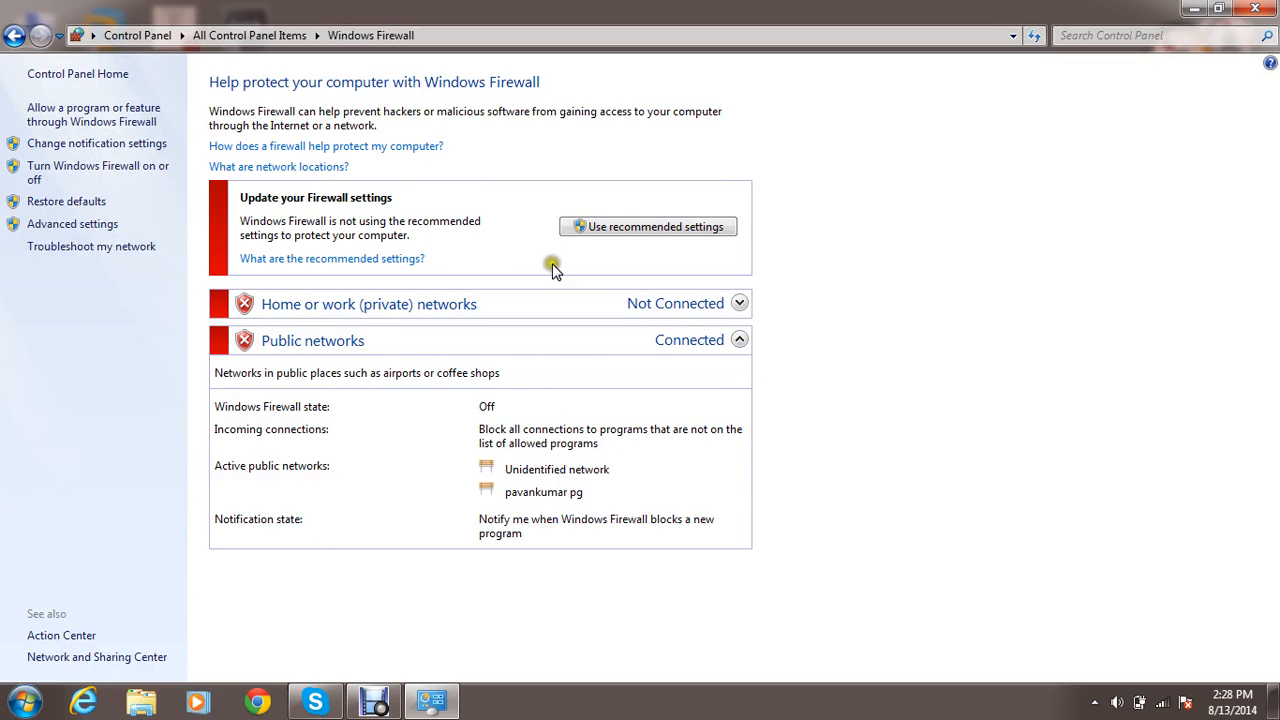
pyautogui.click(360, 310)
pyautogui.click(360, 310)
pyautogui.click(380, 341)
pyautogui.click(380, 341)
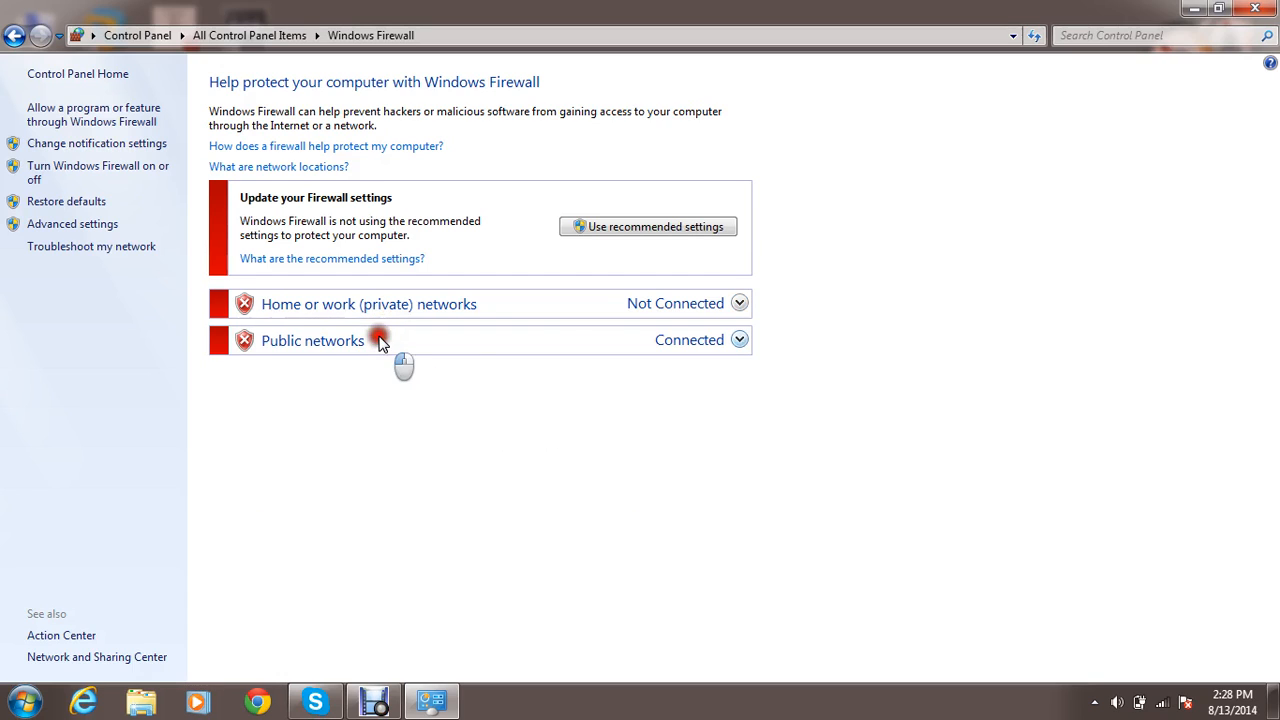
pyautogui.click(405, 305)
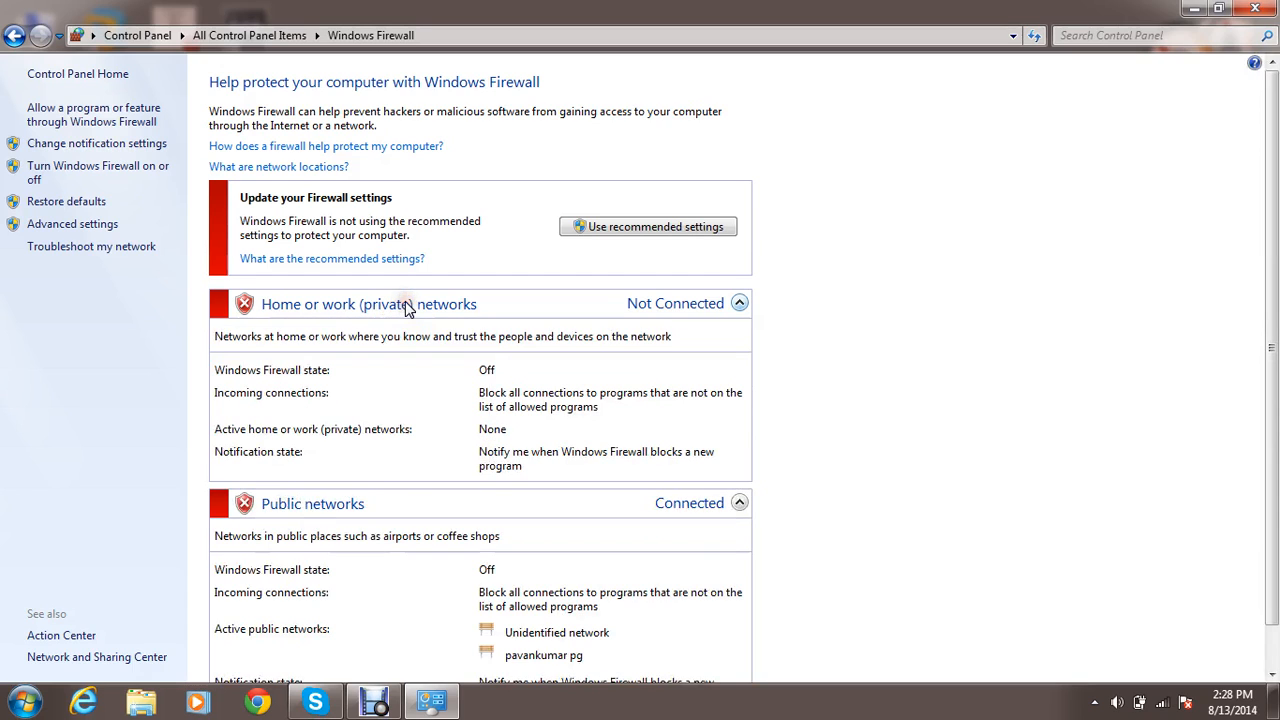
pyautogui.click(405, 304)
pyautogui.click(392, 340)
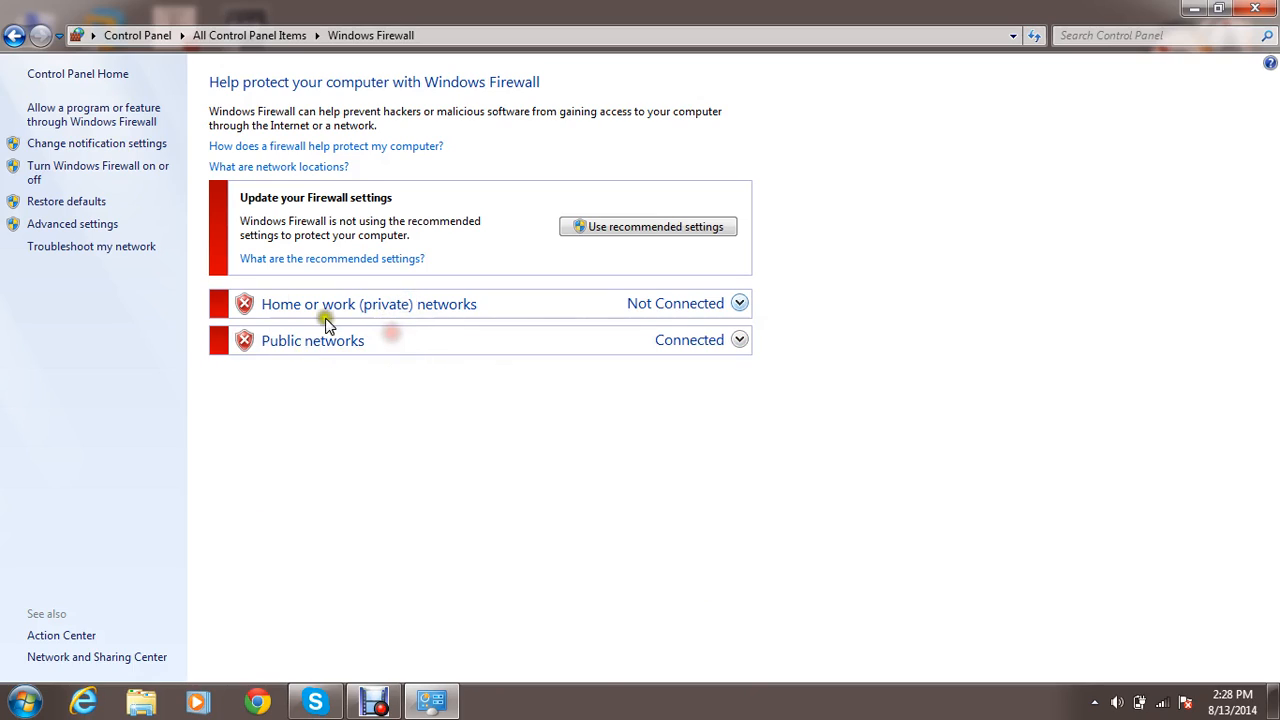
# Try the Windows Firewall on and off options for private and public networks, cancel, and return to all Control Panel items.
pyautogui.click(123, 174)
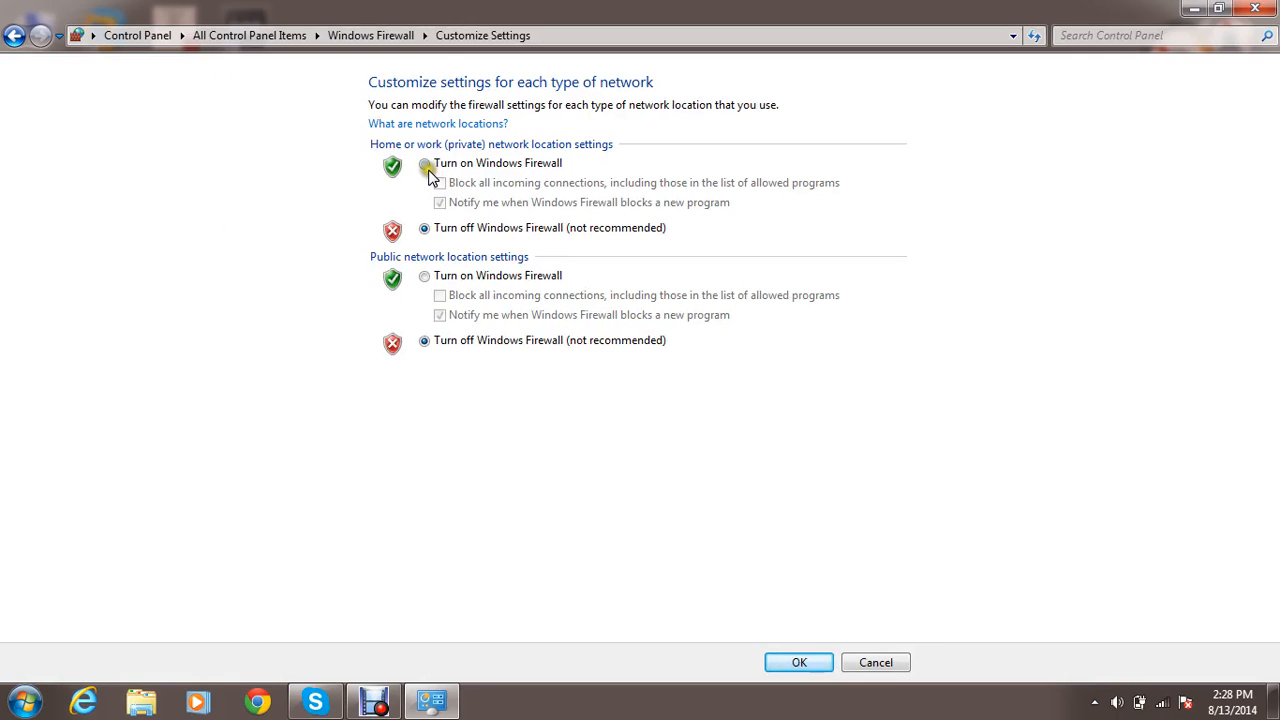
pyautogui.click(425, 165)
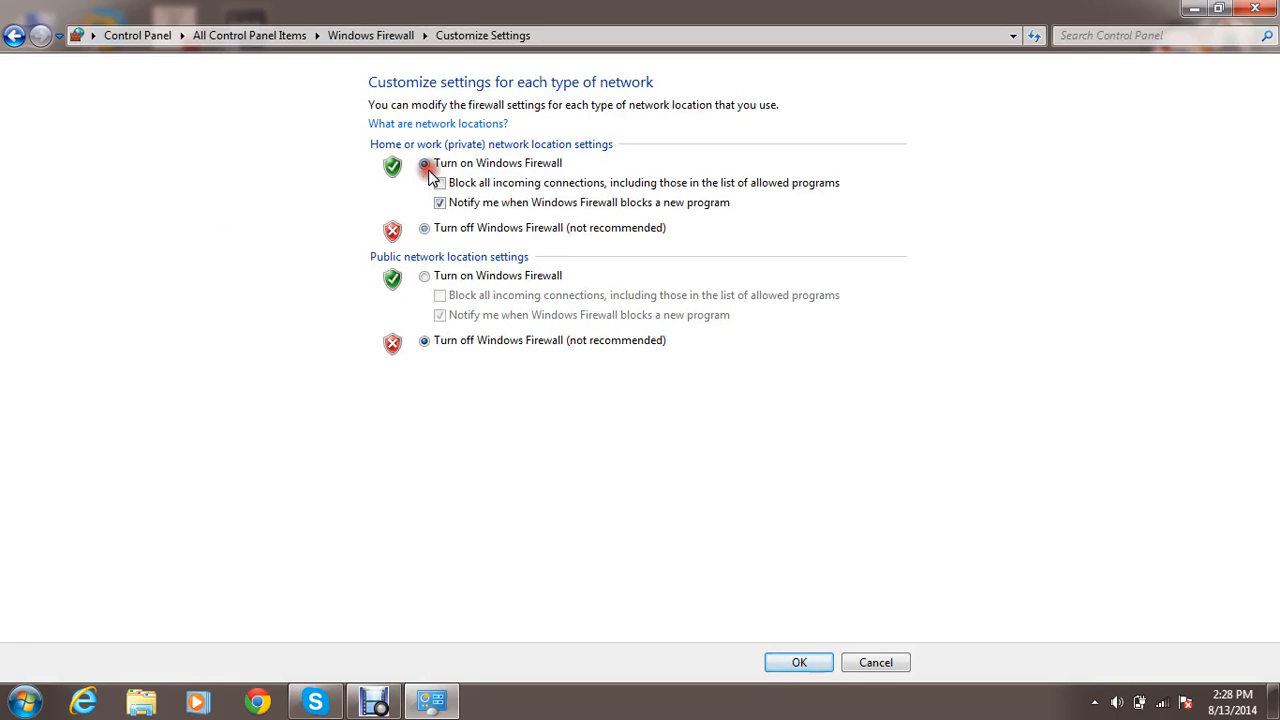
pyautogui.click(424, 228)
pyautogui.click(425, 341)
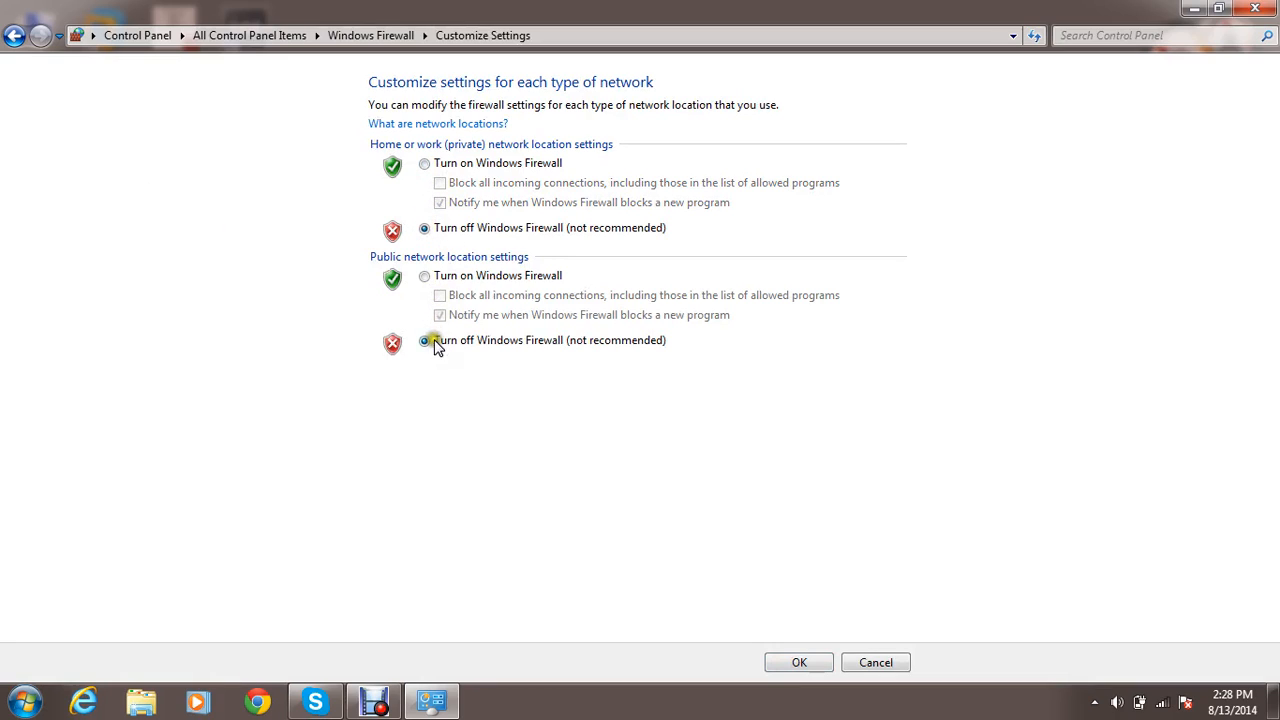
pyautogui.click(424, 276)
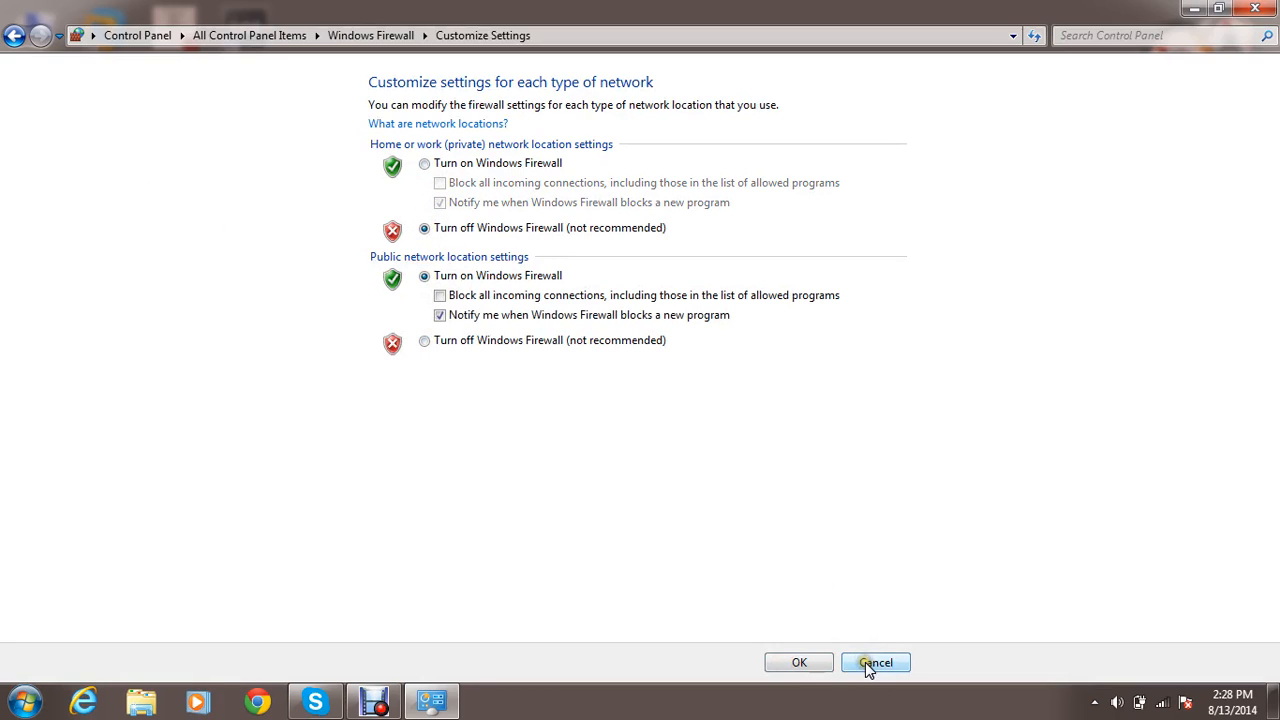
pyautogui.click(867, 664)
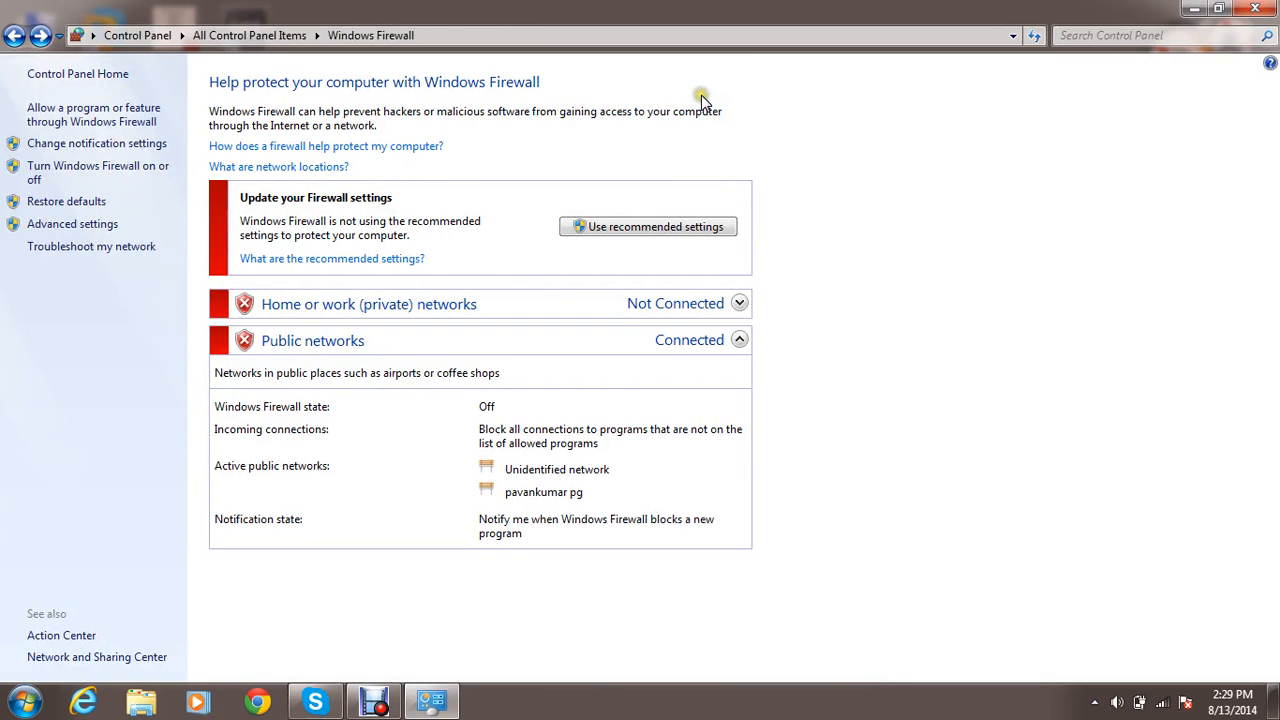
pyautogui.press('BackSpace')
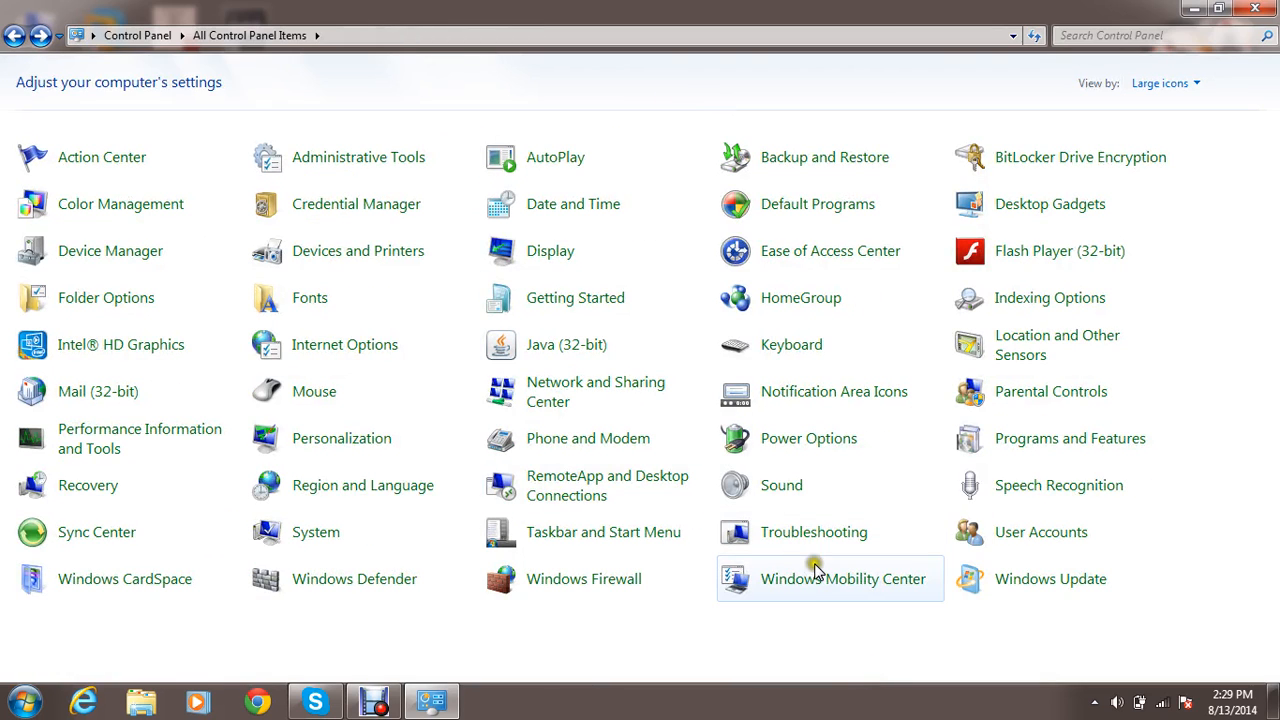
# Open Windows Mobility Center, raise the display brightness and lower it back to its starting level.
pyautogui.click(818, 579)
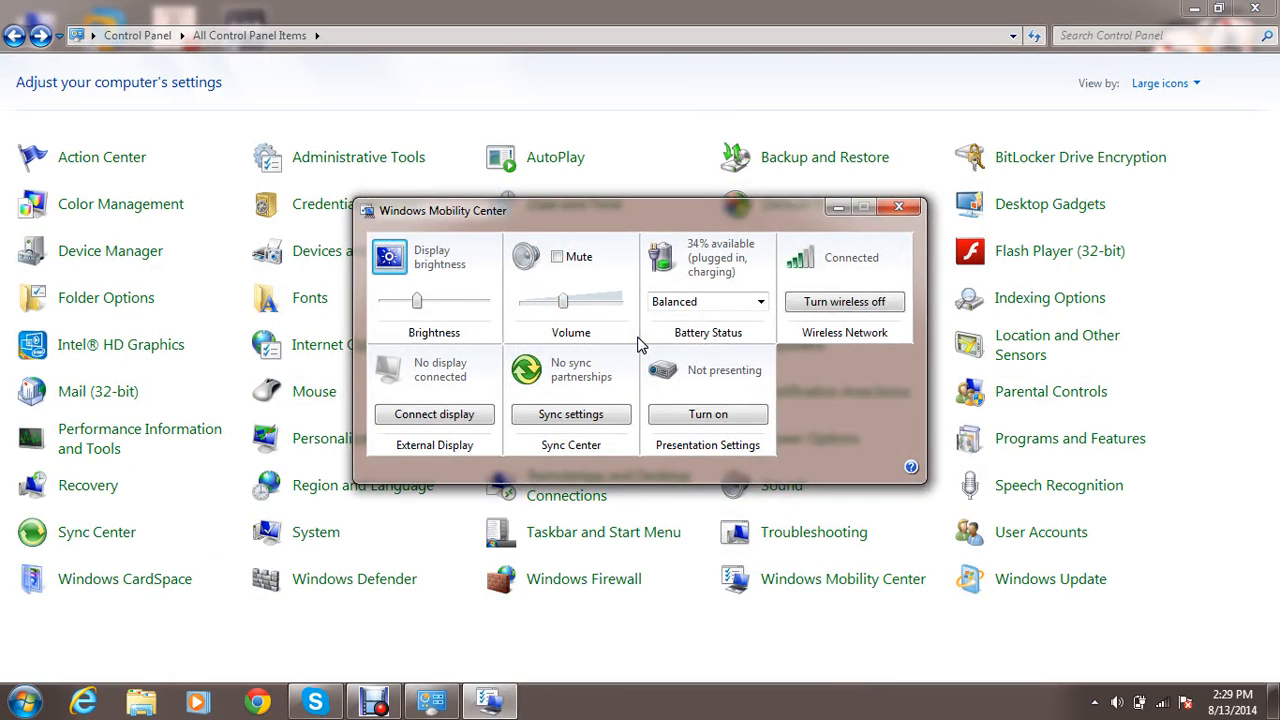
pyautogui.click(443, 300)
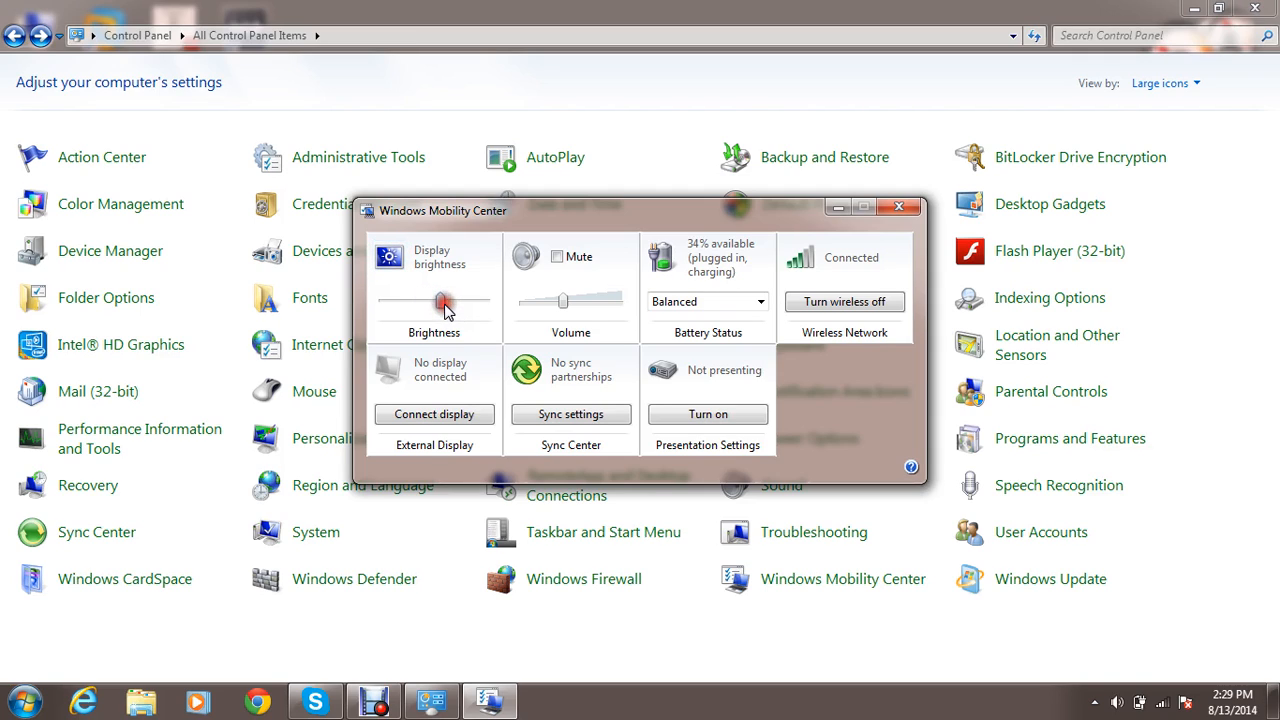
pyautogui.click(456, 304)
pyautogui.click(466, 302)
pyautogui.click(423, 303)
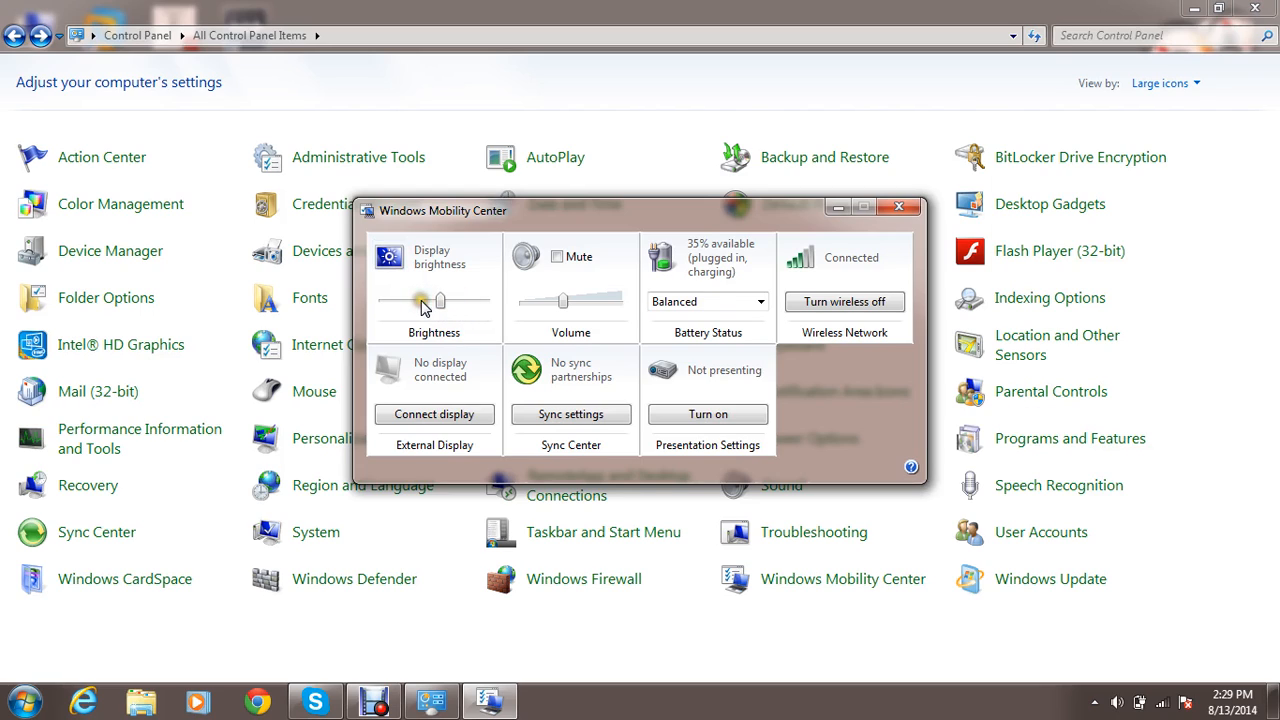
pyautogui.click(423, 304)
pyautogui.click(421, 303)
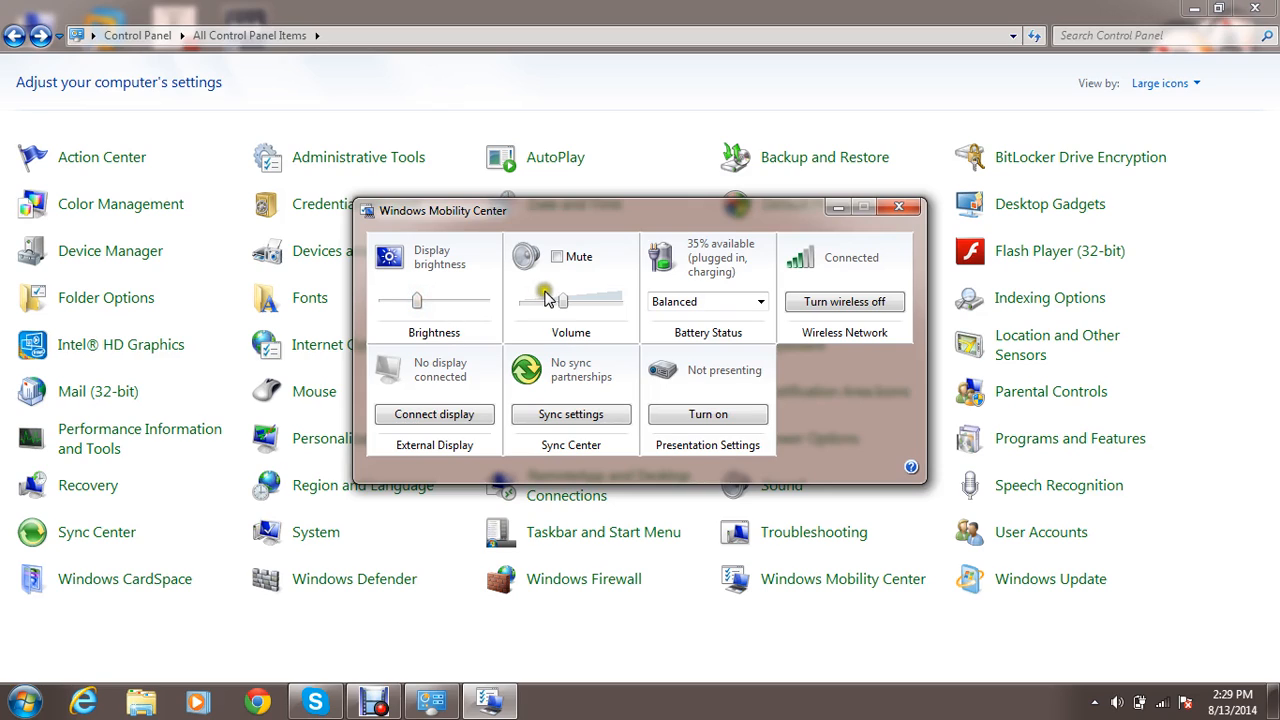
# Raise the volume in Windows Mobility Center and lower it back, then view the power plans and keep Balanced.
pyautogui.click(577, 301)
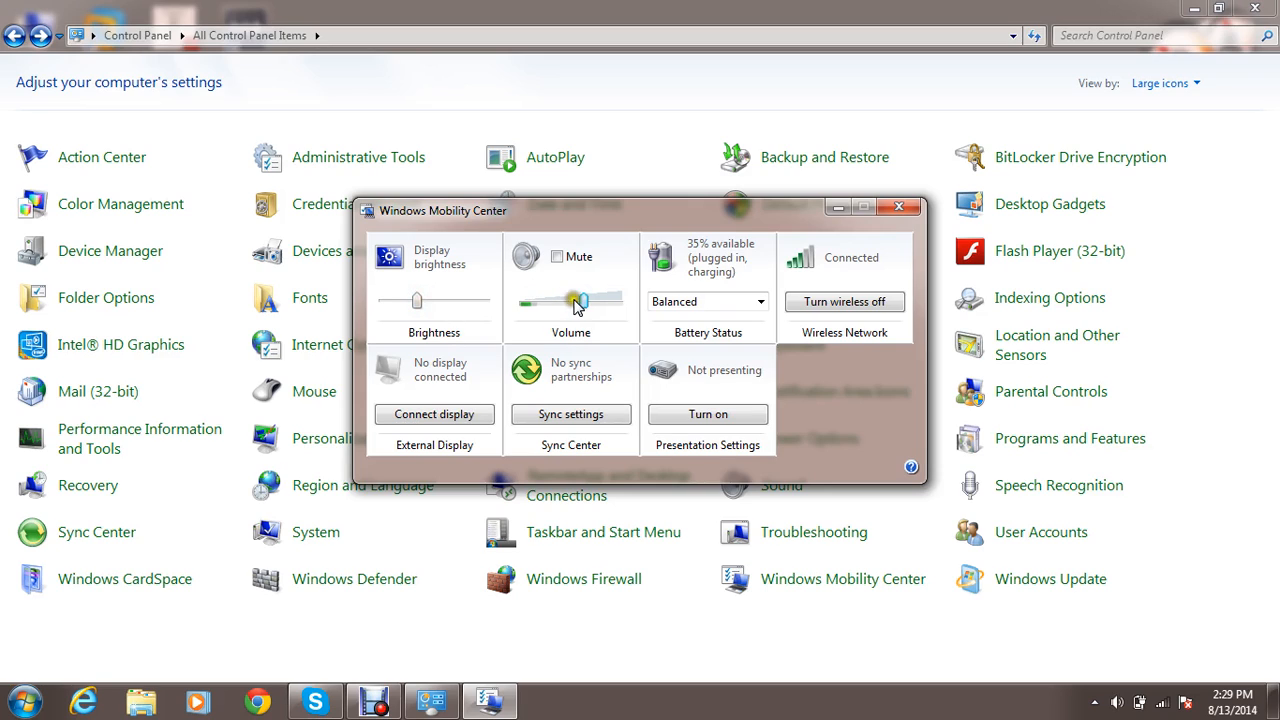
pyautogui.click(576, 306)
pyautogui.click(698, 302)
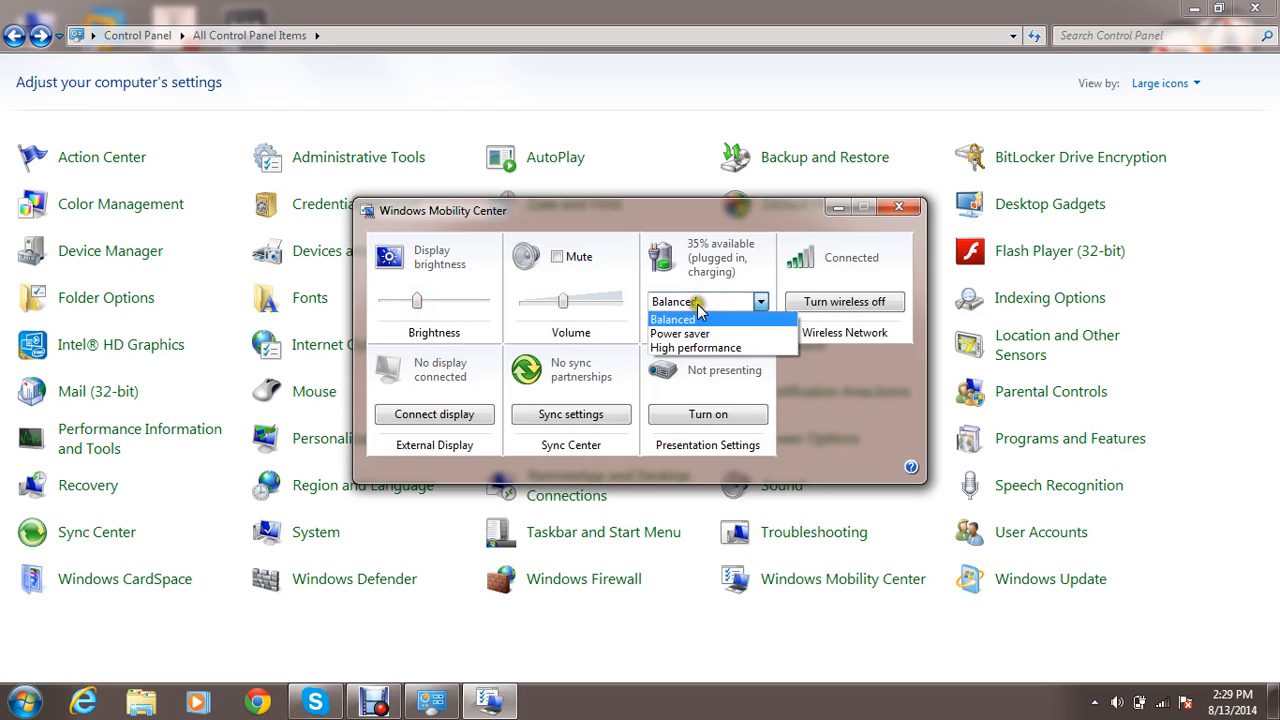
pyautogui.click(698, 319)
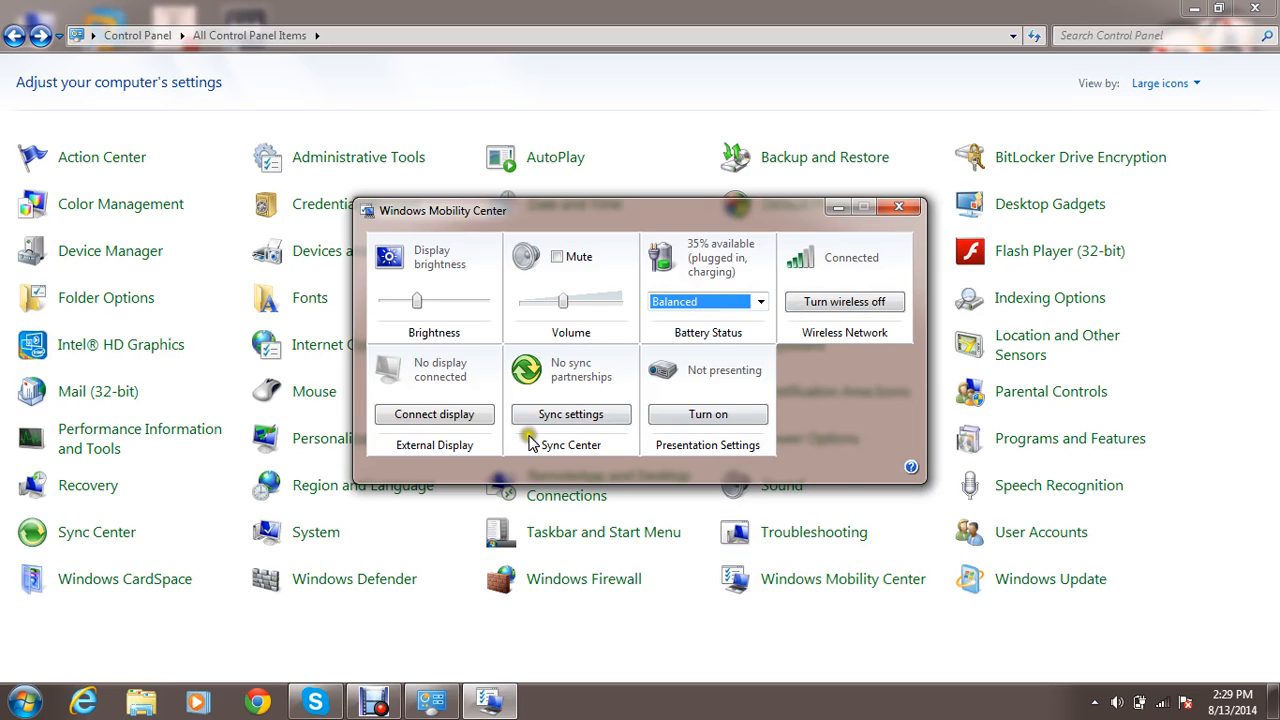
# View the external display options, dismiss them without choosing one, and close Windows Mobility Center.
pyautogui.click(436, 416)
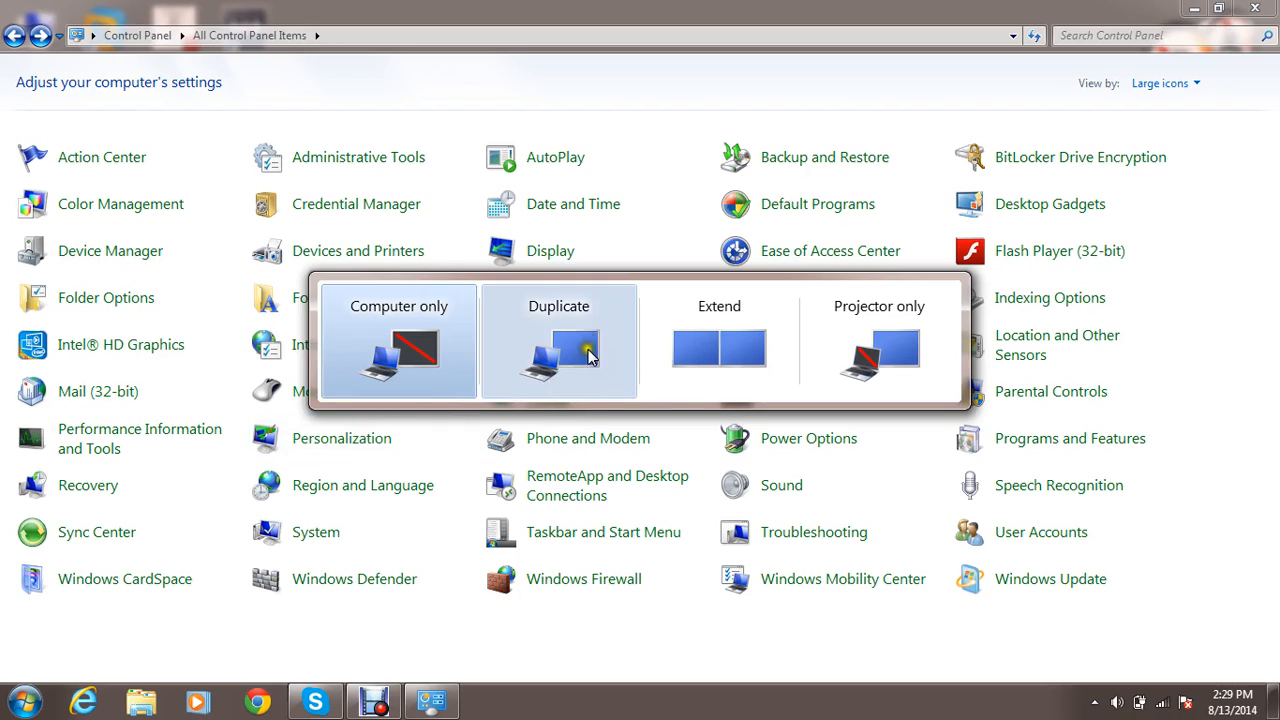
pyautogui.click(771, 594)
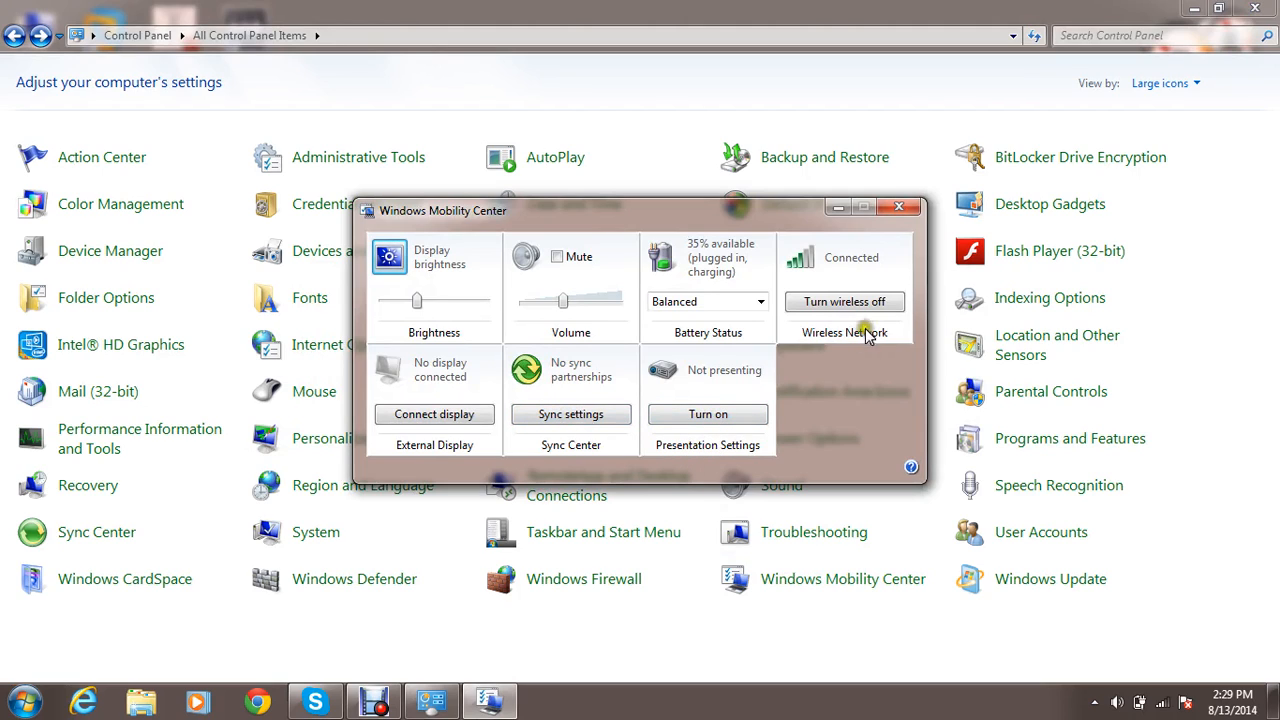
pyautogui.click(892, 208)
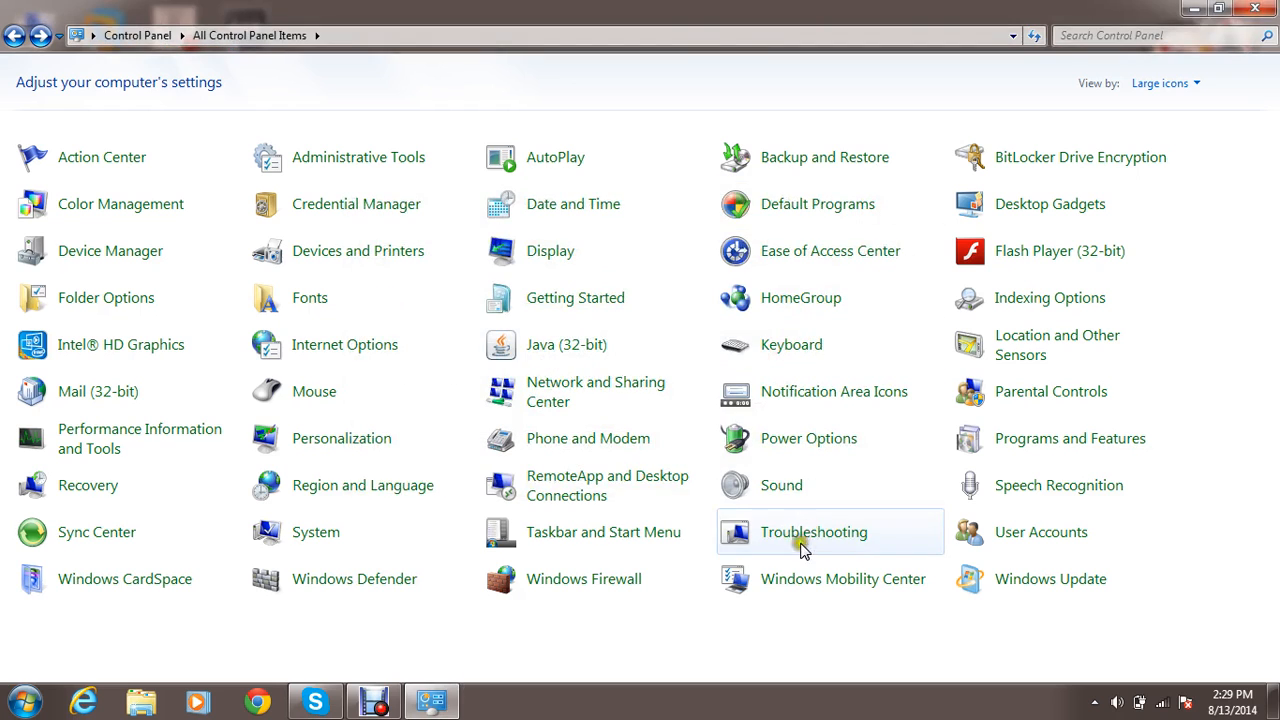
# Open Windows Update and start a check for updates, minimizing and restoring the window while it runs.
pyautogui.click(1018, 590)
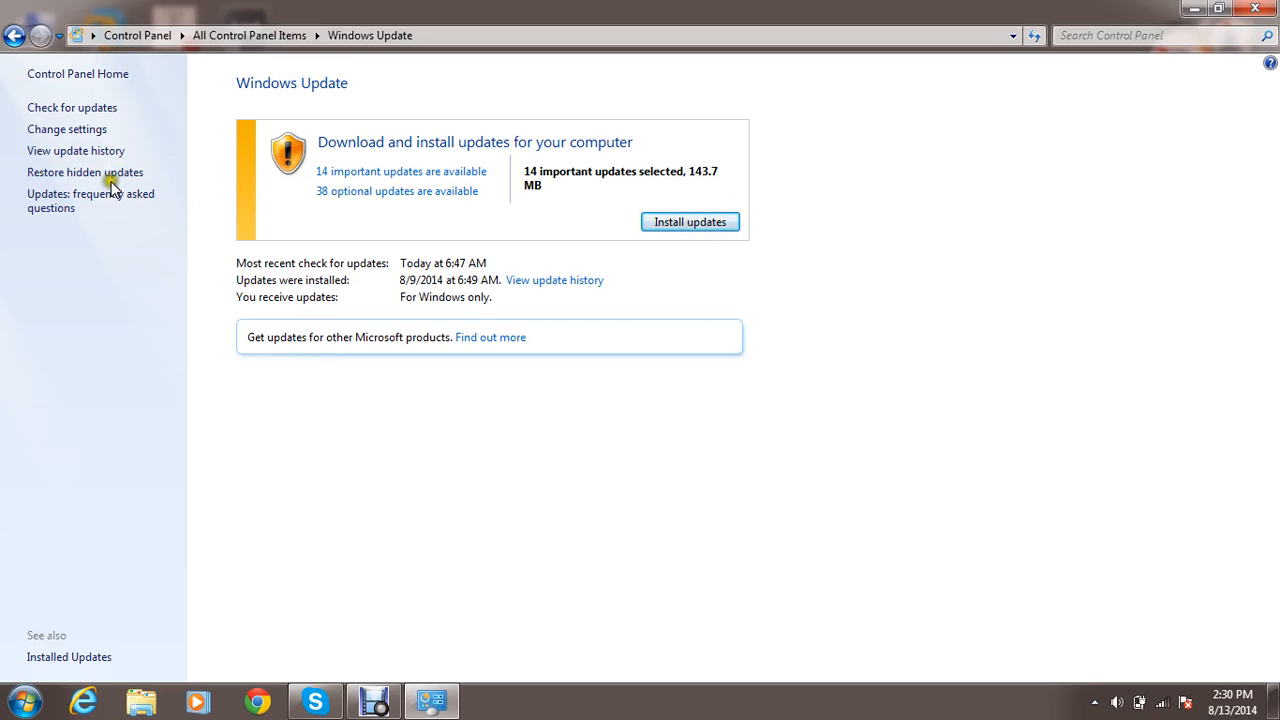
pyautogui.click(80, 108)
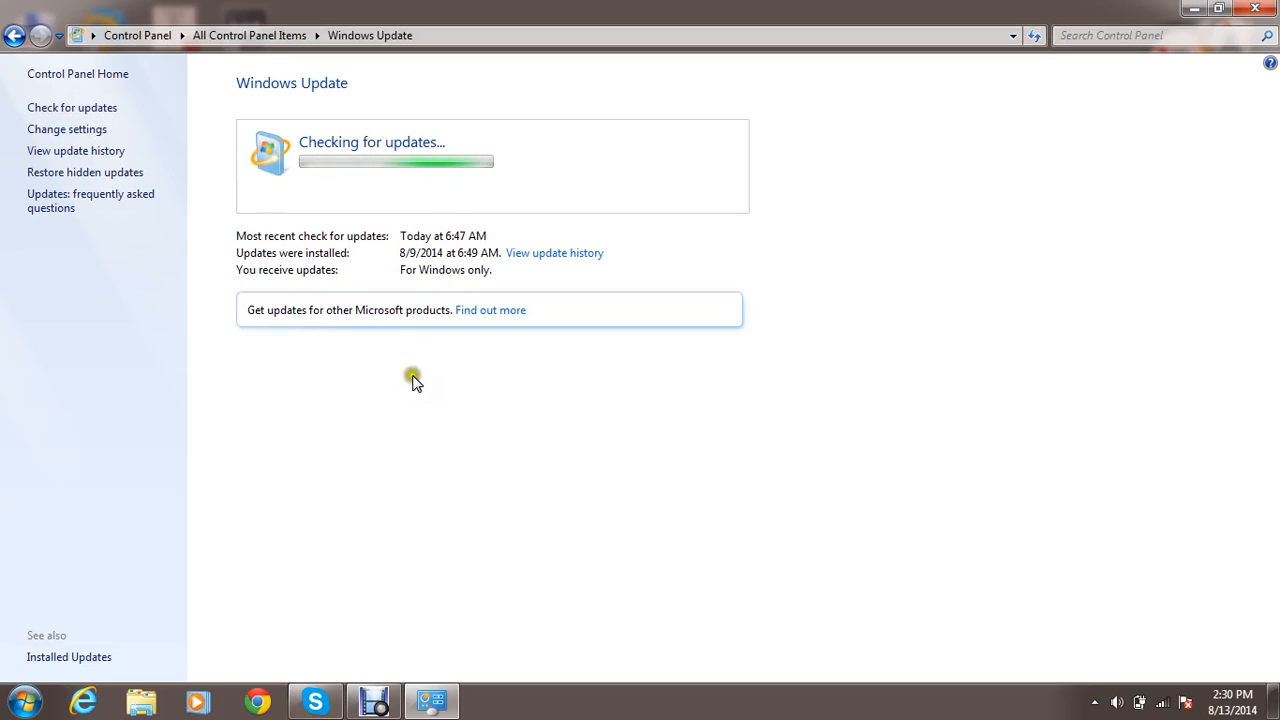
pyautogui.click(432, 702)
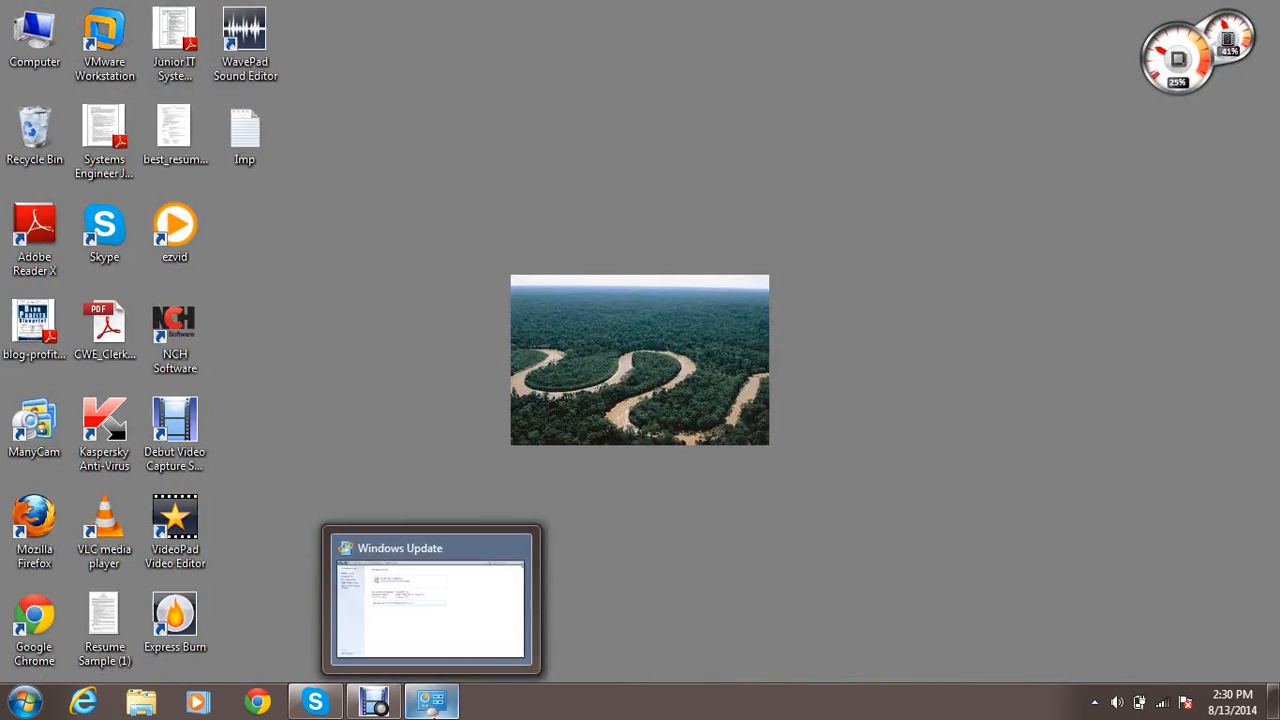
pyautogui.click(437, 705)
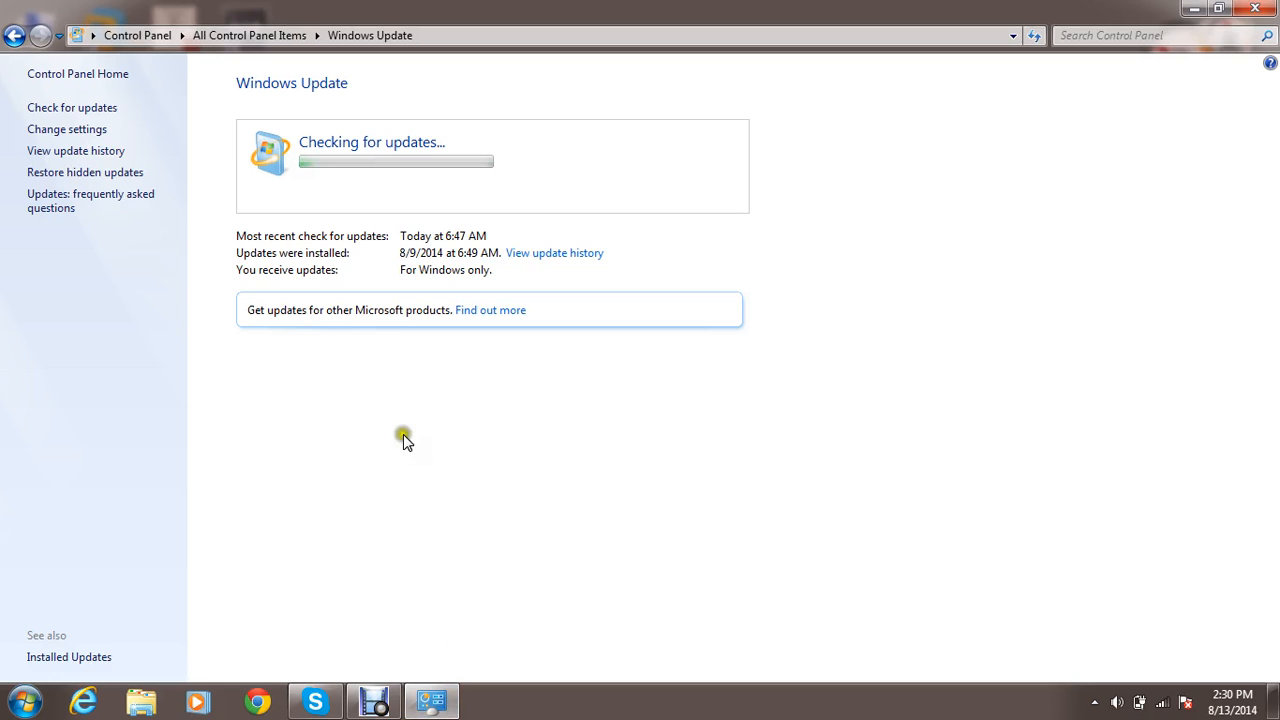
# Leave Windows Update while it checks for updates and return to the list of all Control Panel items.
pyautogui.click(340, 385)
pyautogui.press('BackSpace')
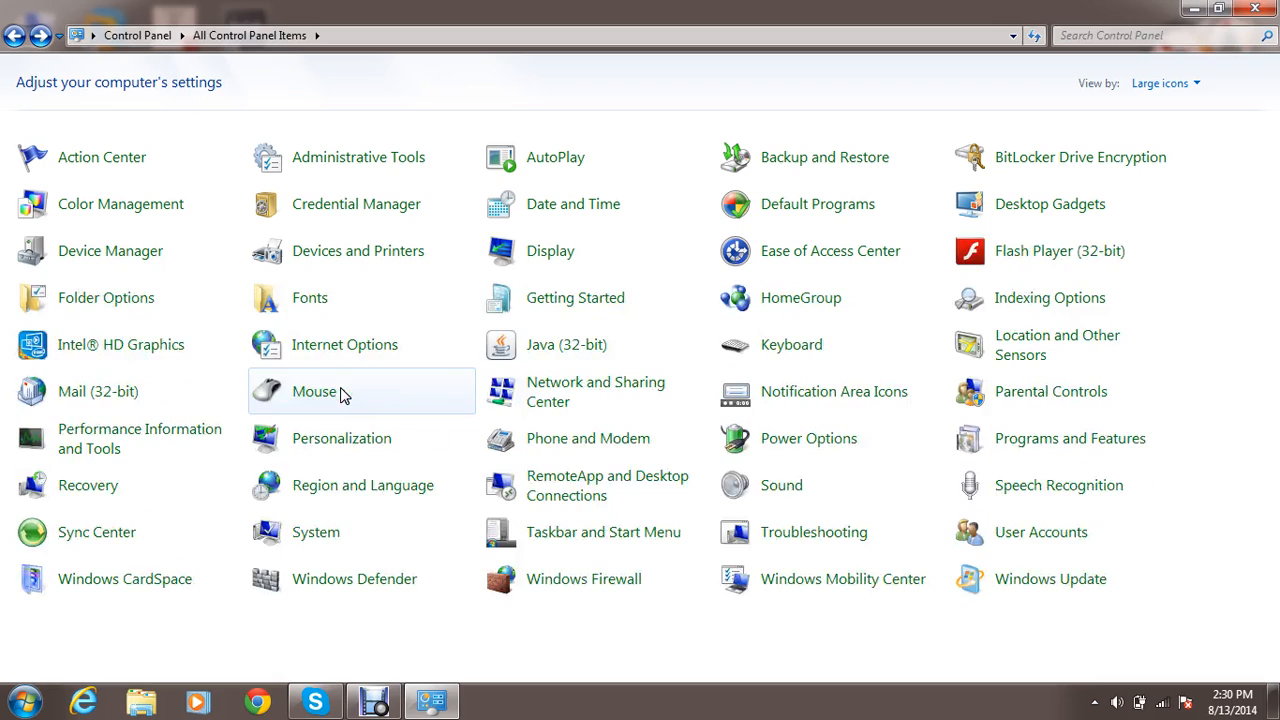
pyautogui.click(707, 627)
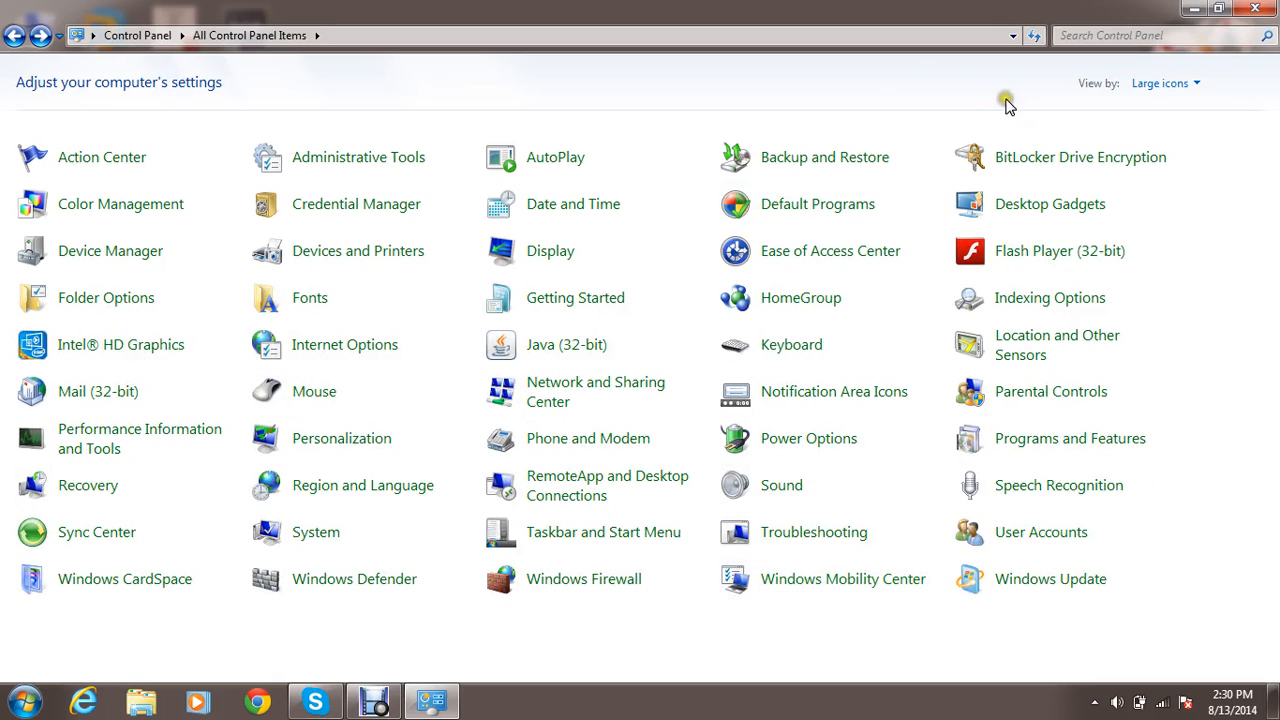
# Switch the Control Panel view to Category and return it to Large icons.
pyautogui.click(1188, 88)
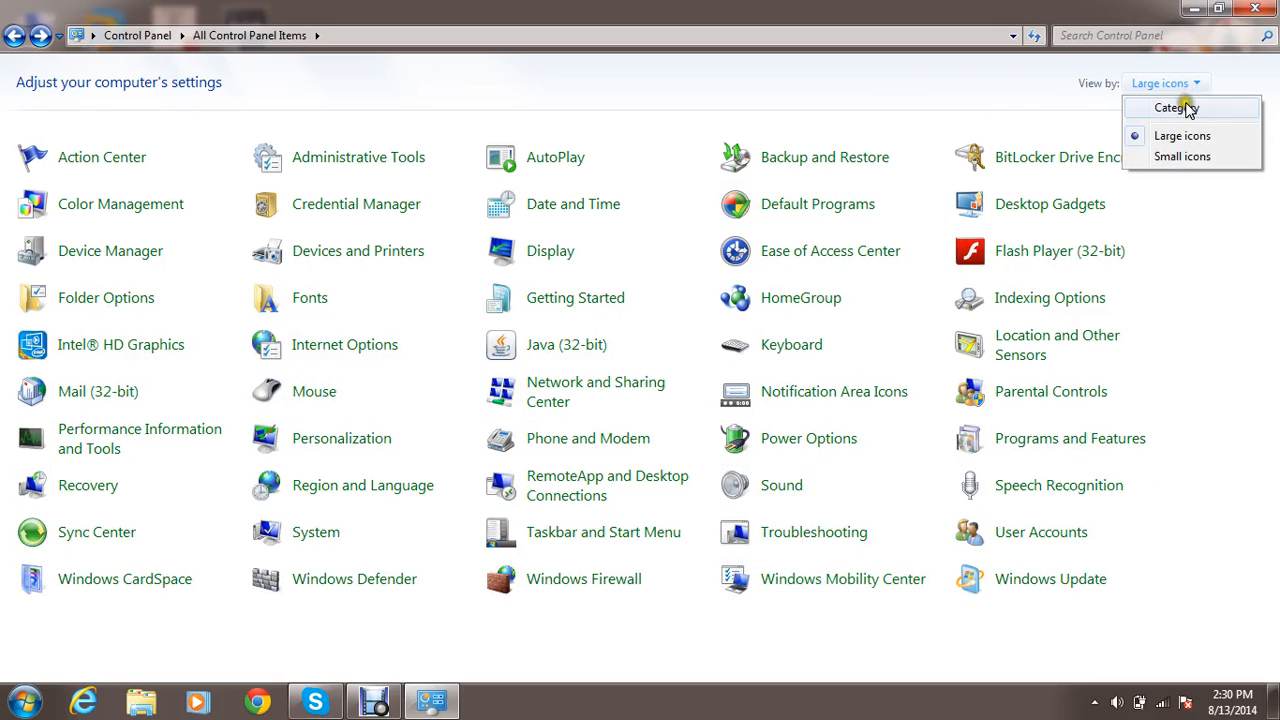
pyautogui.click(1180, 107)
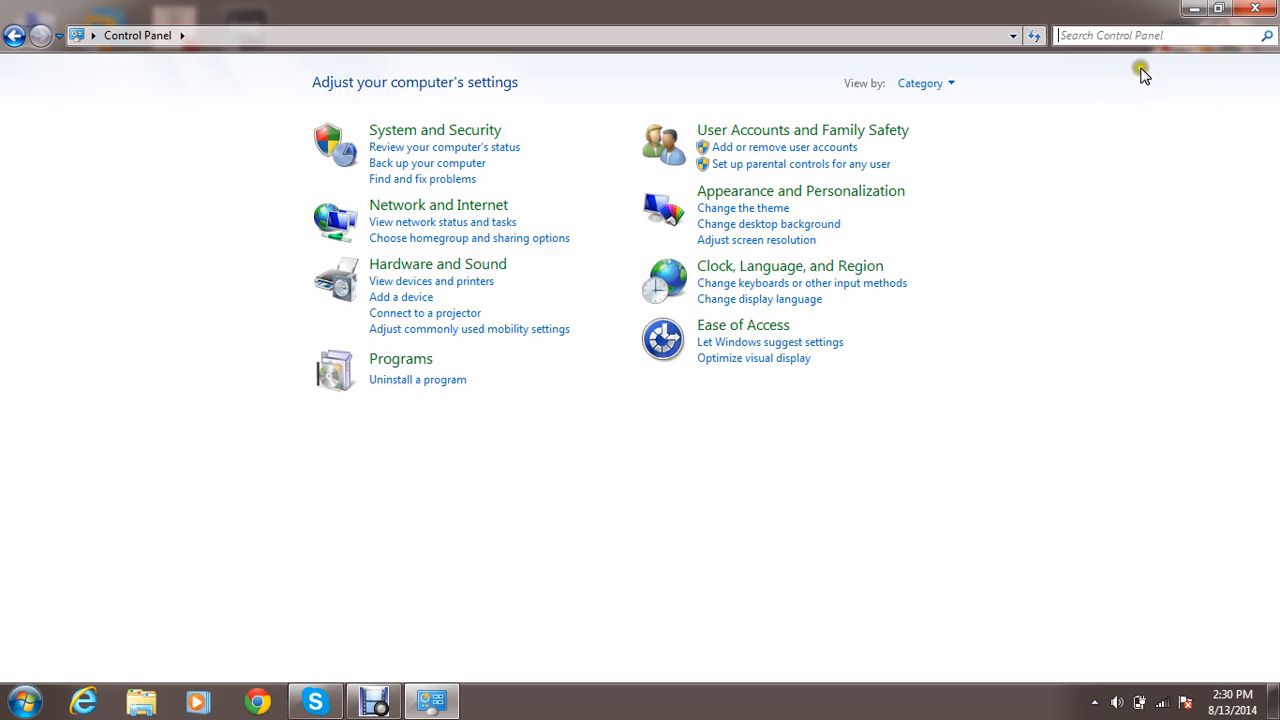
pyautogui.click(945, 85)
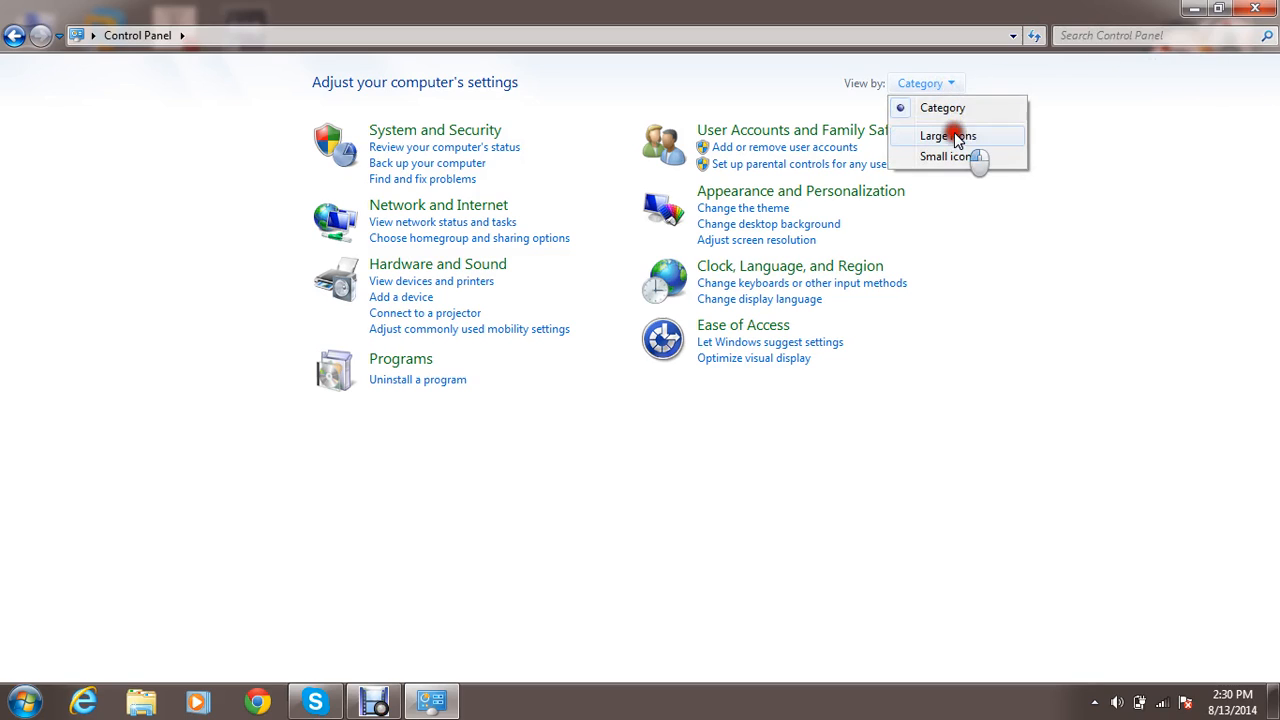
pyautogui.click(955, 137)
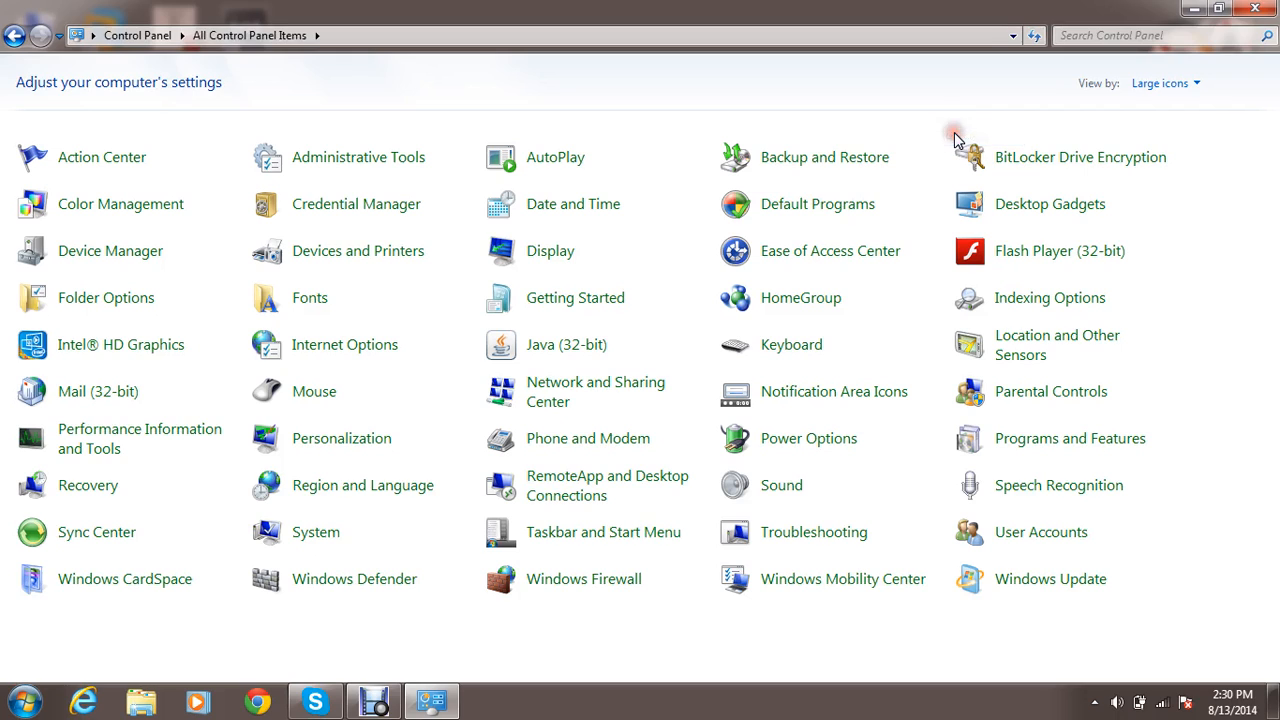
# Show the Control Panel items as Small icons and restore the Large icons view.
pyautogui.click(1160, 86)
pyautogui.click(1183, 157)
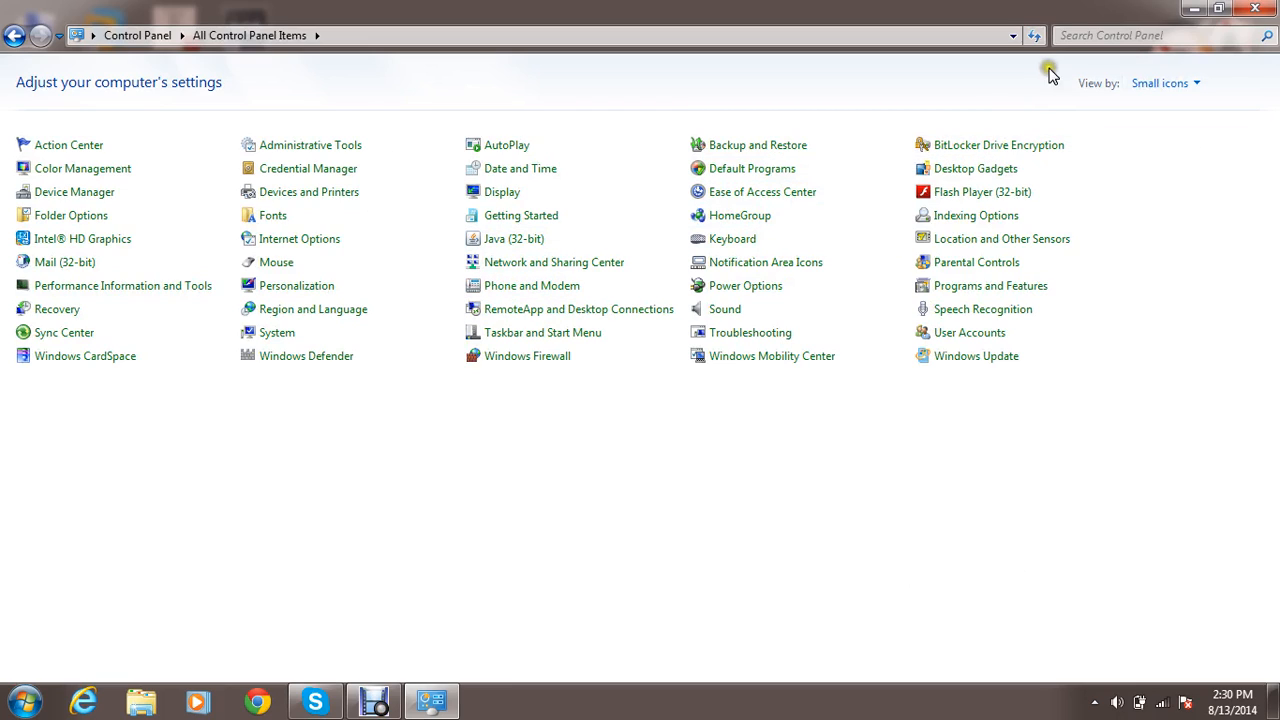
pyautogui.click(1168, 86)
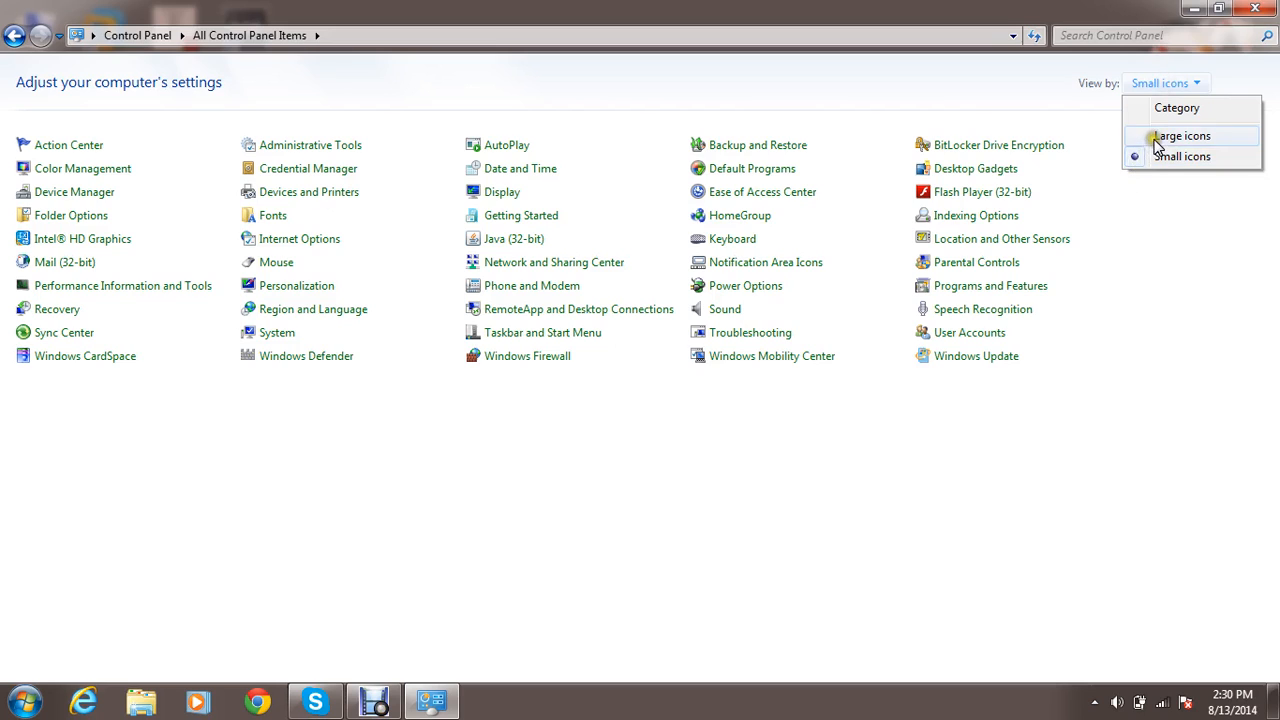
pyautogui.click(1150, 134)
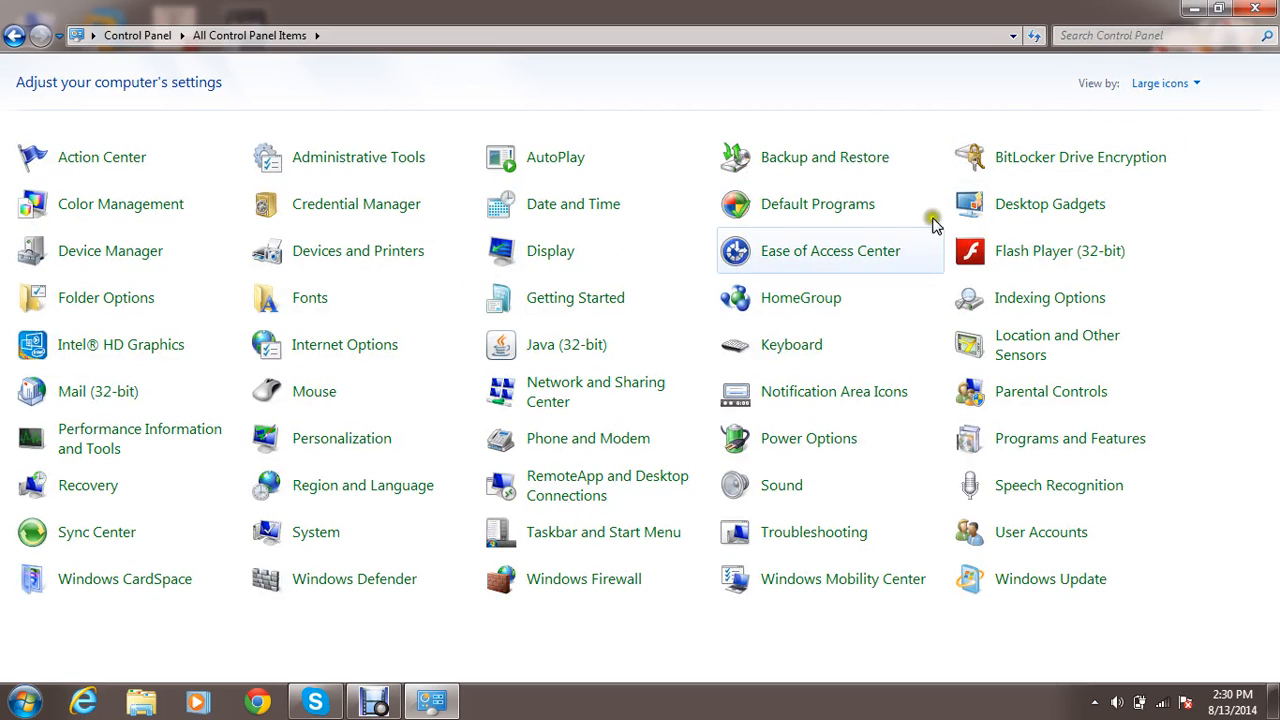